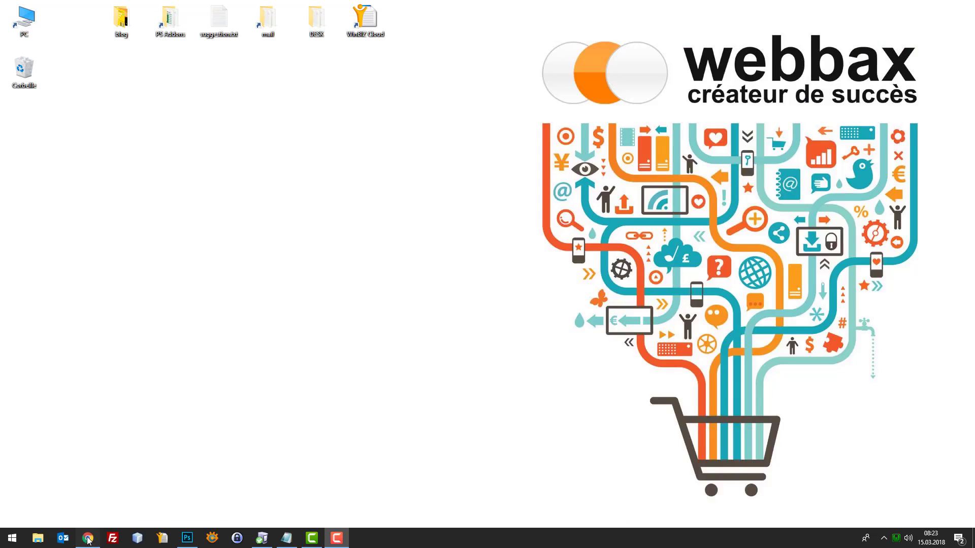
# Maximize Chrome and filter PrestaShop's installed modules by 'news'
pyautogui.click(88, 540)
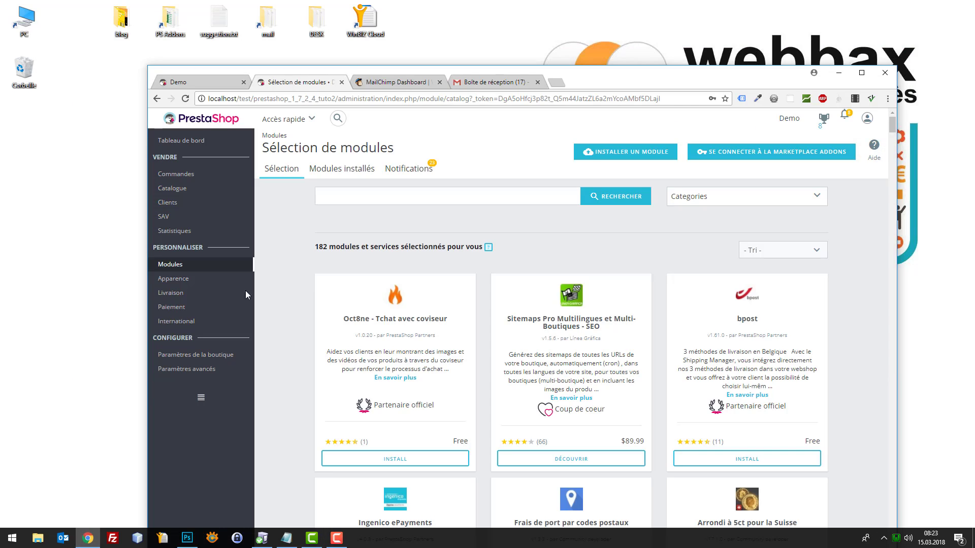
pyautogui.doubleClick(636, 78)
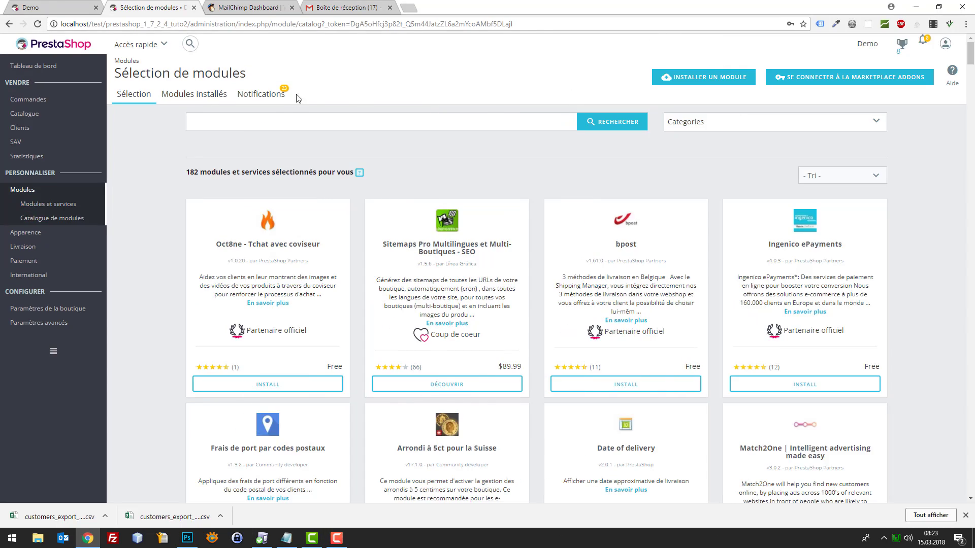
pyautogui.click(184, 95)
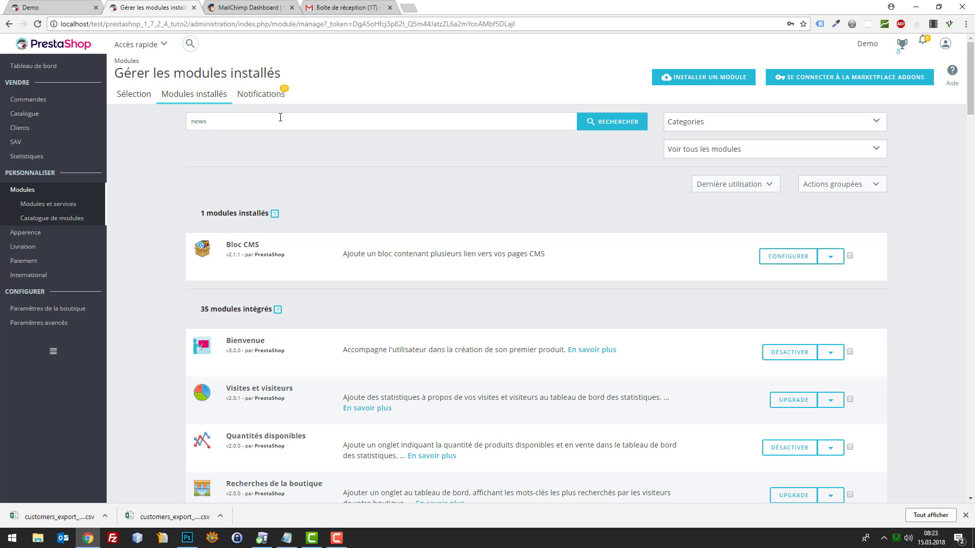
pyautogui.press('Return')
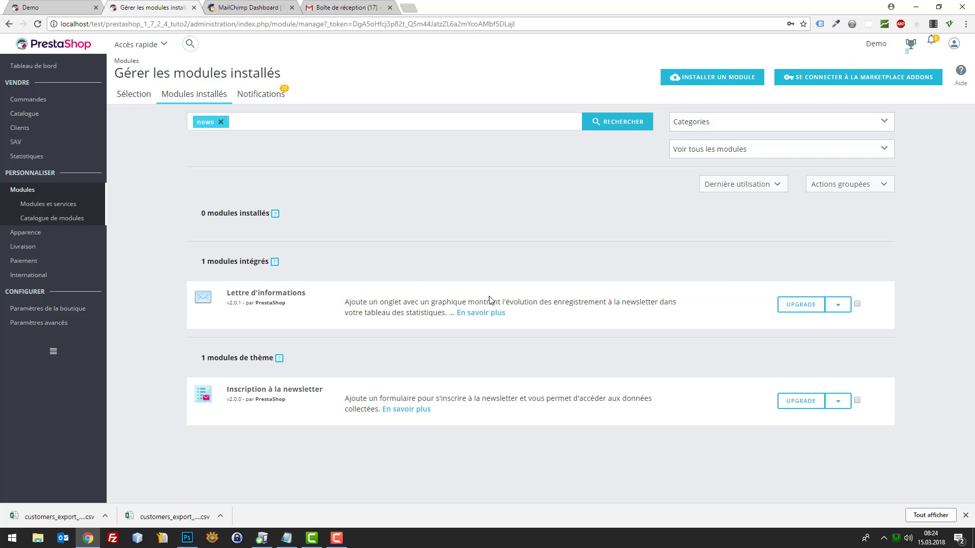
# Open Configurer for the Inscription à la newsletter module and scroll to its subscriber list
pyautogui.click(836, 305)
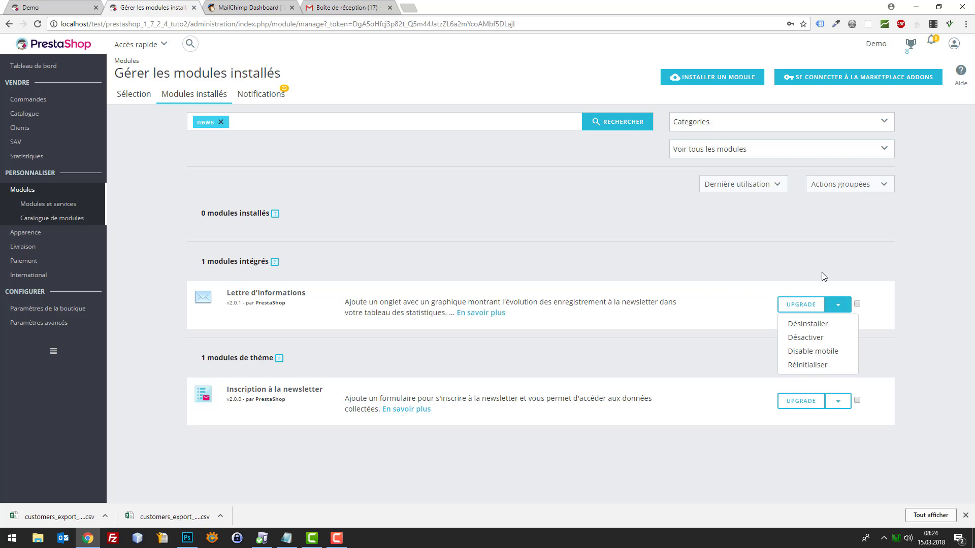
pyautogui.click(835, 307)
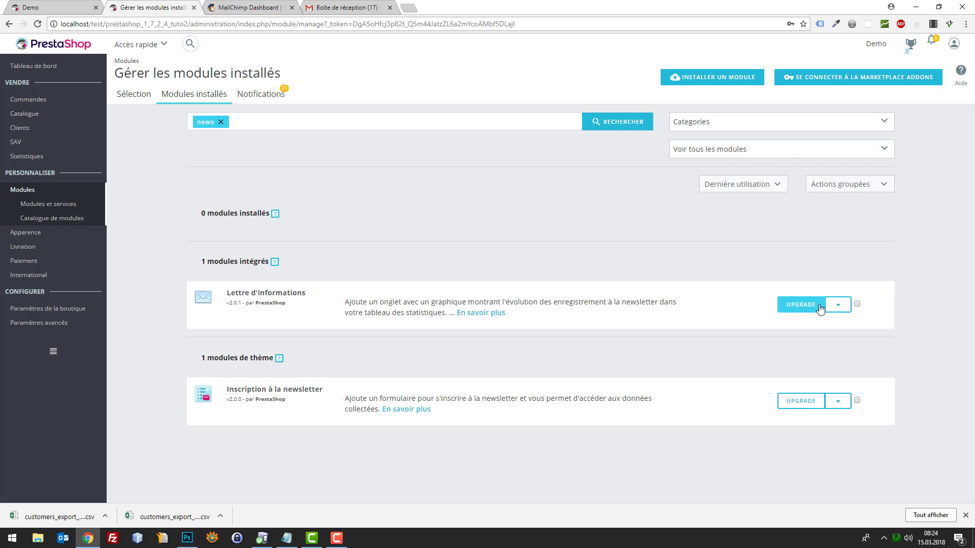
pyautogui.click(835, 308)
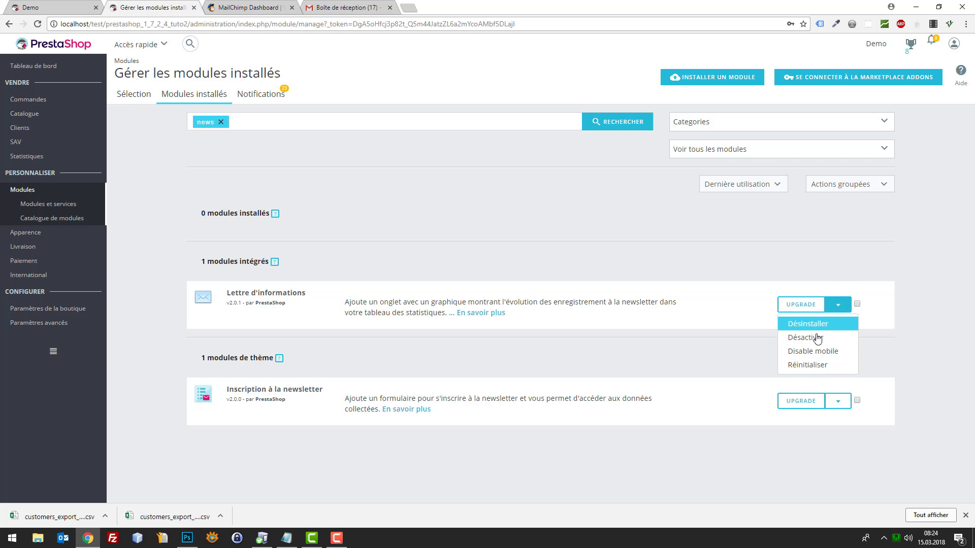
pyautogui.click(733, 273)
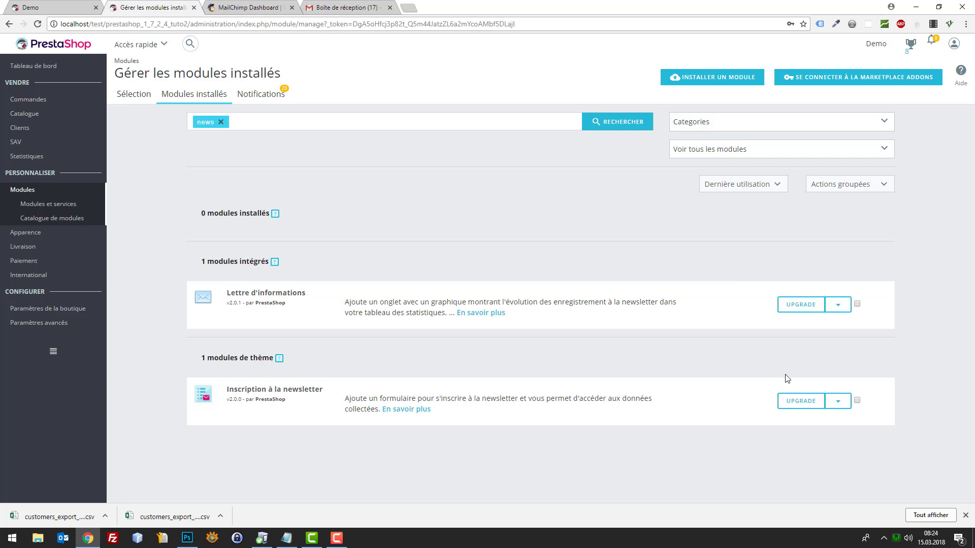
pyautogui.click(837, 402)
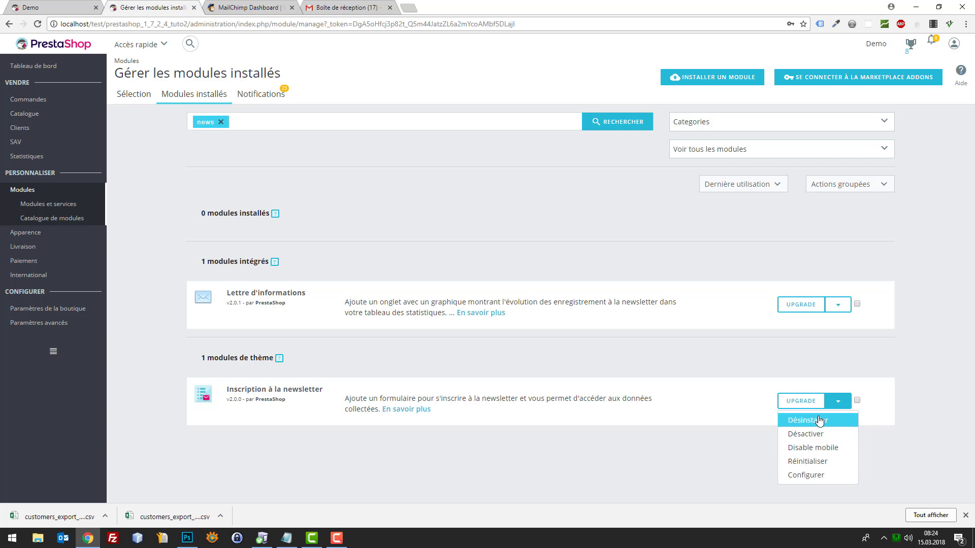
pyautogui.click(822, 477)
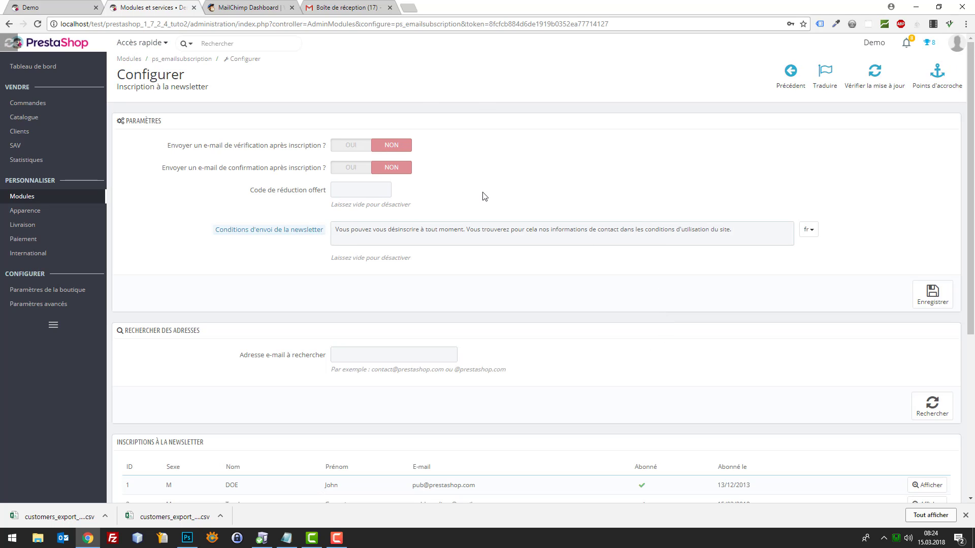
pyautogui.scroll(-5, 561, 272)
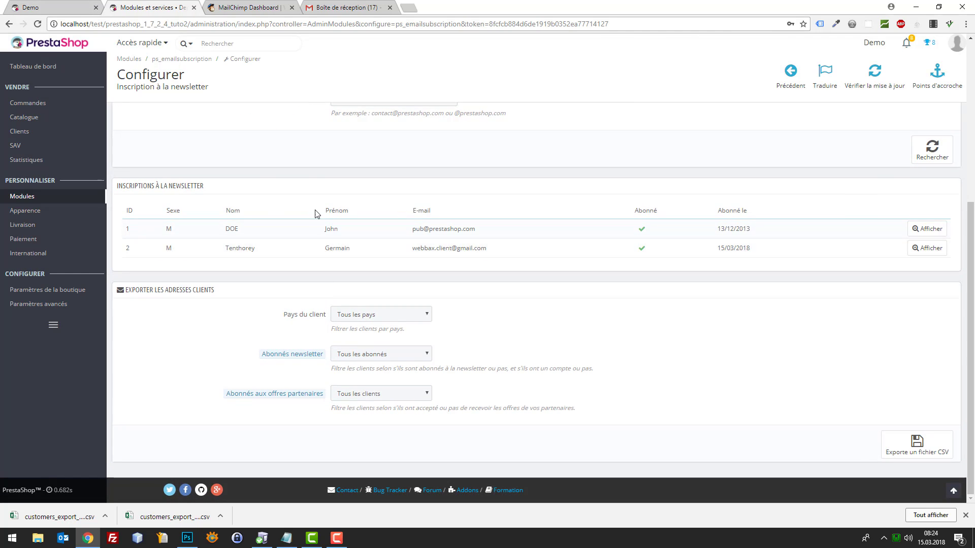
# Subscribe a test e-mail address through the Demo shop's footer newsletter field
pyautogui.click(51, 7)
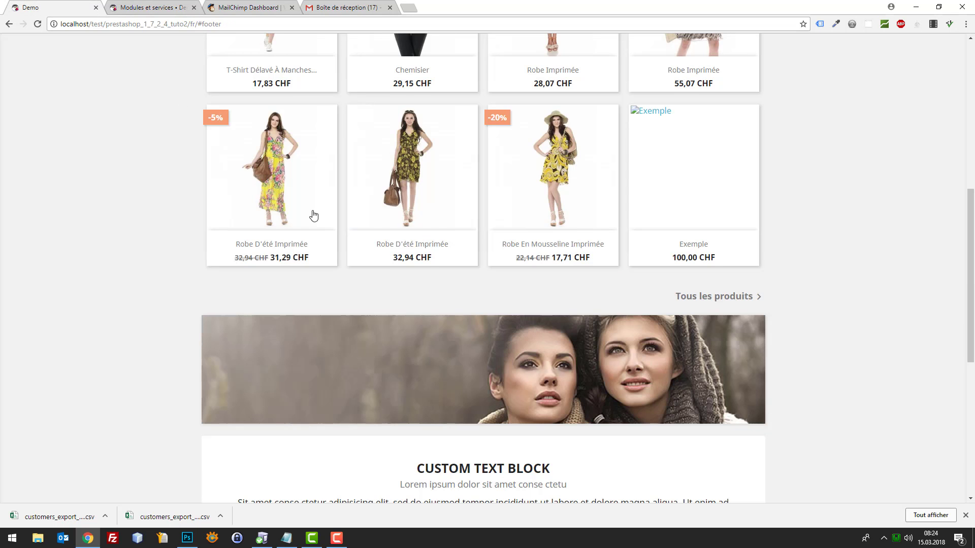
pyautogui.scroll(-7, 356, 244)
pyautogui.click(420, 257)
pyautogui.hotkey('ctrl', 'a')
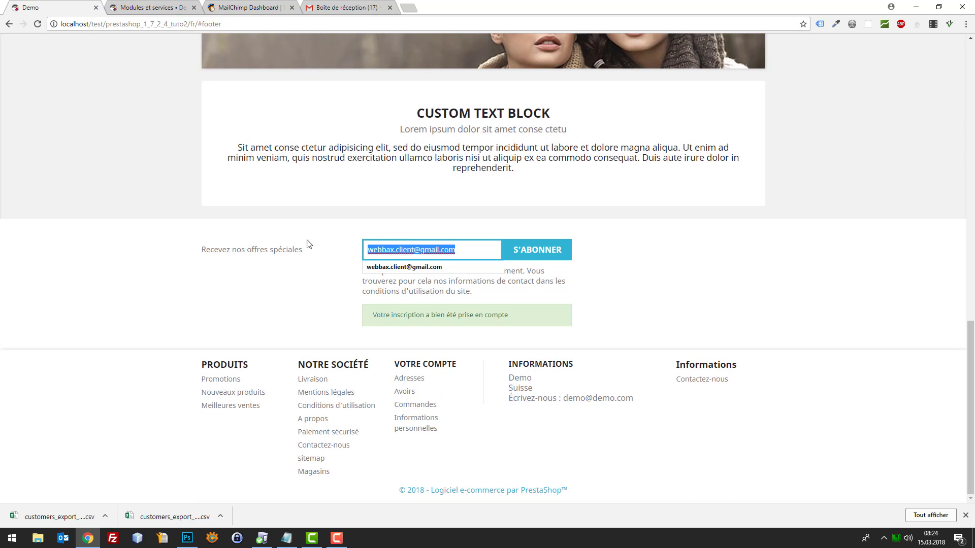
pyautogui.hotkey('ctrl', 'a')
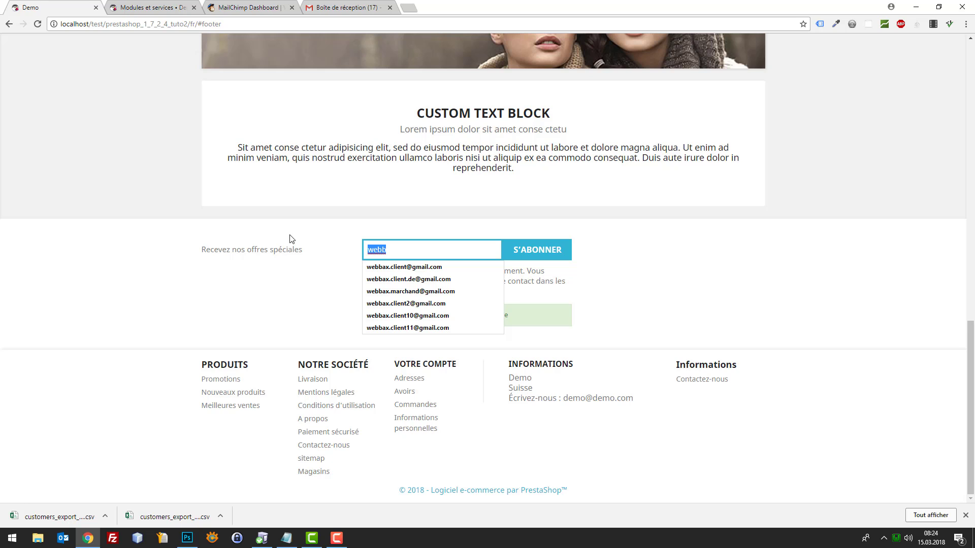
pyautogui.press('End')
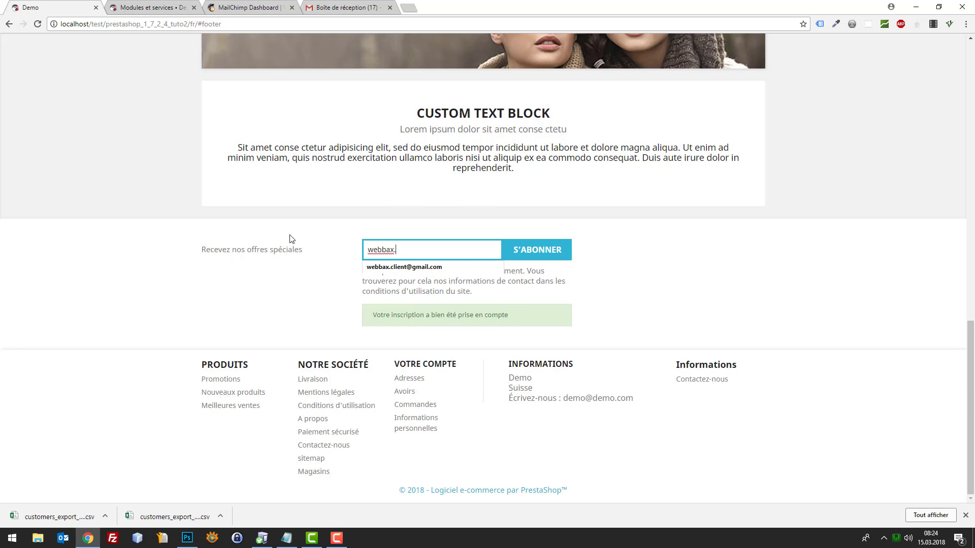
pyautogui.press('Down')
pyautogui.press('Return')
pyautogui.press('Return')
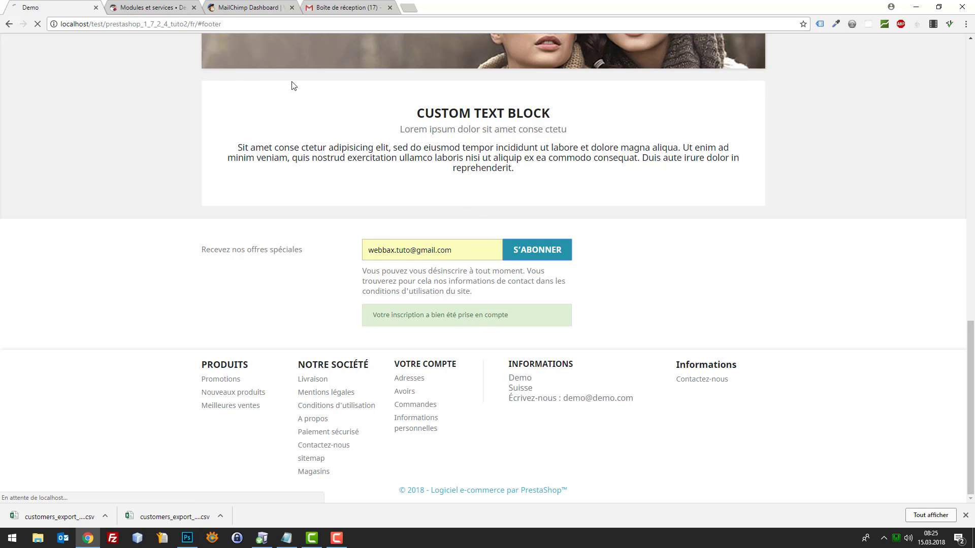
# Refresh the newsletter admin page, export customer addresses to export_280156780.csv and download it
pyautogui.click(147, 5)
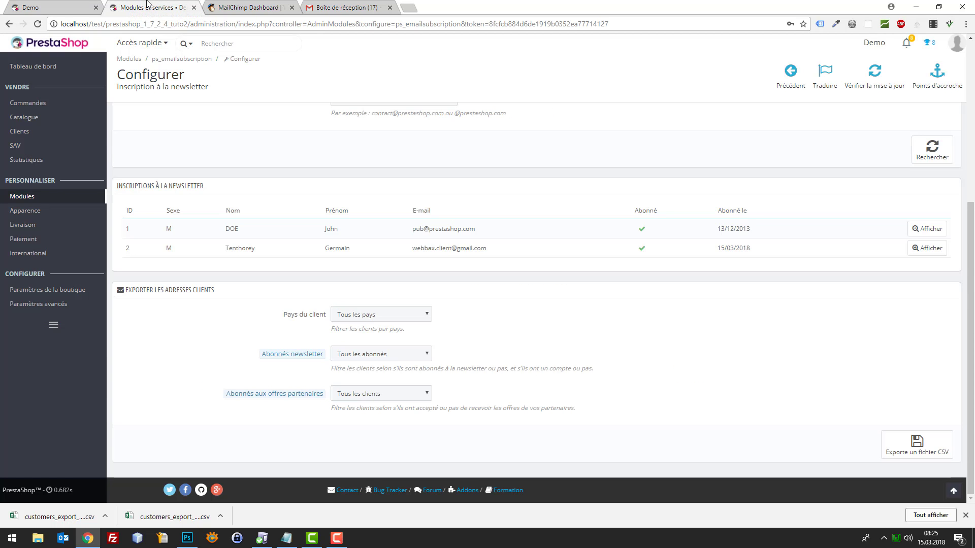
pyautogui.press('F5')
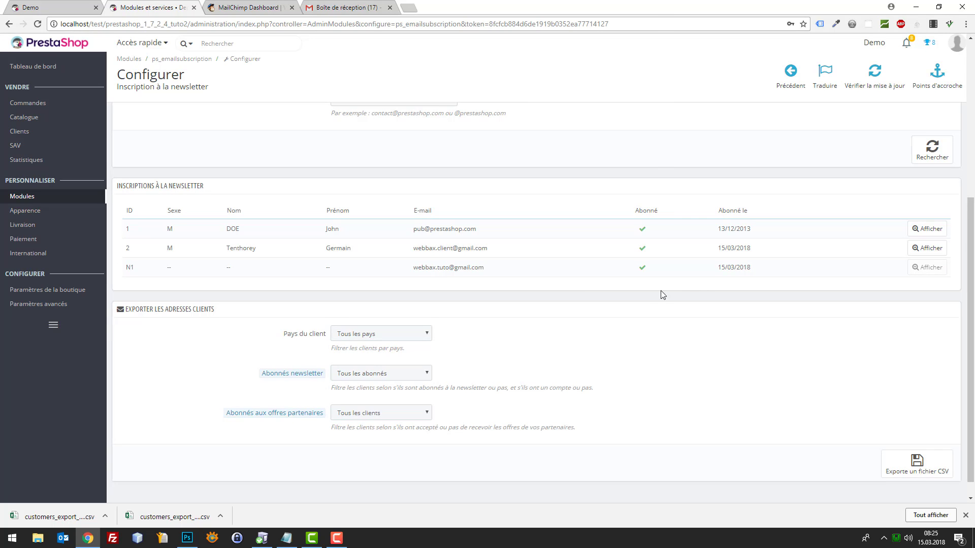
pyautogui.scroll(-1, 686, 309)
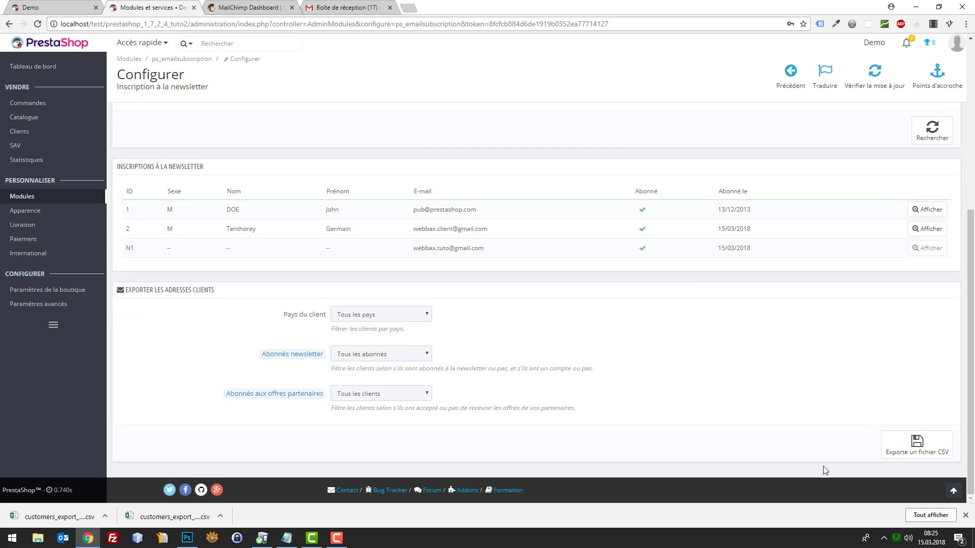
pyautogui.click(911, 451)
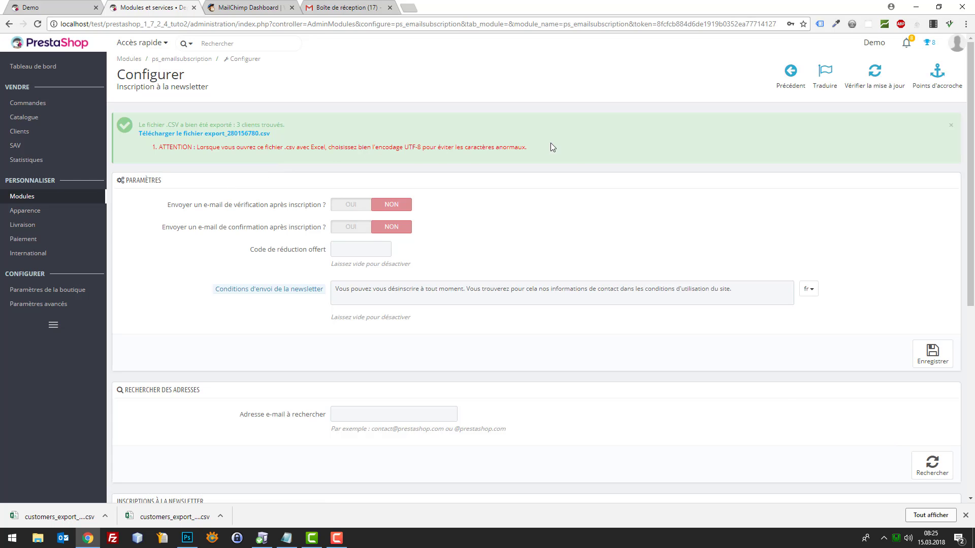
pyautogui.click(228, 134)
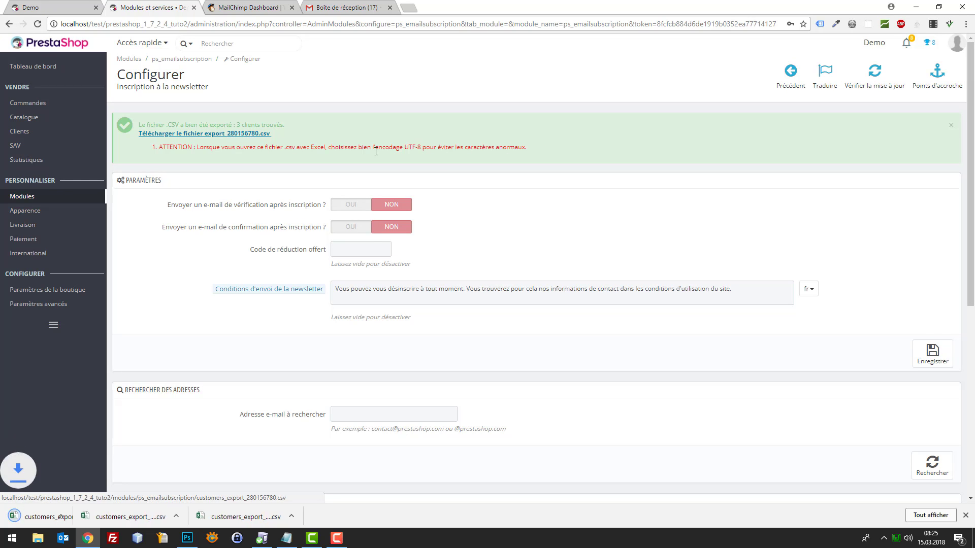
# Move the exported CSV to the desktop and open it in Excel
pyautogui.moveTo(547, 7); pyautogui.dragTo(519, 13)
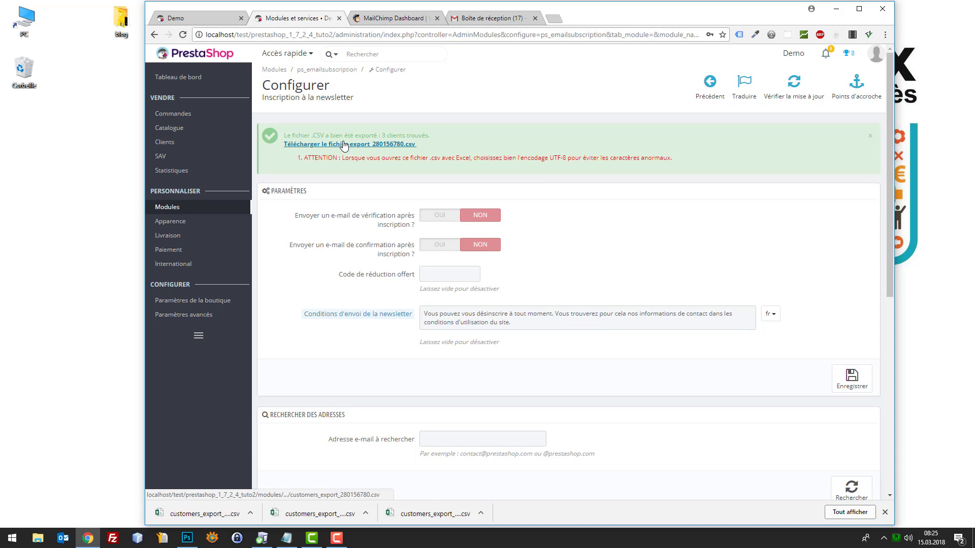
pyautogui.moveTo(343, 146); pyautogui.dragTo(33, 138)
pyautogui.doubleClick(32, 137)
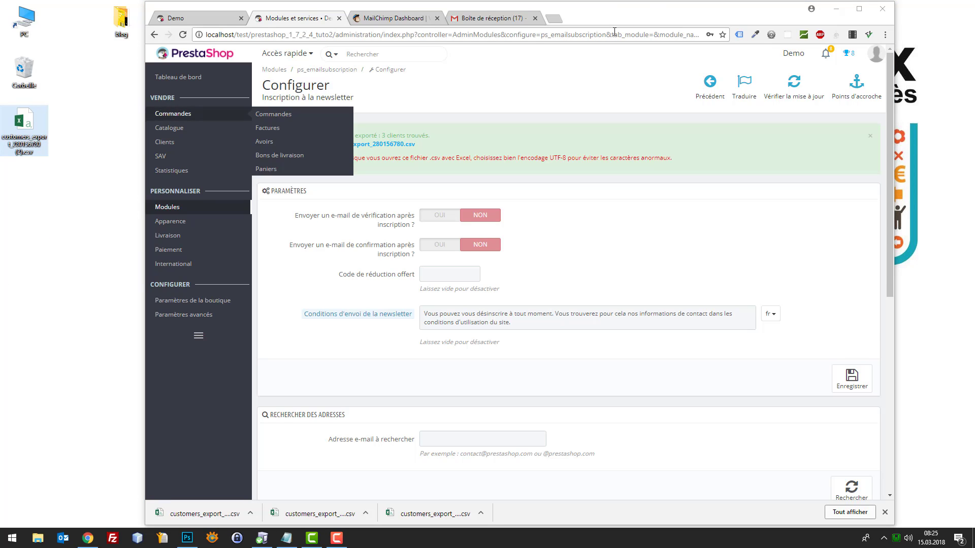
pyautogui.doubleClick(662, 12)
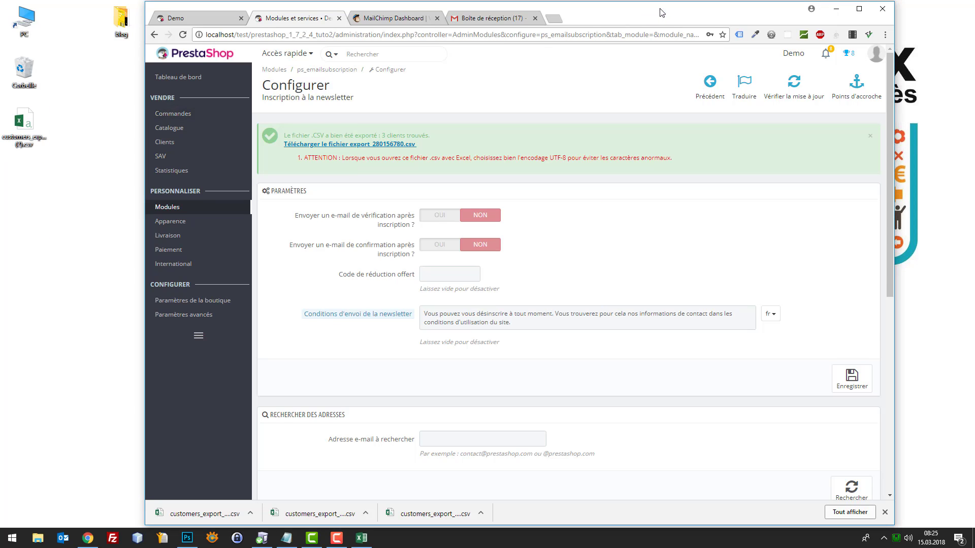
# Autofit e-mail column F so all three subscriber addresses are fully readable
pyautogui.click(362, 539)
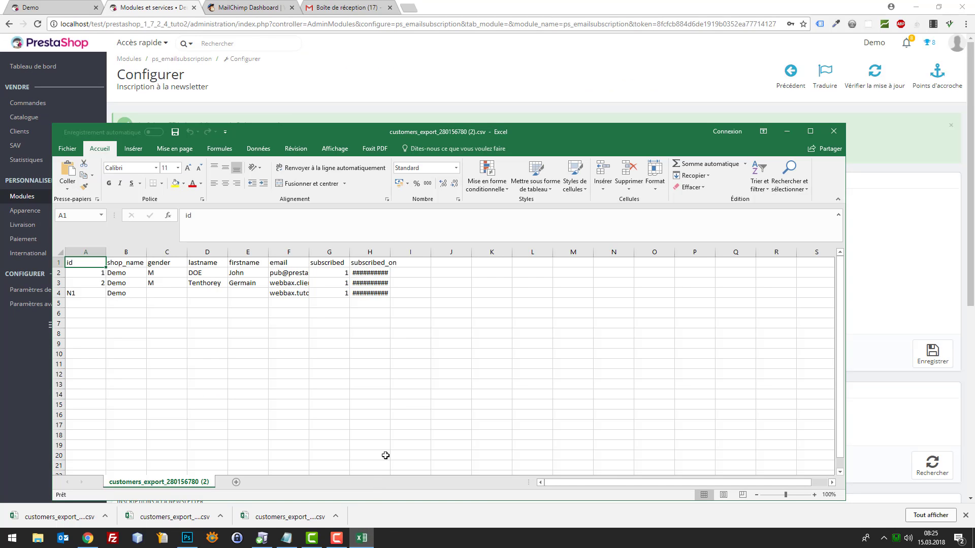
pyautogui.click(277, 276)
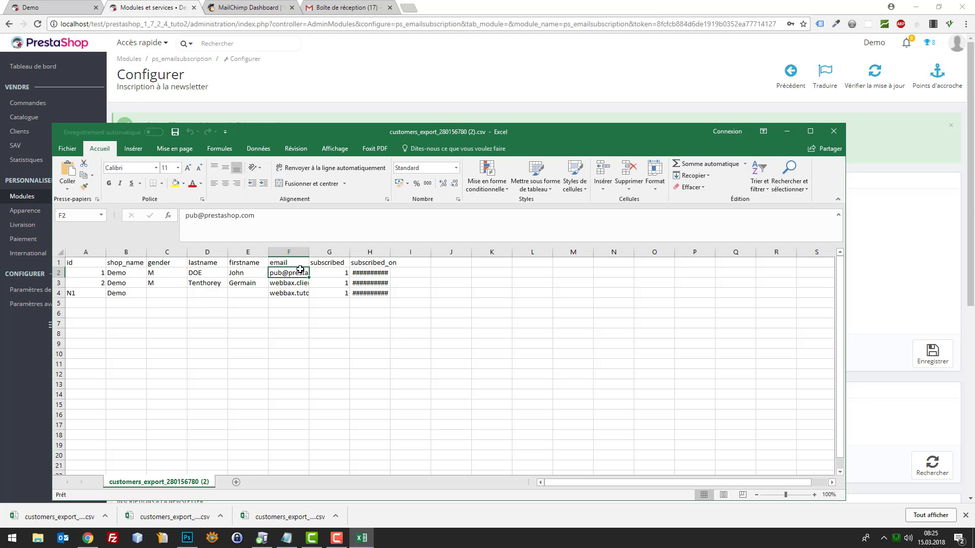
pyautogui.click(303, 291)
pyautogui.doubleClick(310, 251)
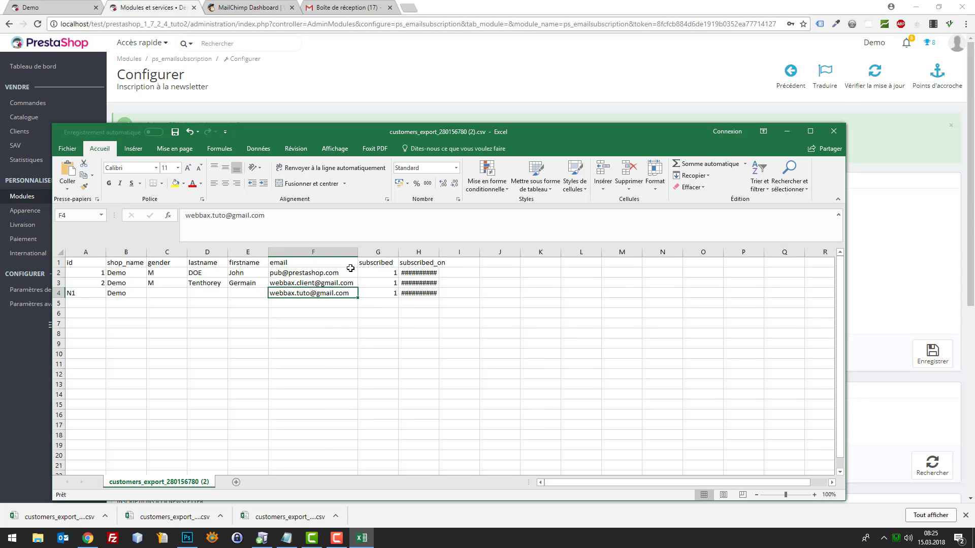
pyautogui.click(331, 272)
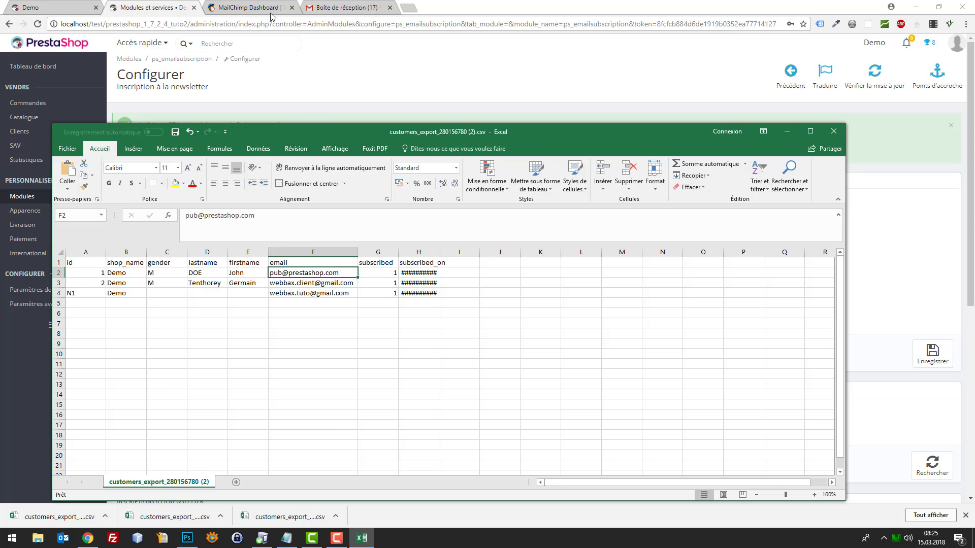
# Reload the MailChimp dashboard and load mailchimp.com in a new tab
pyautogui.click(254, 6)
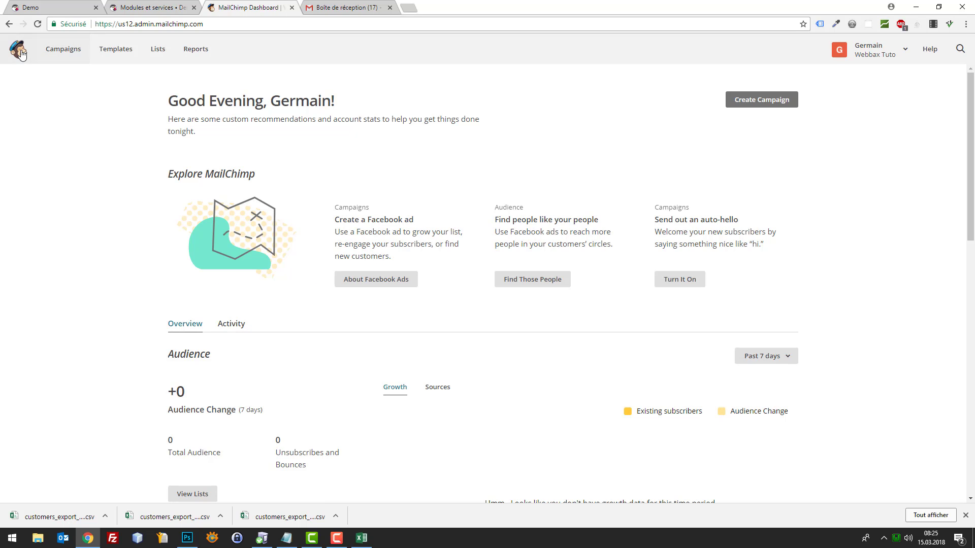
pyautogui.moveTo(54, 54); pyautogui.dragTo(50, 49)
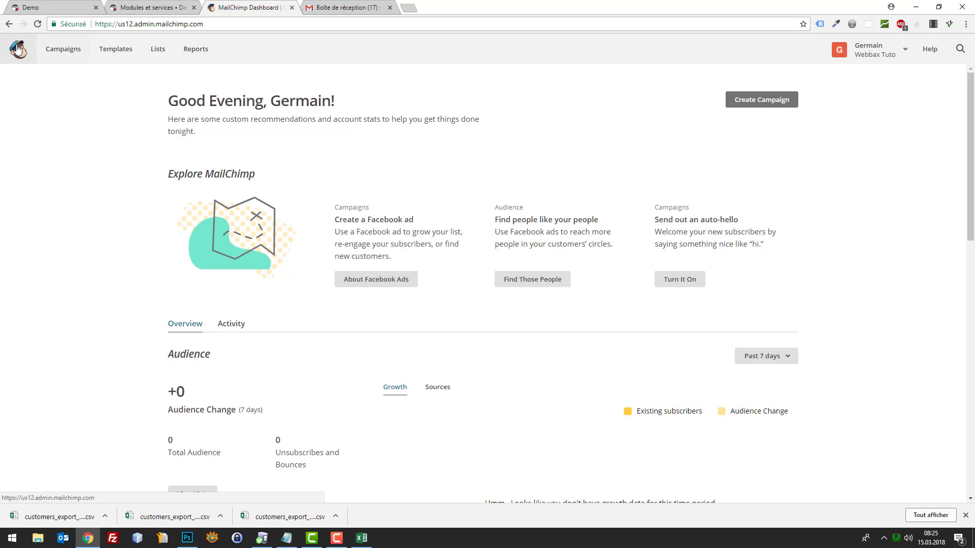
pyautogui.click(61, 48)
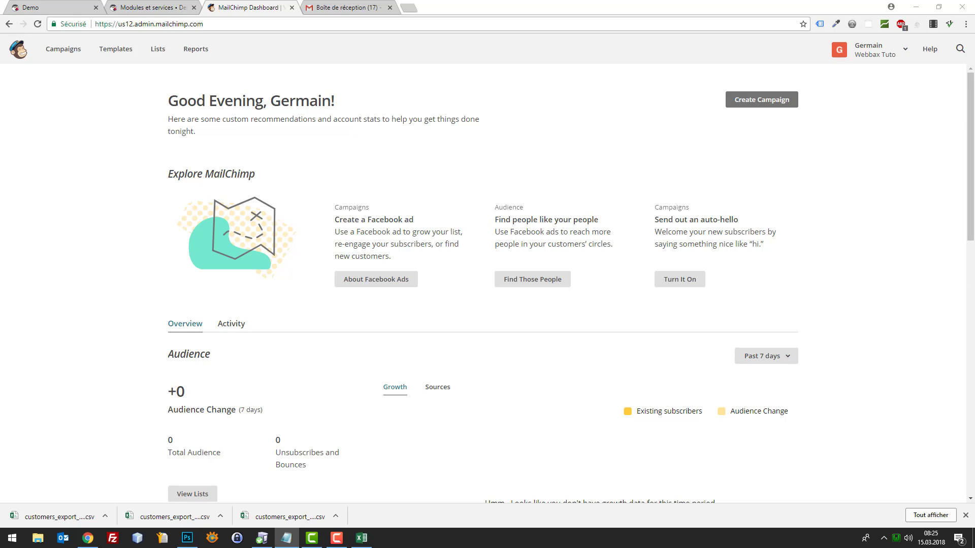
pyautogui.click(404, 7)
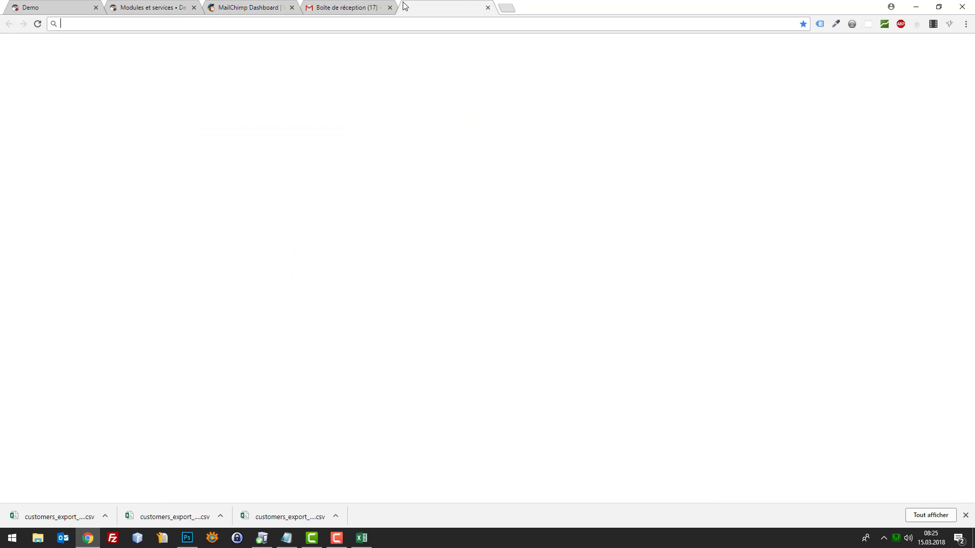
pyautogui.write('mi')
pyautogui.press('BackSpace')
pyautogui.write('ailchimp')
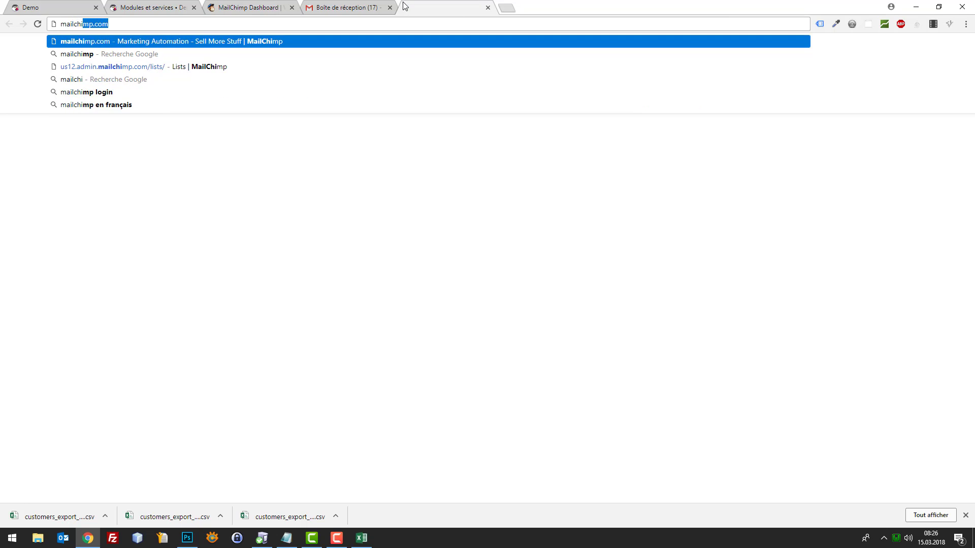
pyautogui.press('Return')
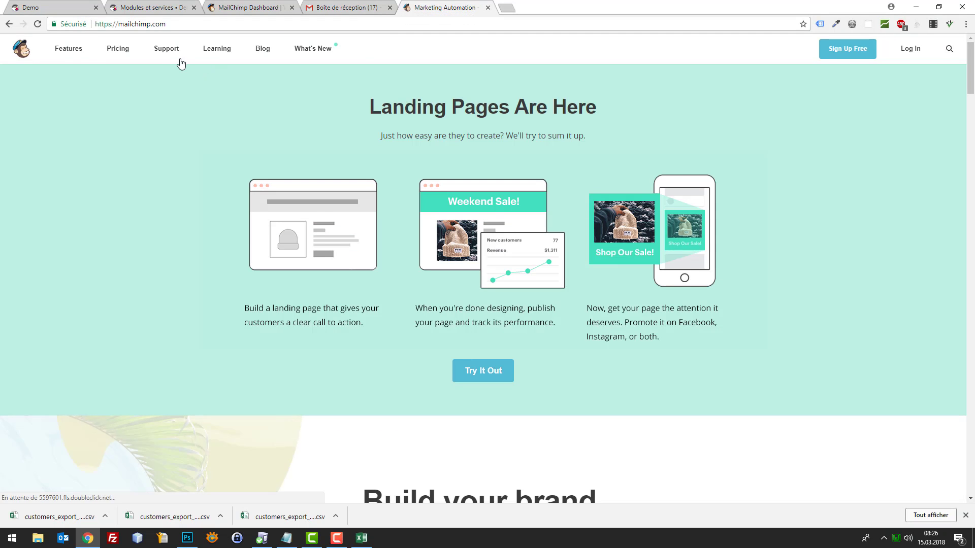
# Read the free New Business plan's subscriber limits under Pricing, then go to Features
pyautogui.click(119, 48)
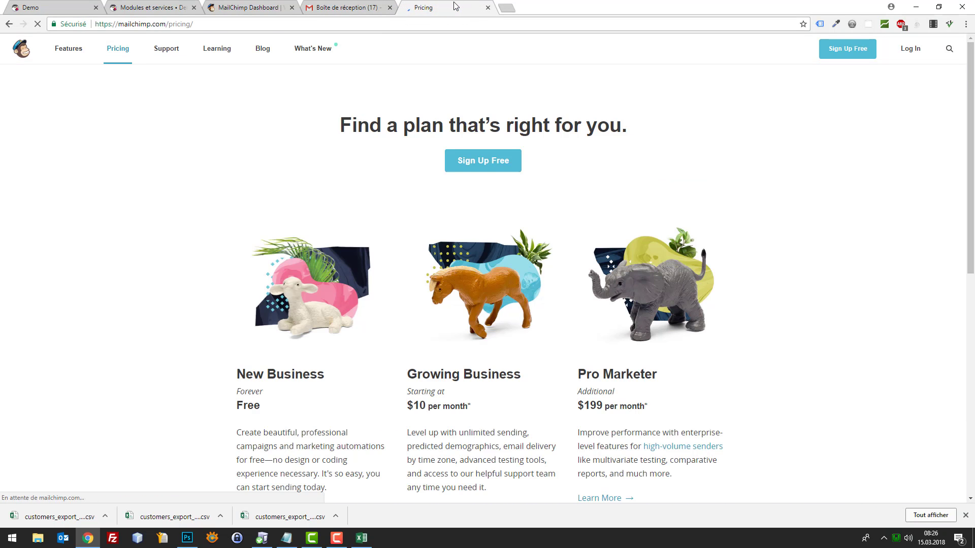
pyautogui.scroll(-4, 545, 141)
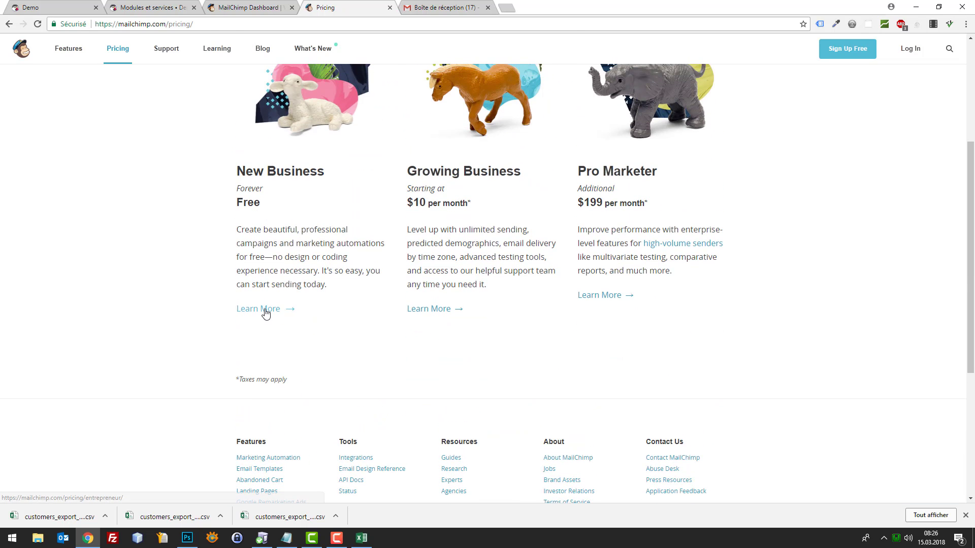
pyautogui.click(266, 311)
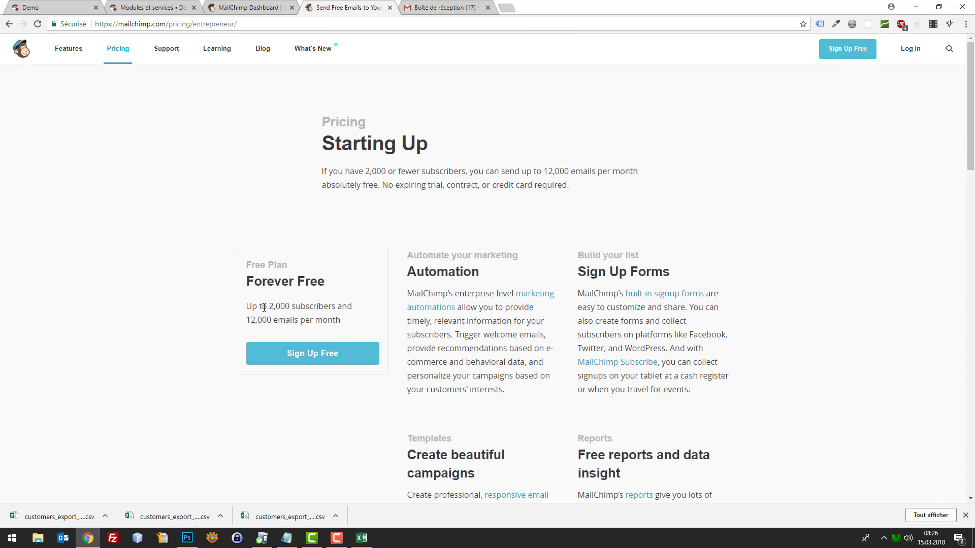
pyautogui.moveTo(259, 306); pyautogui.dragTo(370, 305)
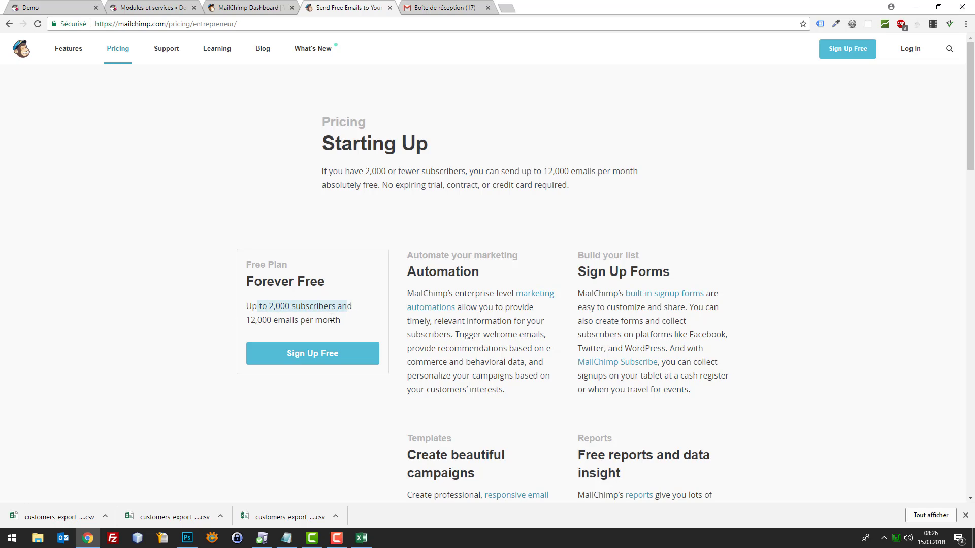
pyautogui.click(316, 323)
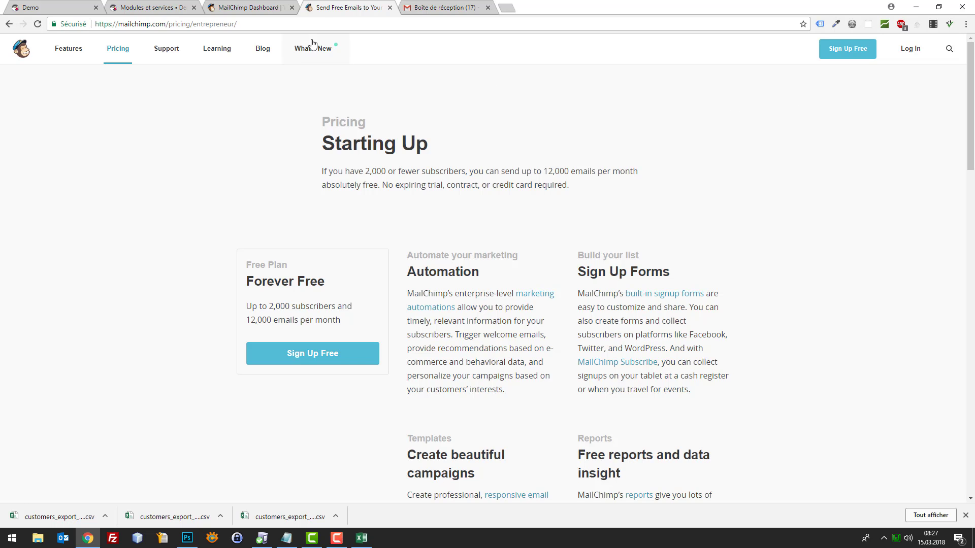
pyautogui.click(78, 50)
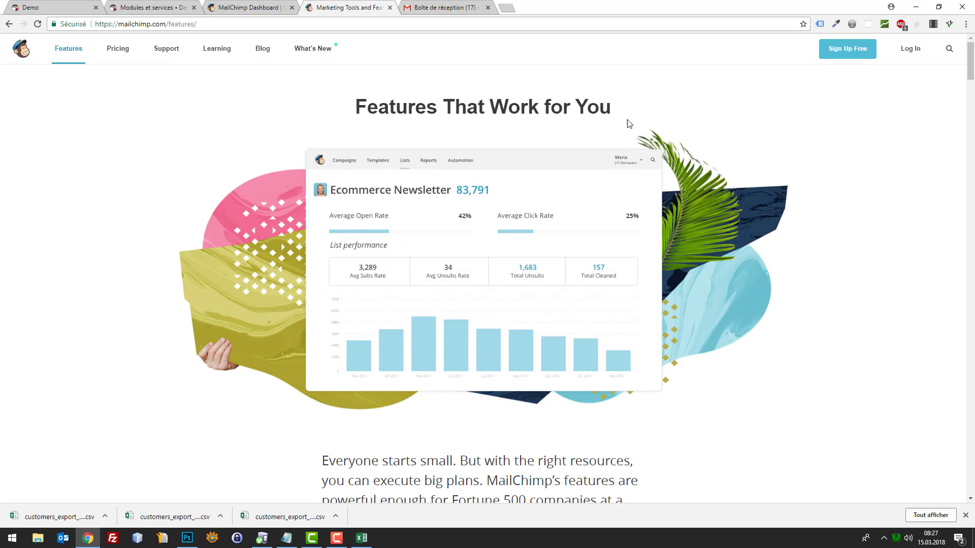
# Close the mailchimp.com tab, go through Campaigns and Templates to Lists, and start Create List
pyautogui.click(389, 7)
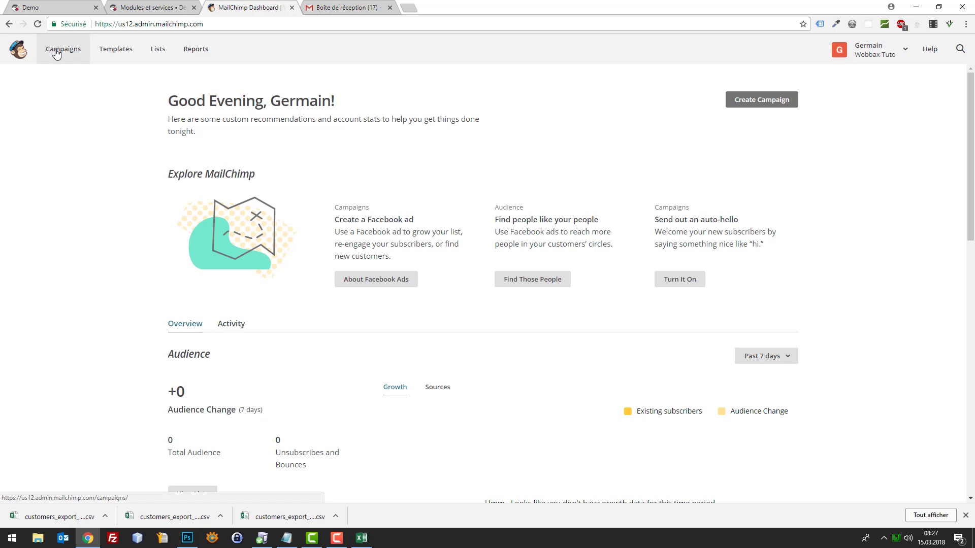
pyautogui.click(25, 49)
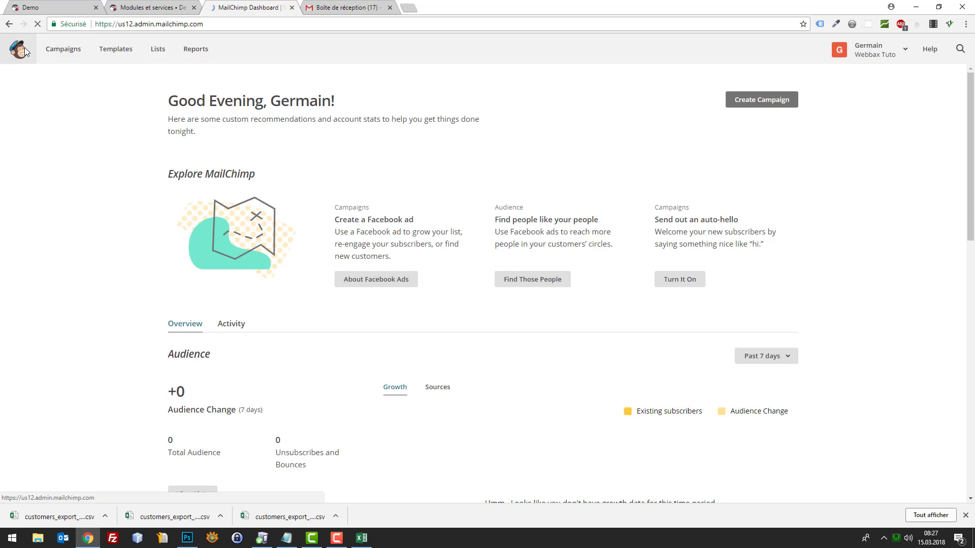
pyautogui.click(64, 49)
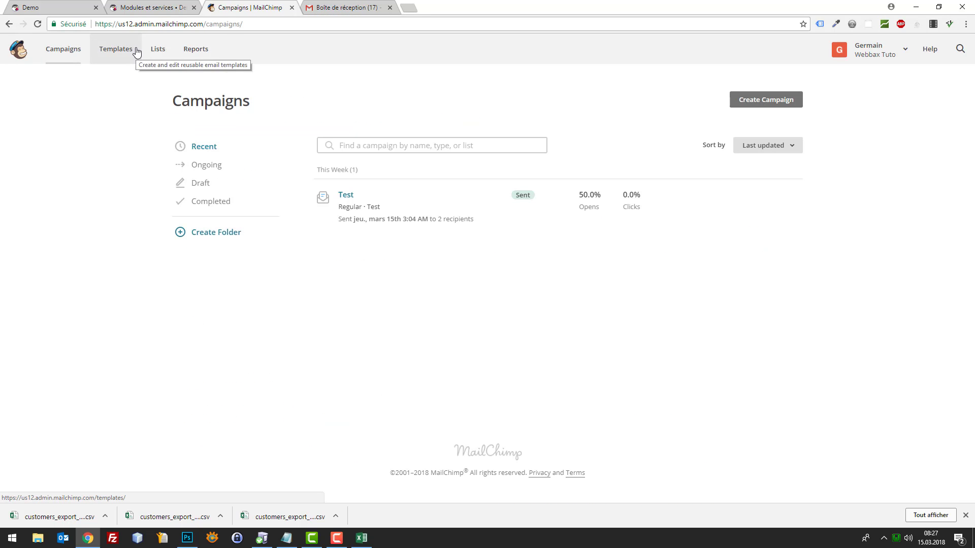
pyautogui.click(108, 51)
pyautogui.click(162, 56)
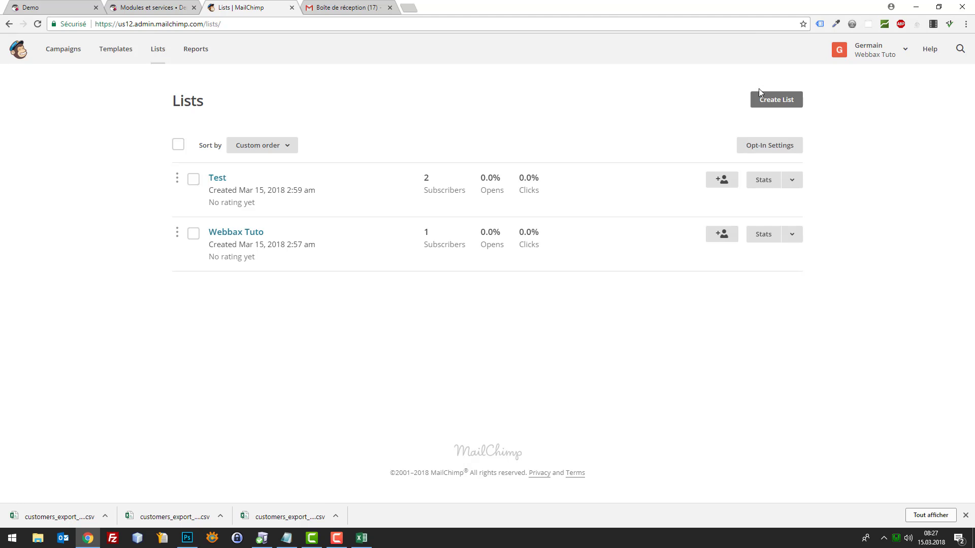
pyautogui.click(787, 101)
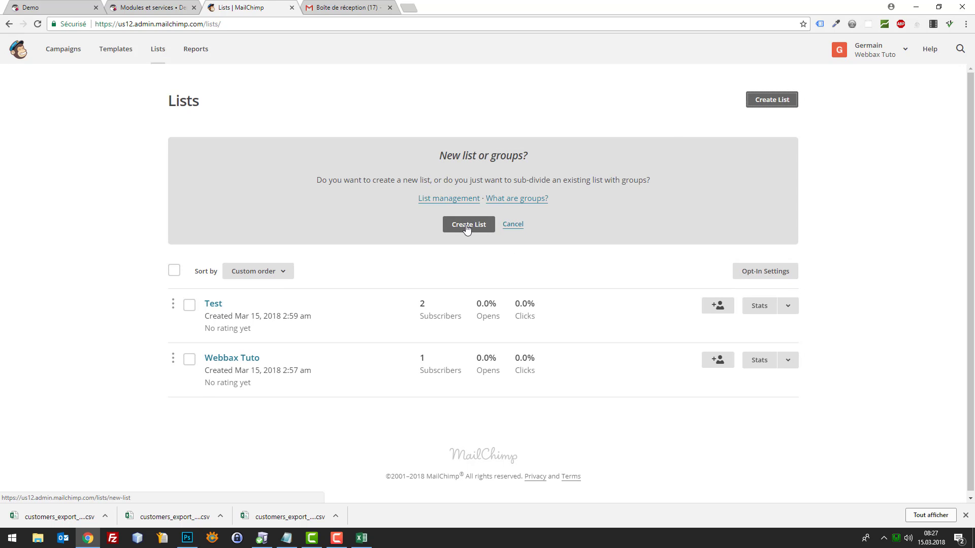
pyautogui.click(468, 228)
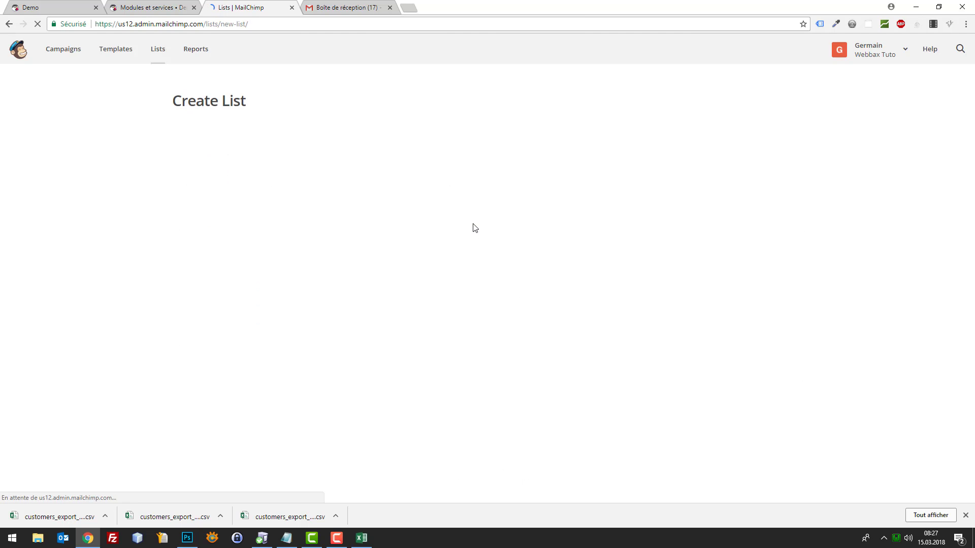
# Name the new list 'Prestashop'
pyautogui.click(290, 181)
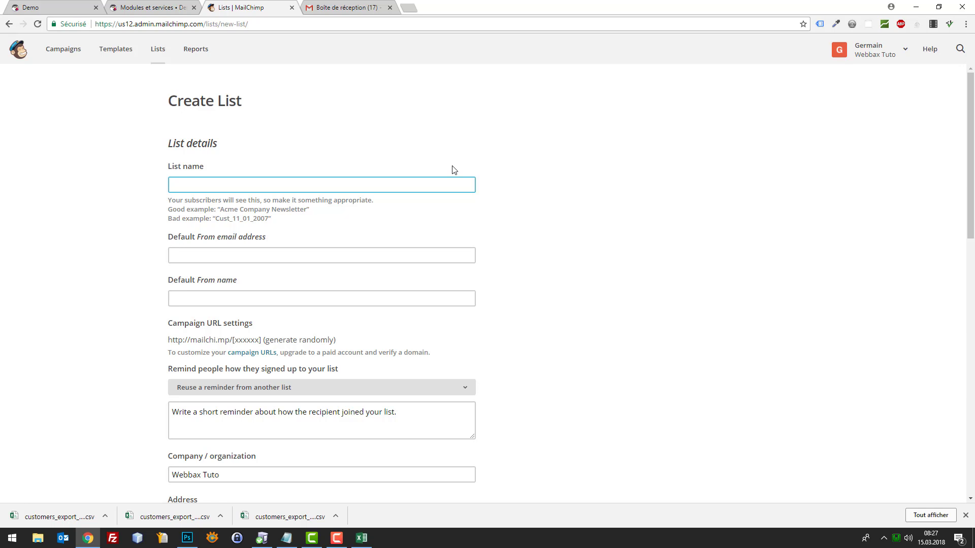
pyautogui.write('Pr')
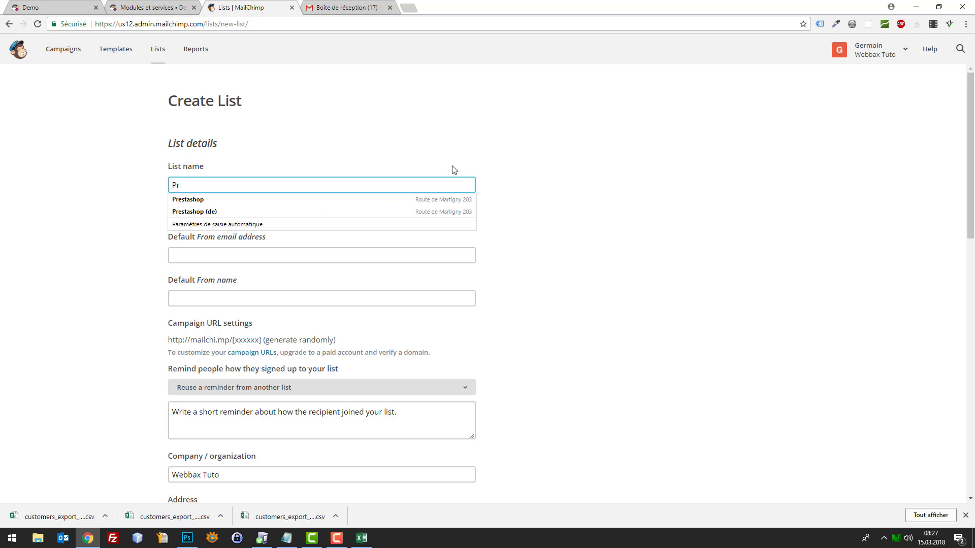
pyautogui.press('Down')
pyautogui.press('Return')
pyautogui.hotkey('ctrl', 'a')
pyautogui.write('Prestashop')
pyautogui.press('Tab')
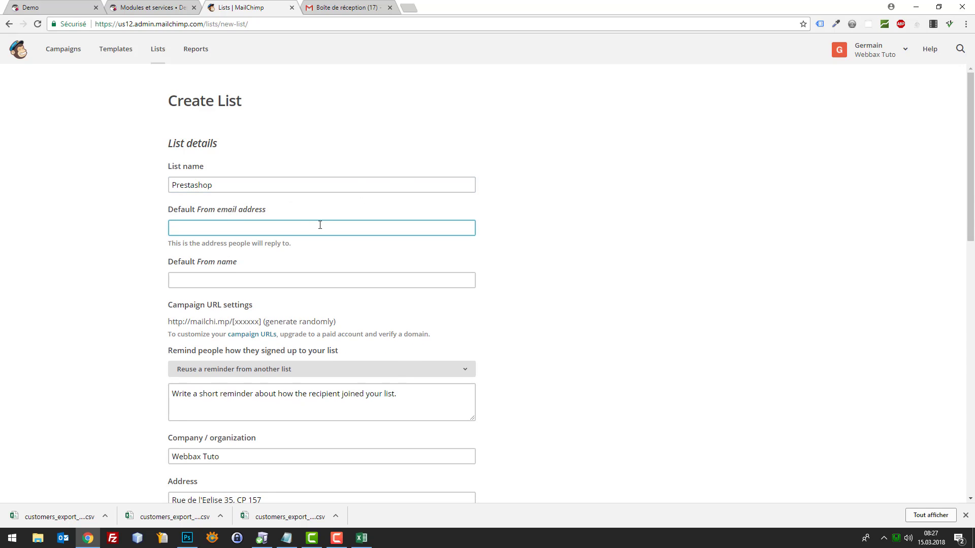
# Fill in the default sender e-mail from autofill and set the sender name to Webbax
pyautogui.click(280, 208)
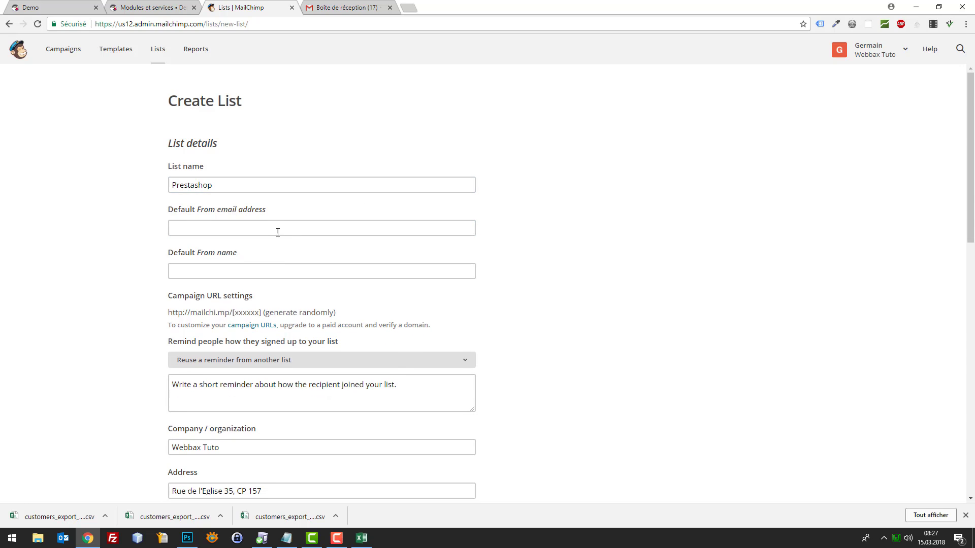
pyautogui.click(281, 233)
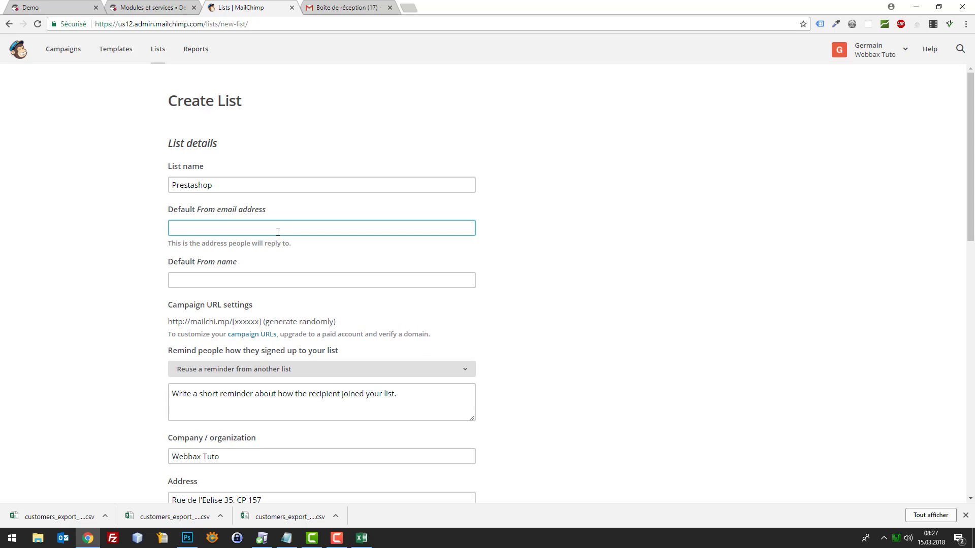
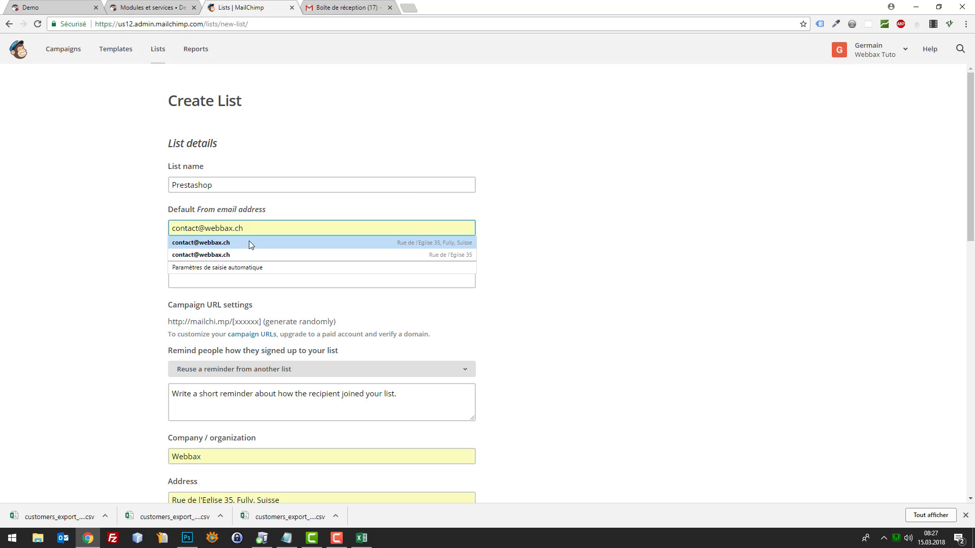
pyautogui.click(249, 242)
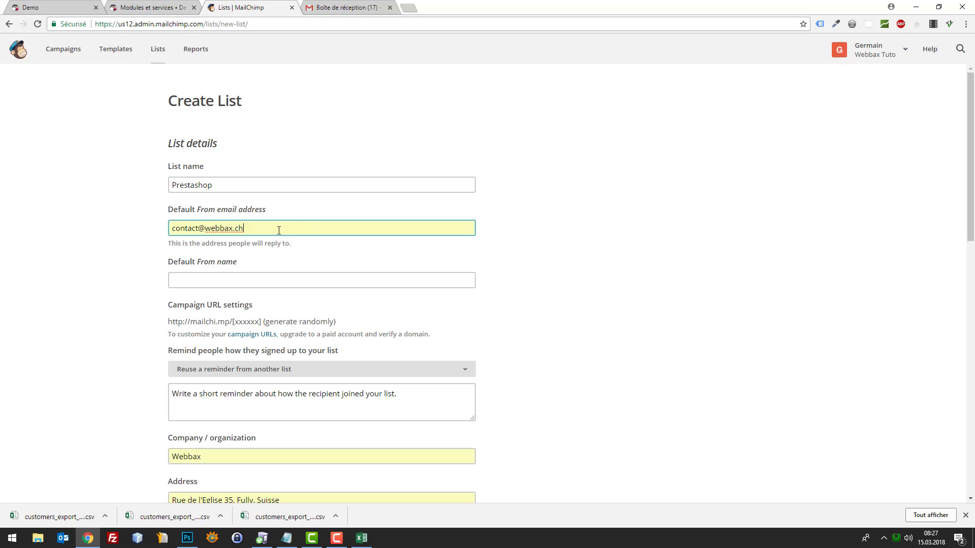
pyautogui.click(307, 227)
pyautogui.click(584, 215)
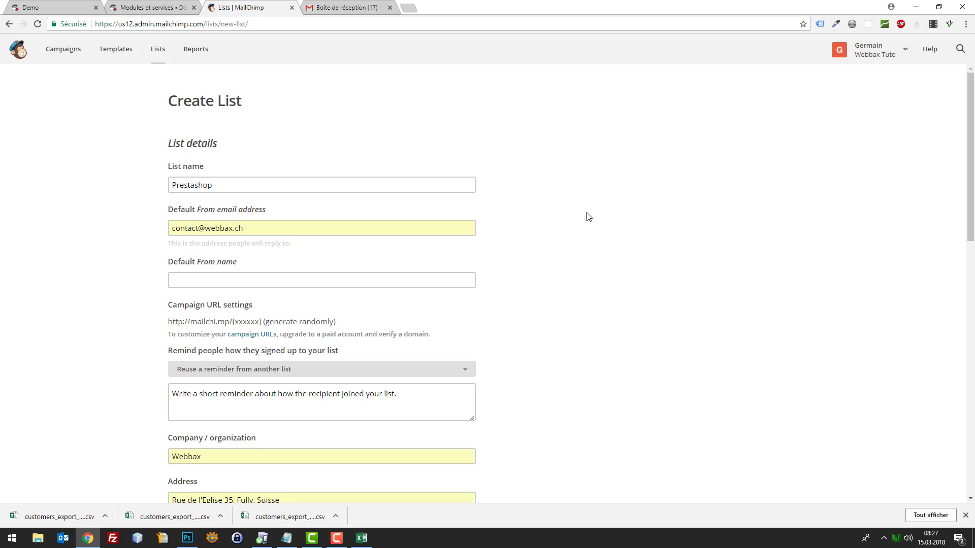
pyautogui.click(307, 274)
pyautogui.write('Webbax')
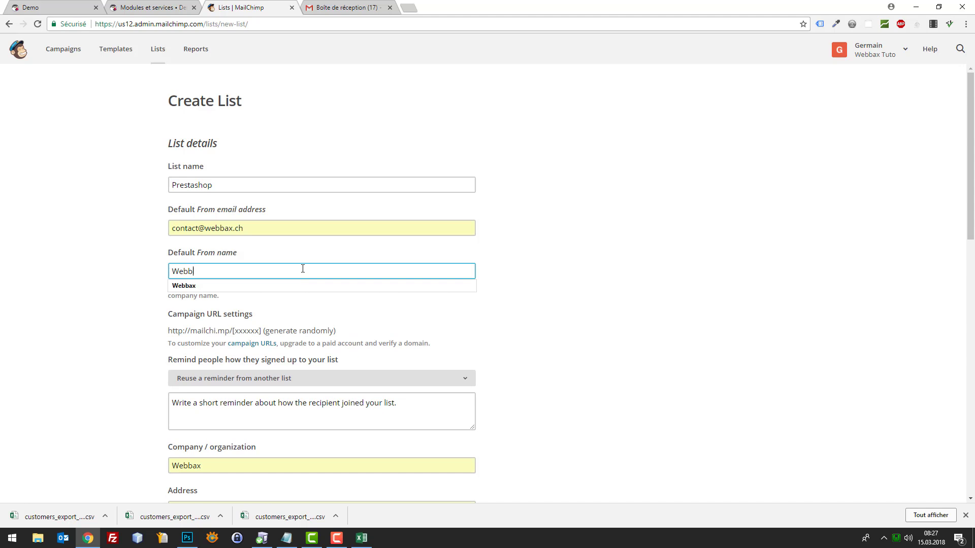
pyautogui.press('Tab')
pyautogui.click(358, 224)
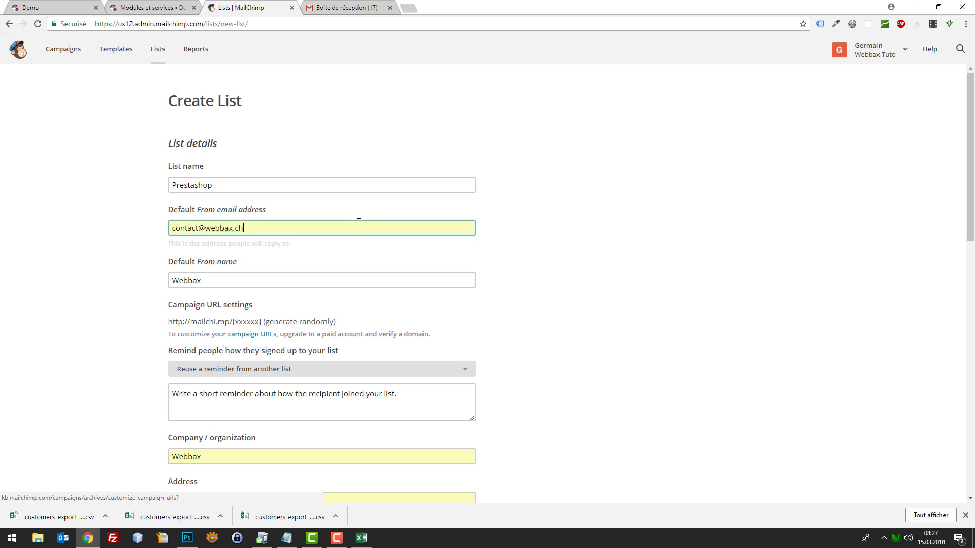
pyautogui.click(589, 242)
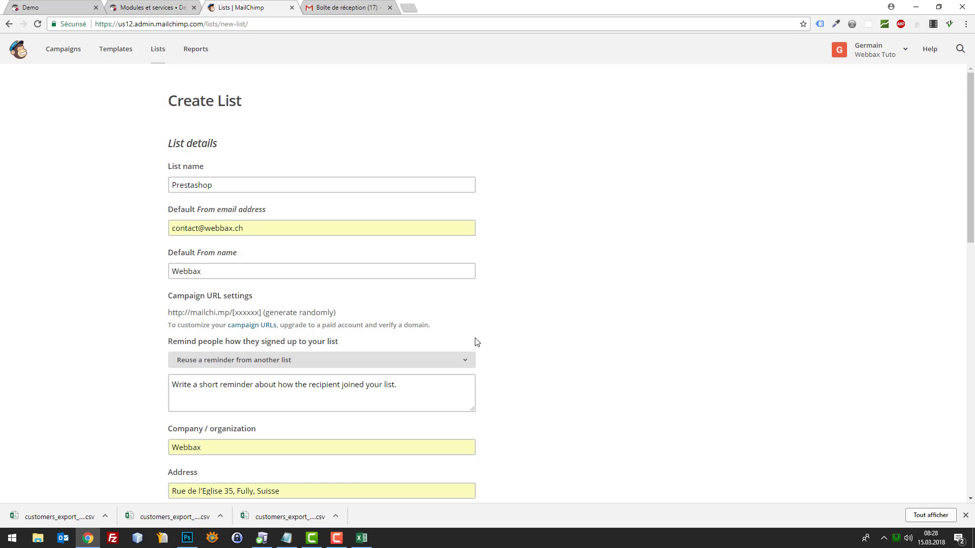
# Replace the list's contact phone number with the corrected number
pyautogui.scroll(-1, 457, 355)
pyautogui.scroll(-1, 257, 437)
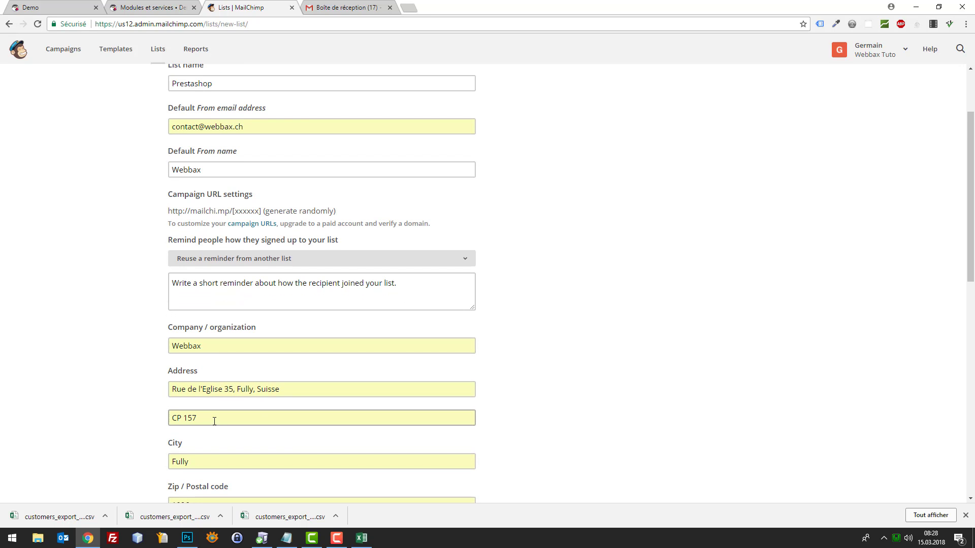
pyautogui.scroll(-4, 208, 451)
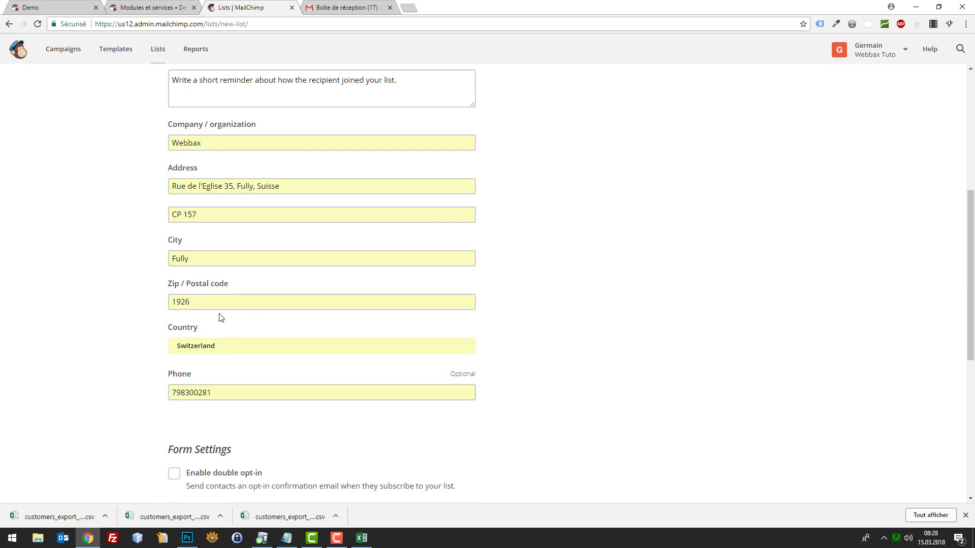
pyautogui.press('Home')
pyautogui.write('0')
pyautogui.click(211, 386)
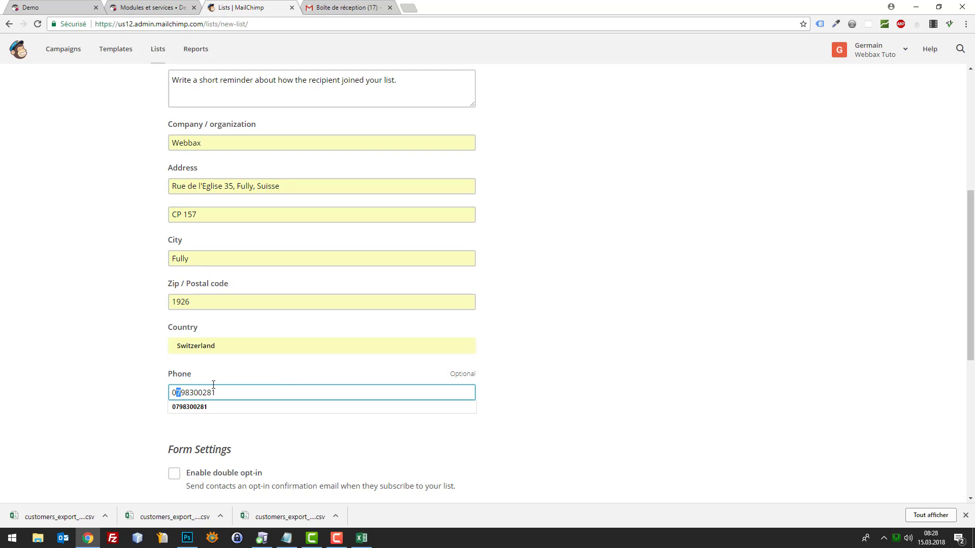
pyautogui.doubleClick(211, 385)
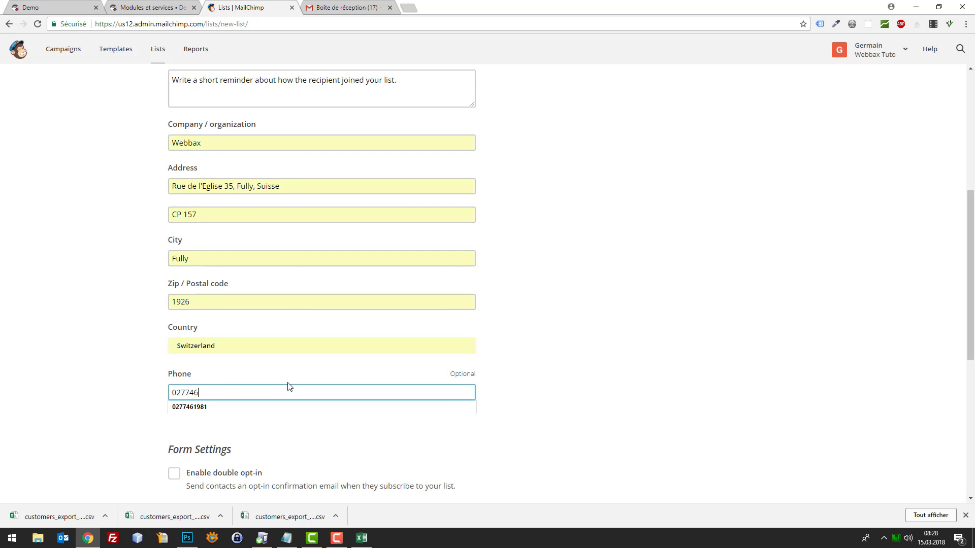
pyautogui.press('Tab')
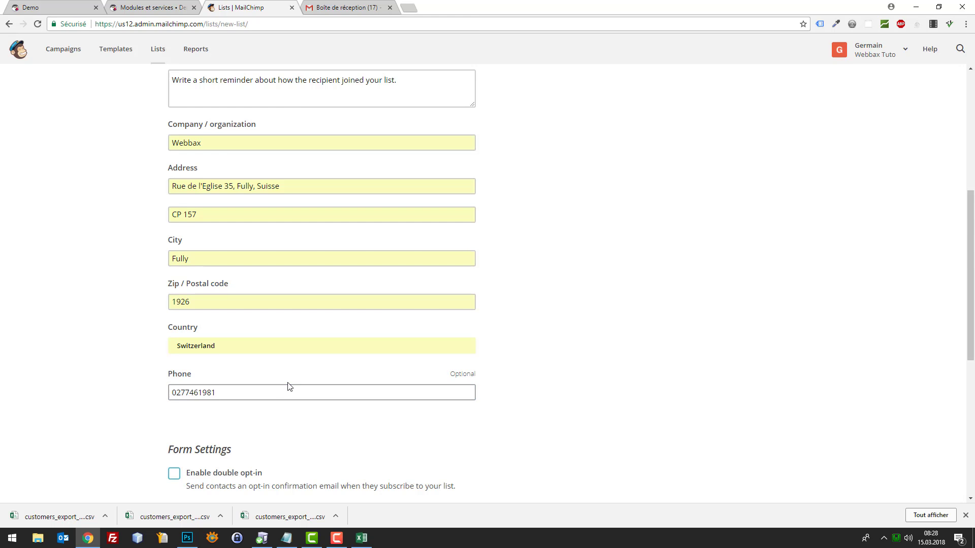
# Leave double opt-in off and save the list, which fails on the empty reminder
pyautogui.scroll(-4, 287, 386)
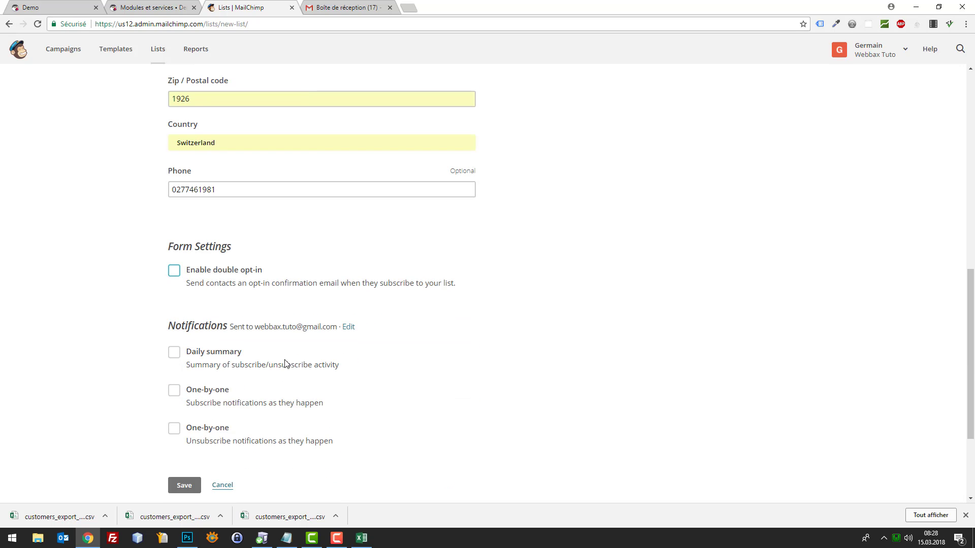
pyautogui.click(259, 270)
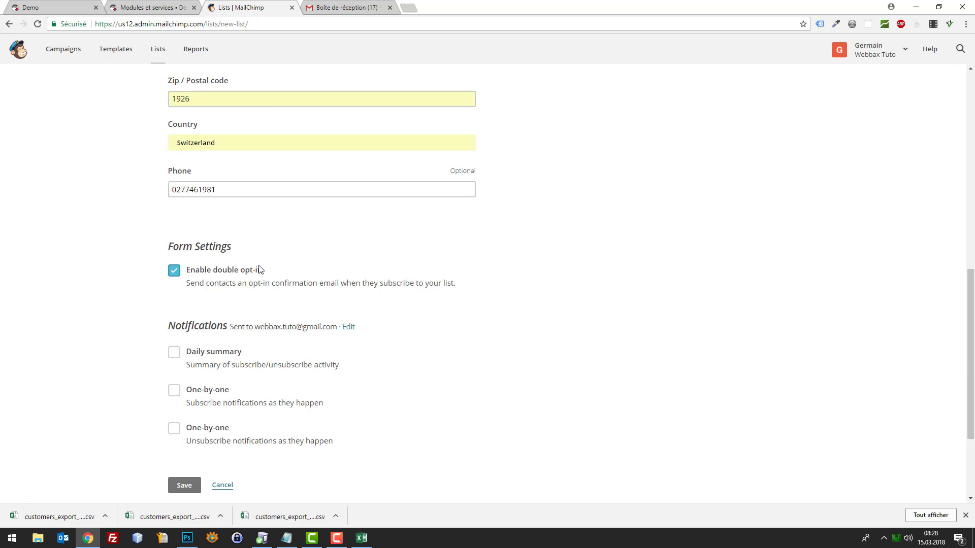
pyautogui.click(171, 275)
pyautogui.scroll(-2, 387, 320)
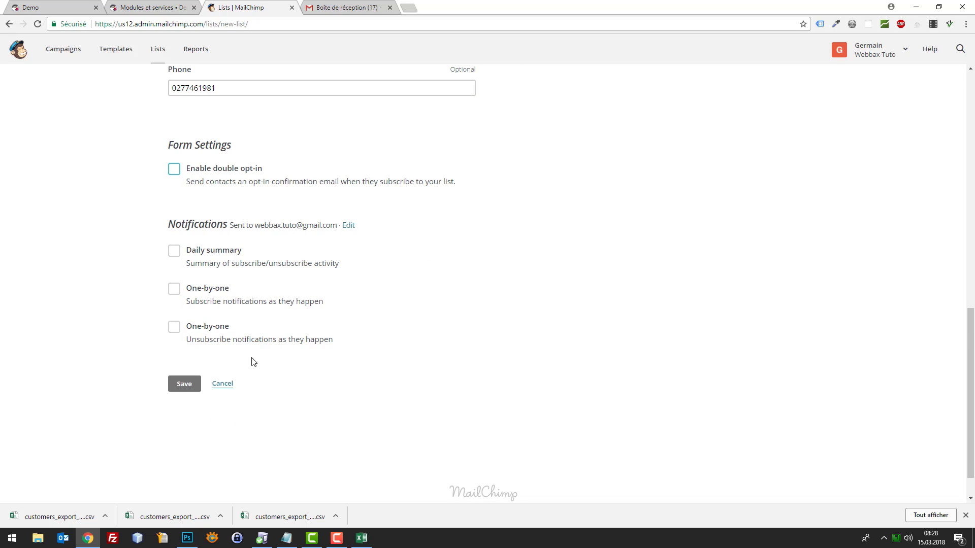
pyautogui.click(183, 386)
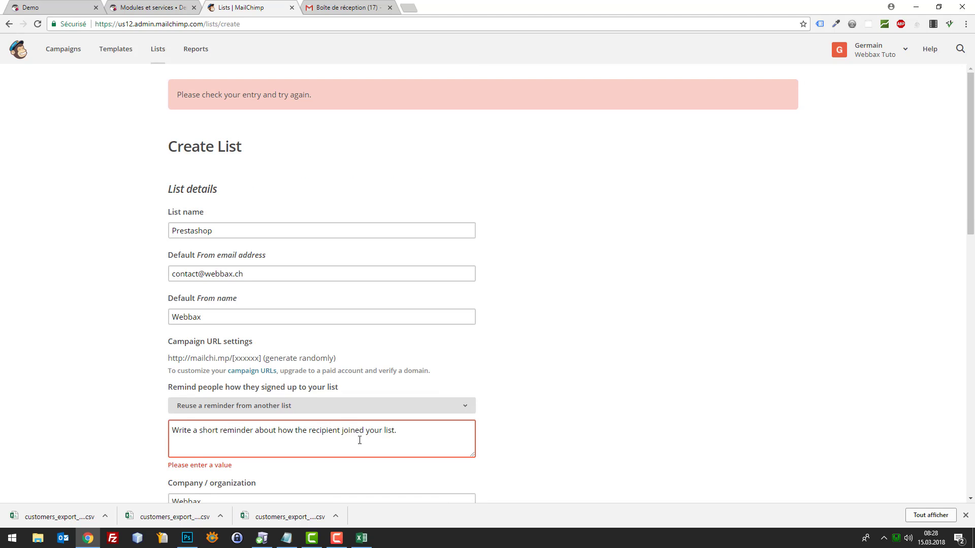
# Write the French reminder about joining Webbax's newsletter and save to create the Prestashop list
pyautogui.click(359, 441)
pyautogui.scroll(-2, 304, 386)
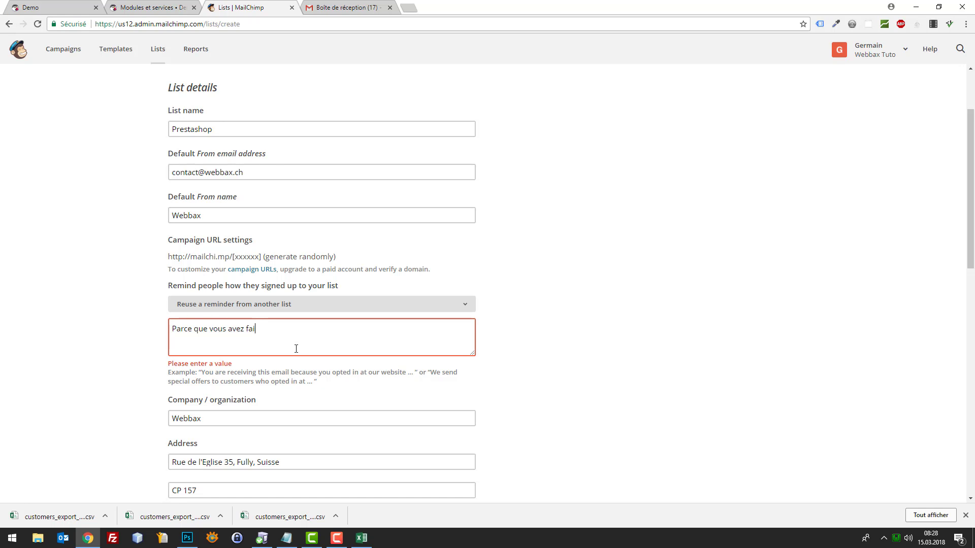
pyautogui.press('BackSpace')
pyautogui.press('BackSpace')
pyautogui.press('BackSpace')
pyautogui.press('BackSpace')
pyautogui.press('BackSpace')
pyautogui.write('vous êtes')
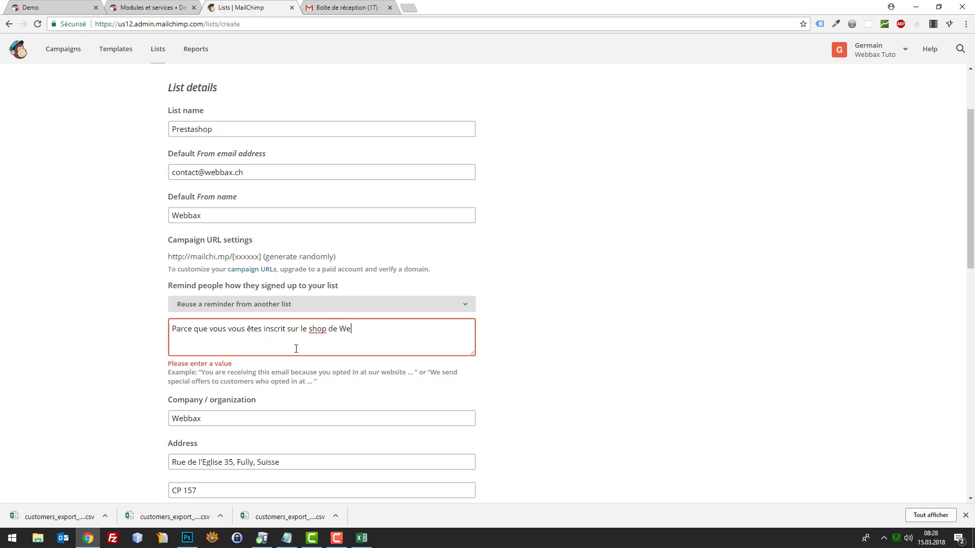
pyautogui.write('à la na newsletter.')
pyautogui.scroll(-1, 309, 409)
pyautogui.scroll(-12, 247, 328)
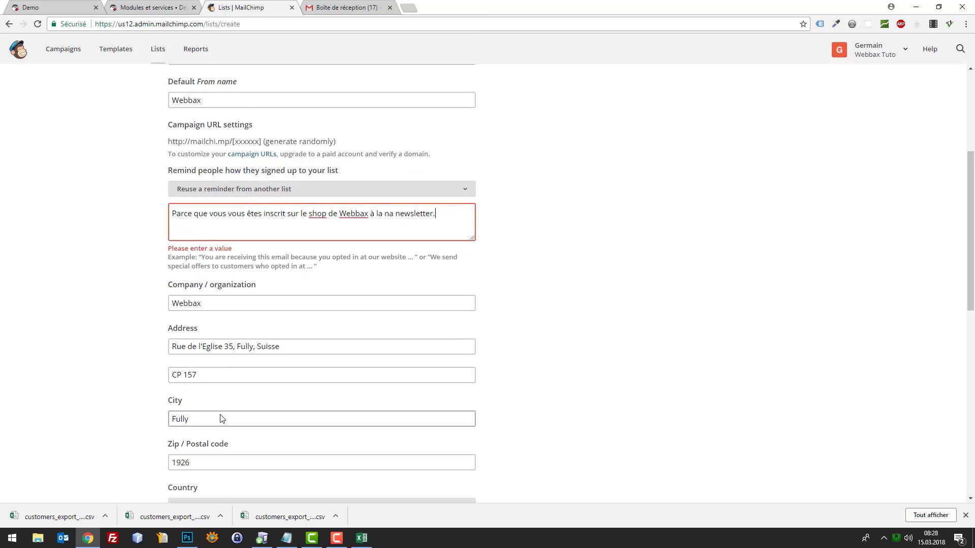
pyautogui.click(186, 344)
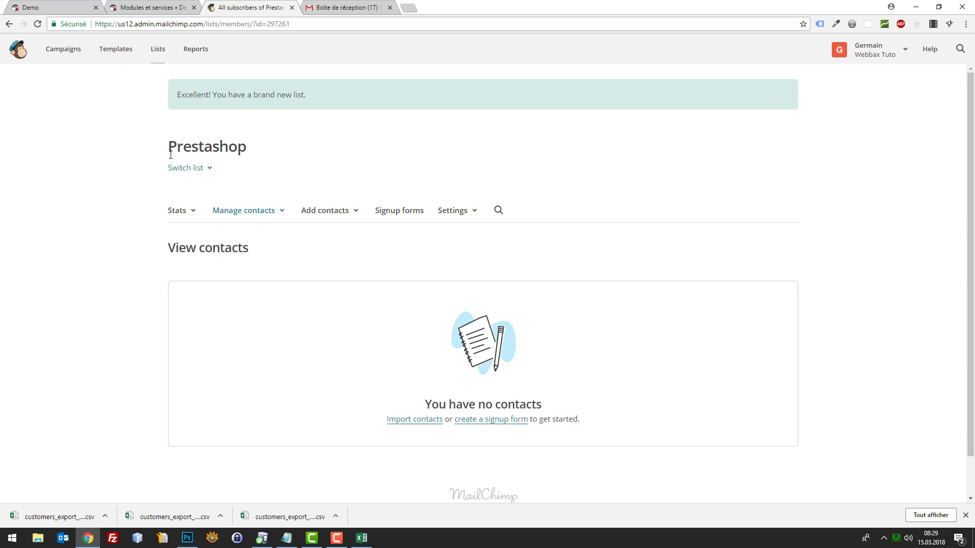
# Start importing contacts into Prestashop using the Copy/paste from file option
pyautogui.click(433, 420)
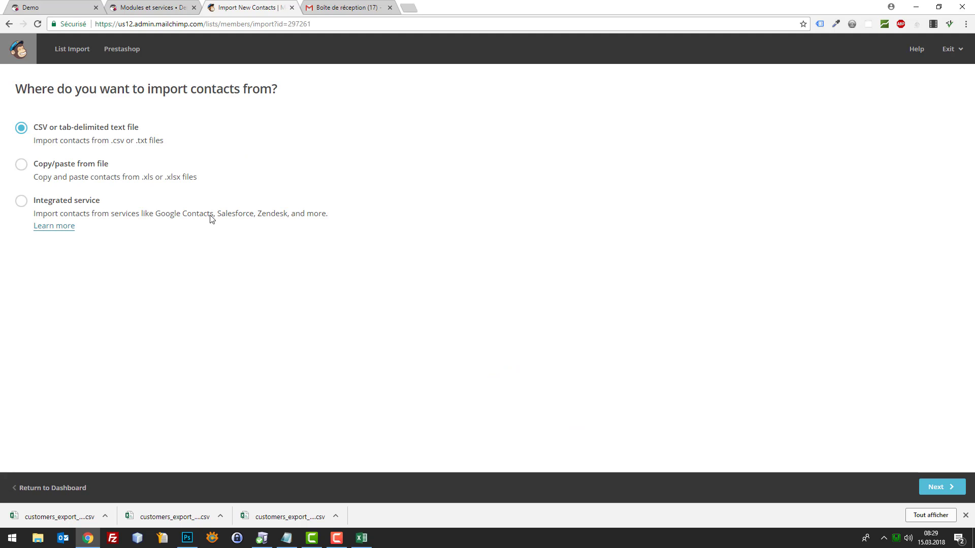
pyautogui.click(20, 165)
pyautogui.click(943, 489)
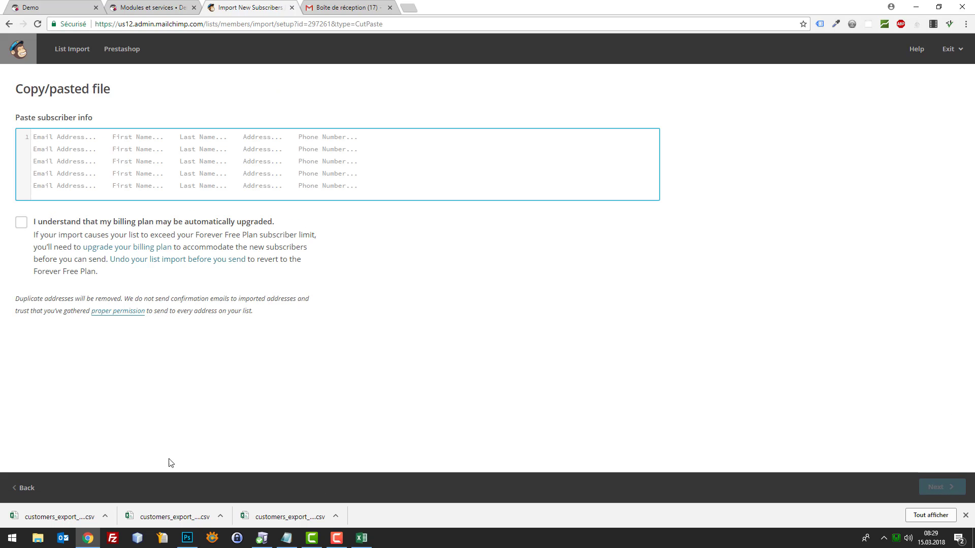
# Copy the three customer e-mail addresses in Excel cells F2:F4 into MailChimp's subscriber paste box
pyautogui.click(361, 538)
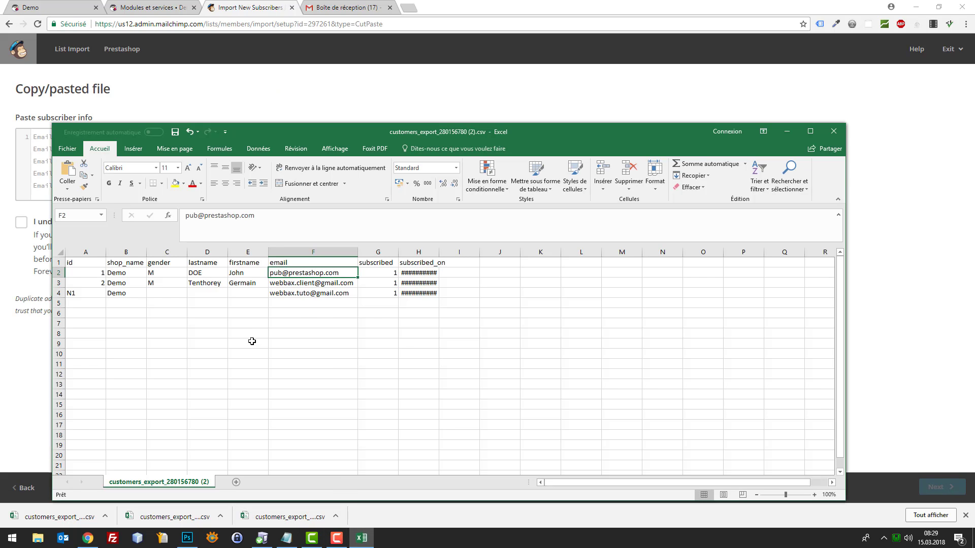
pyautogui.click(307, 283)
pyautogui.click(312, 274)
pyautogui.hotkey('shift', 'Down')
pyautogui.hotkey('shift', 'Down')
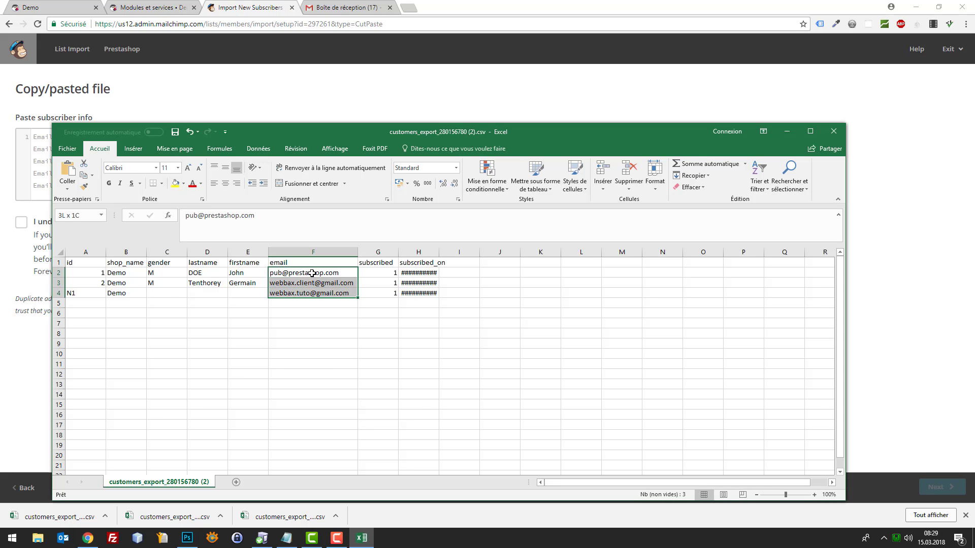
pyautogui.hotkey('ctrl', 'c')
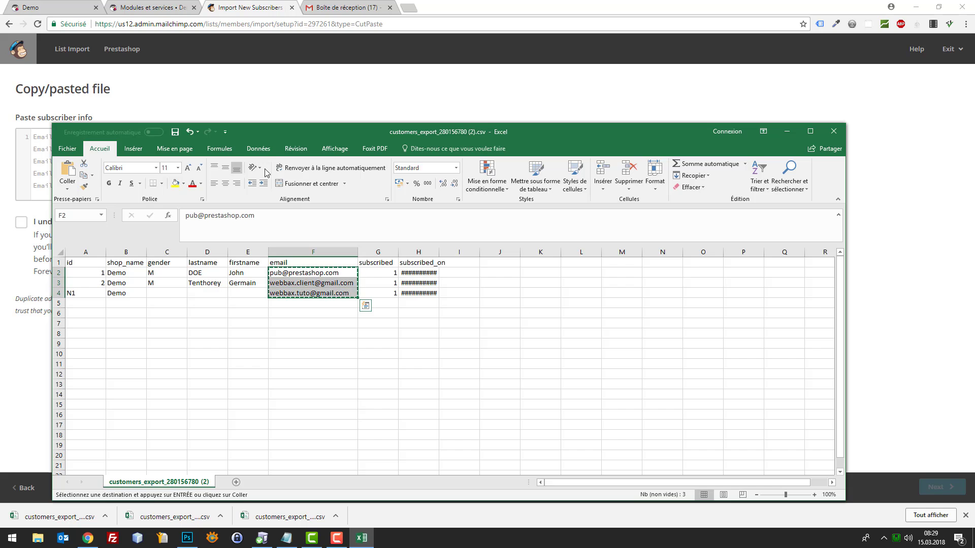
pyautogui.click(117, 161)
pyautogui.hotkey('ctrl', 'v')
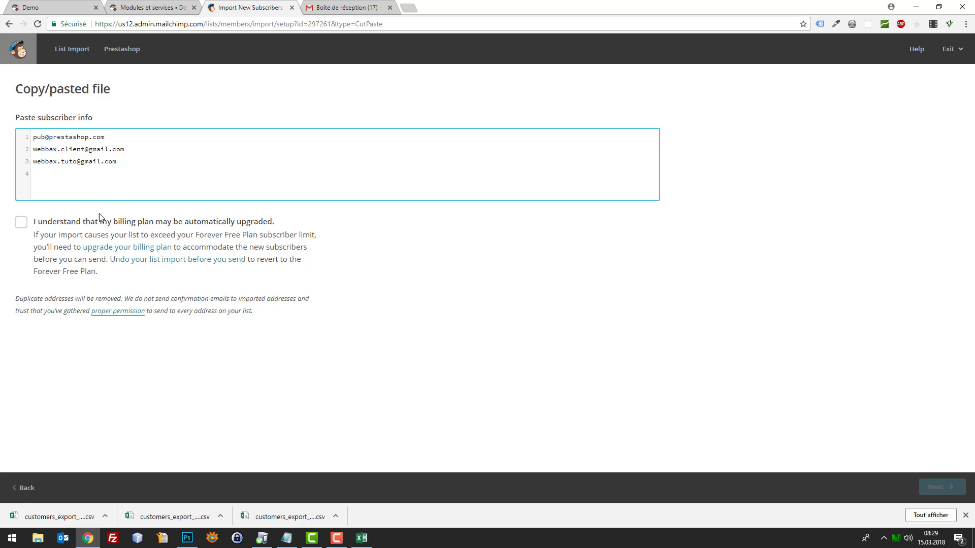
# Accept the billing-plan acknowledgement and confirm the import, adding 3 contacts to the Prestashop list
pyautogui.click(19, 224)
pyautogui.click(18, 225)
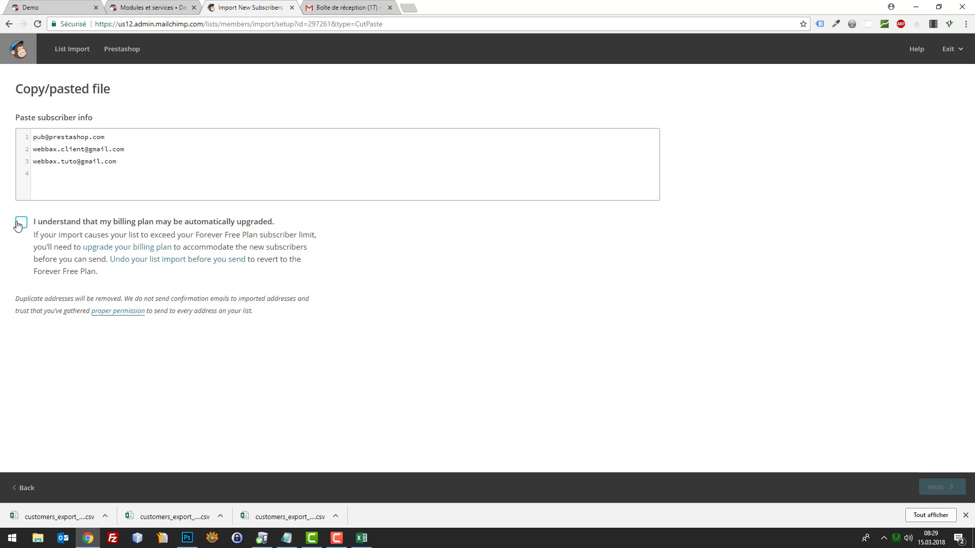
pyautogui.click(20, 224)
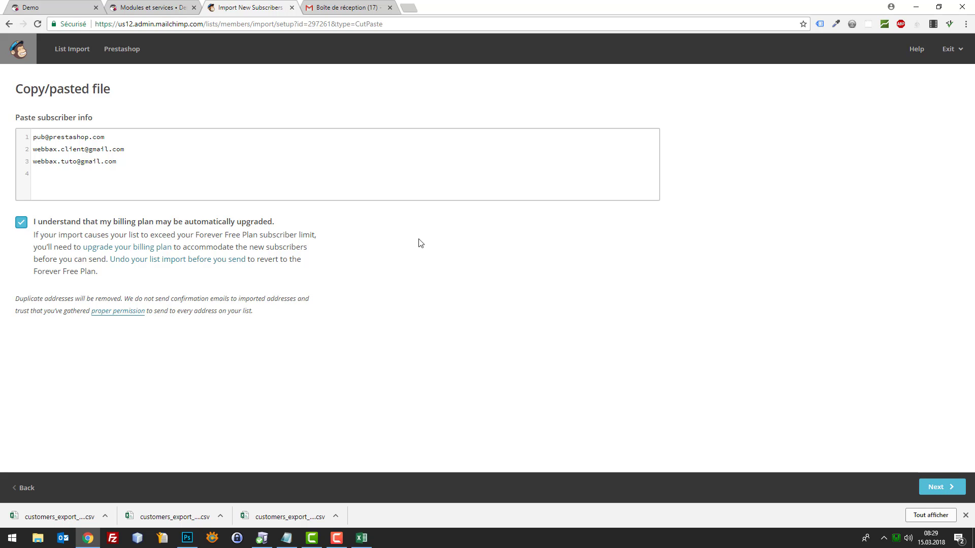
pyautogui.click(939, 488)
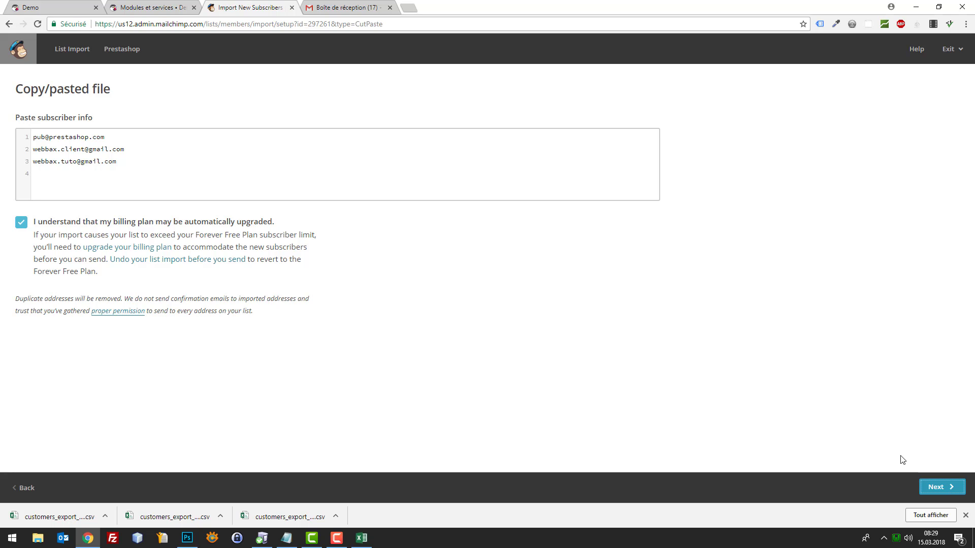
pyautogui.click(939, 486)
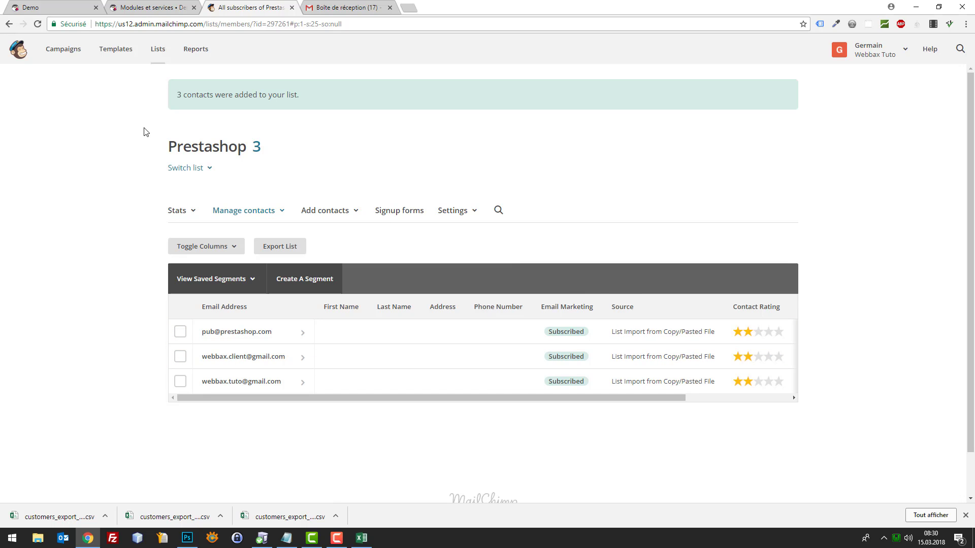
# From the Templates page, start a new template to reach the starting layouts
pyautogui.click(118, 50)
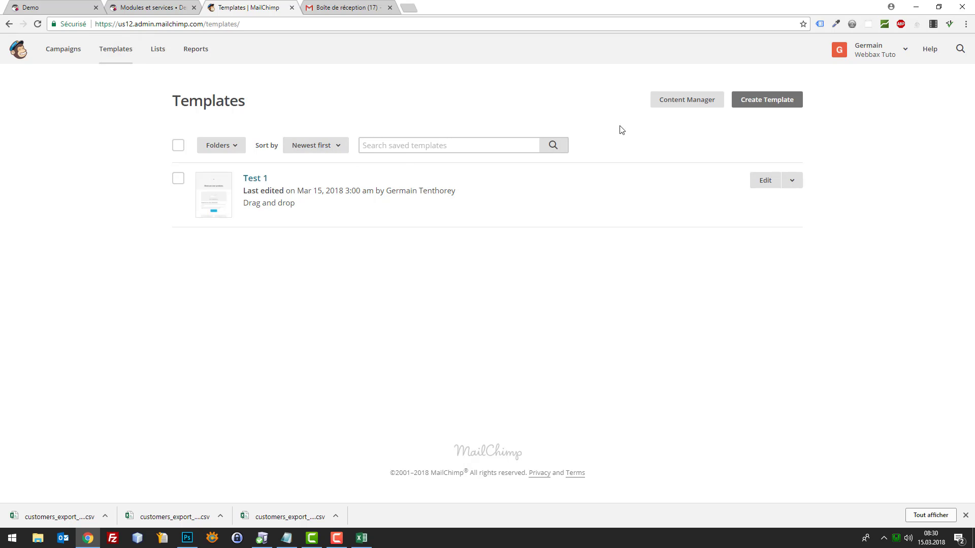
pyautogui.click(782, 101)
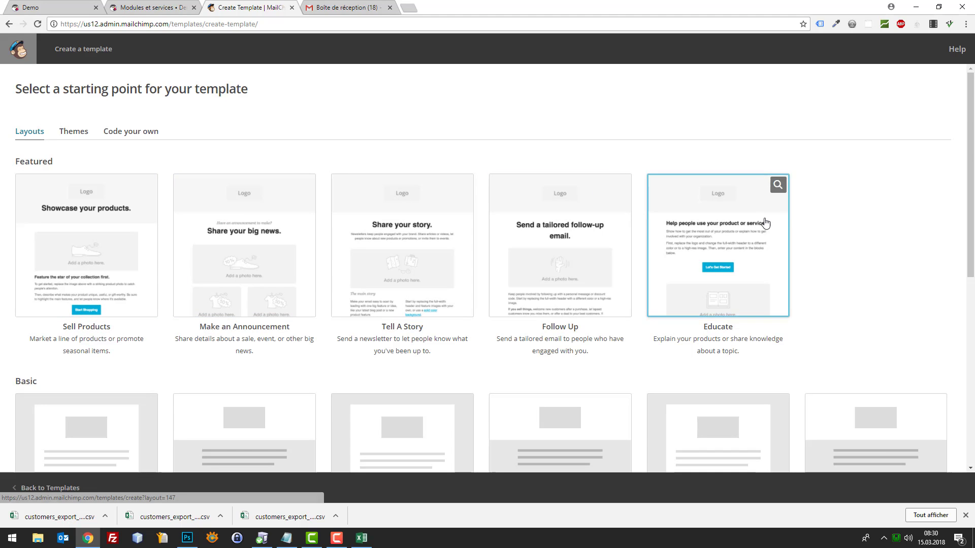
# Preview the Sell Products layout, then close the preview
pyautogui.scroll(-3, 764, 220)
pyautogui.scroll(3, 739, 220)
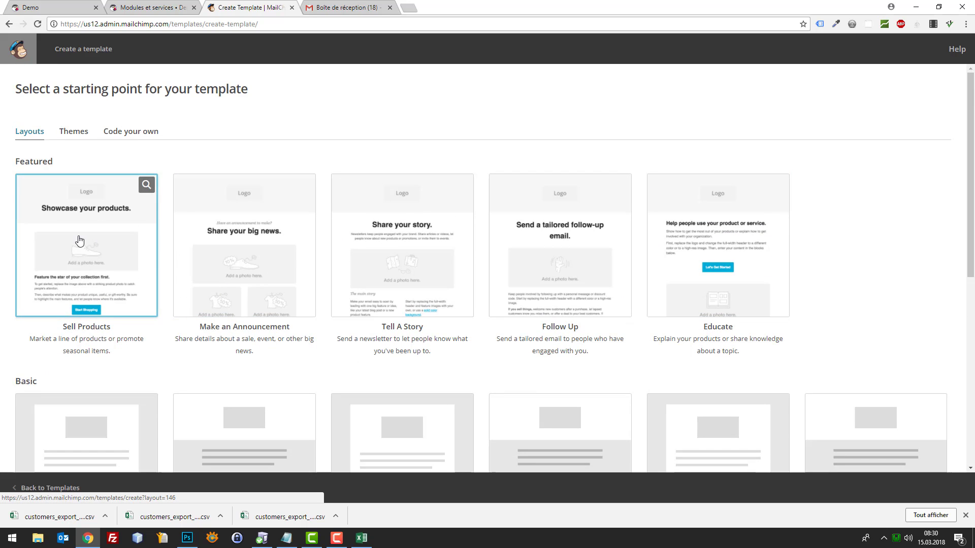
pyautogui.scroll(-4, 165, 263)
pyautogui.scroll(1, 117, 272)
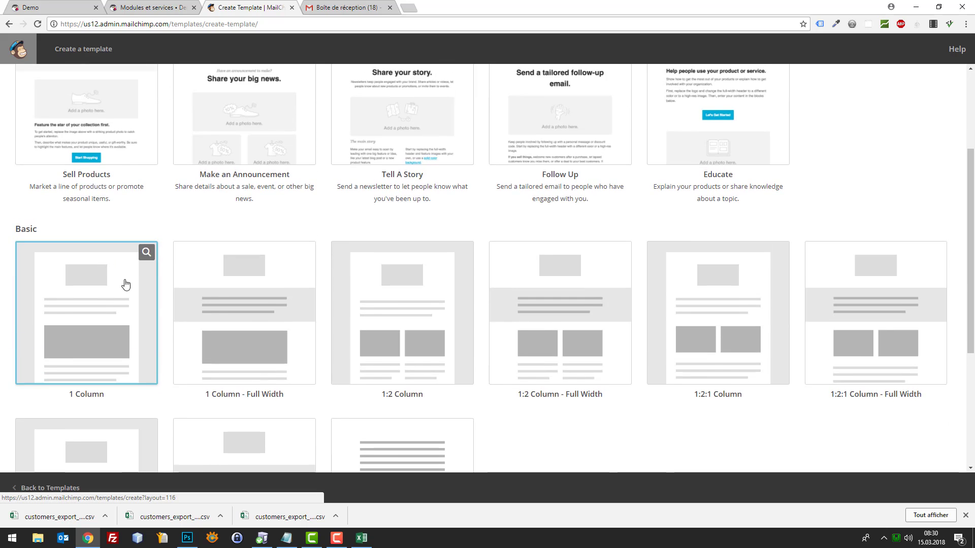
pyautogui.scroll(2, 152, 264)
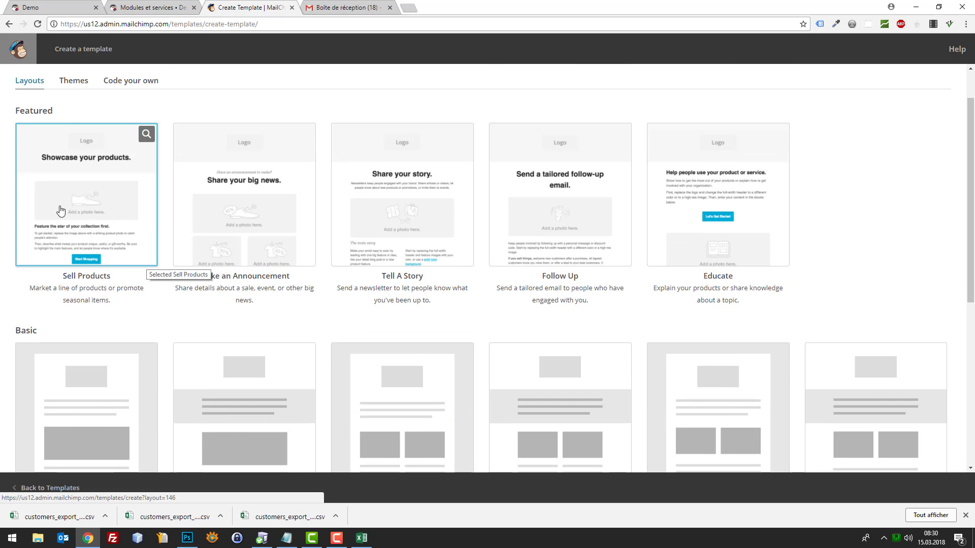
pyautogui.click(146, 134)
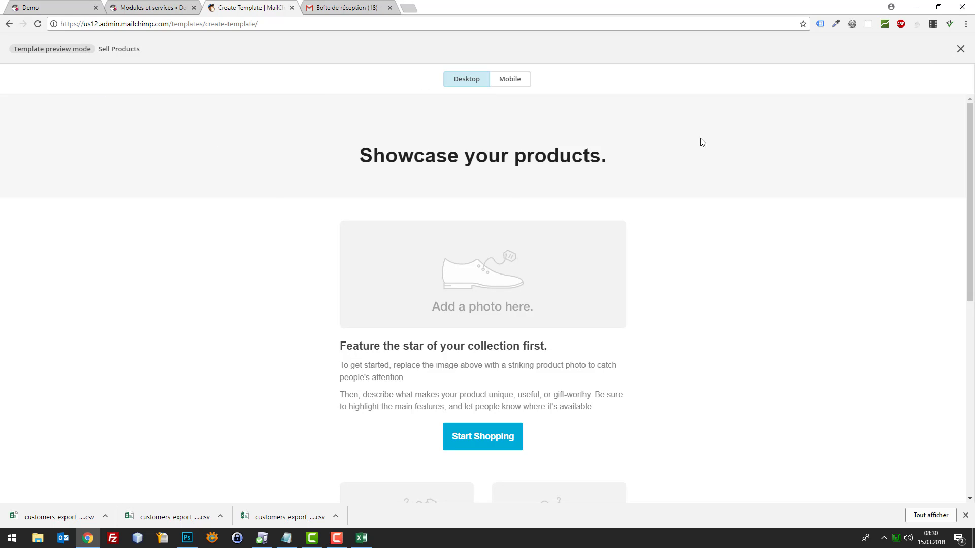
pyautogui.scroll(-3, 797, 185)
pyautogui.scroll(3, 825, 178)
pyautogui.click(960, 49)
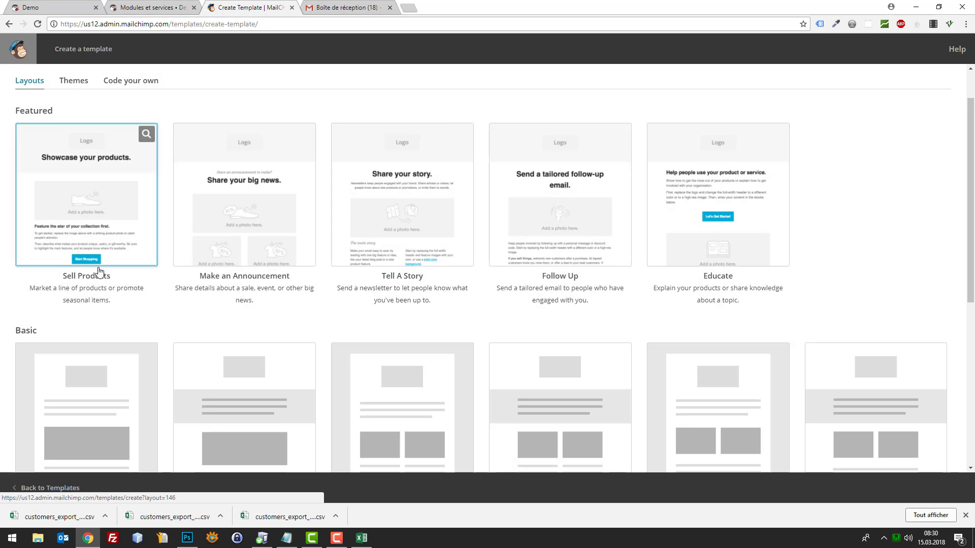
# Create a template from Sell Products and select the 'Showcase your products.' heading text for editing
pyautogui.click(105, 224)
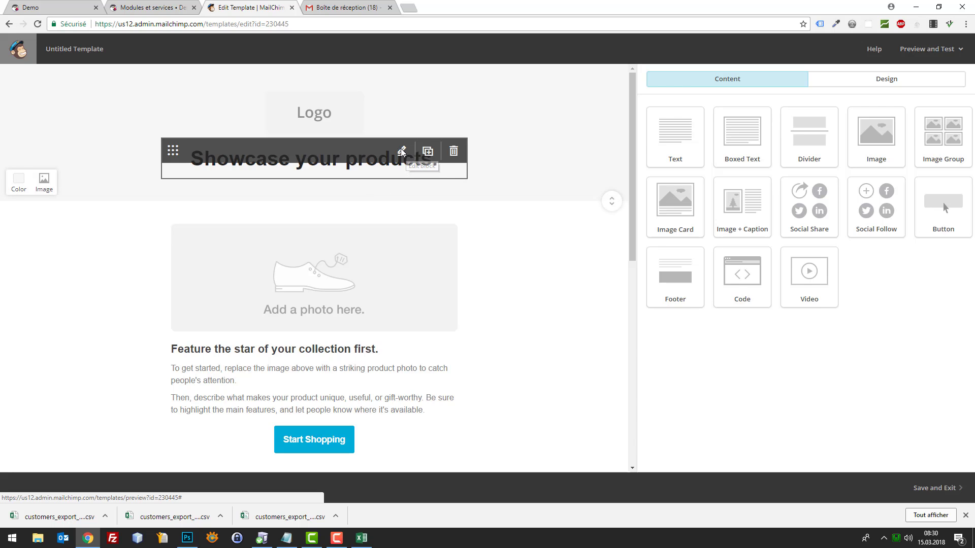
pyautogui.click(401, 152)
pyautogui.moveTo(873, 177); pyautogui.dragTo(593, 157)
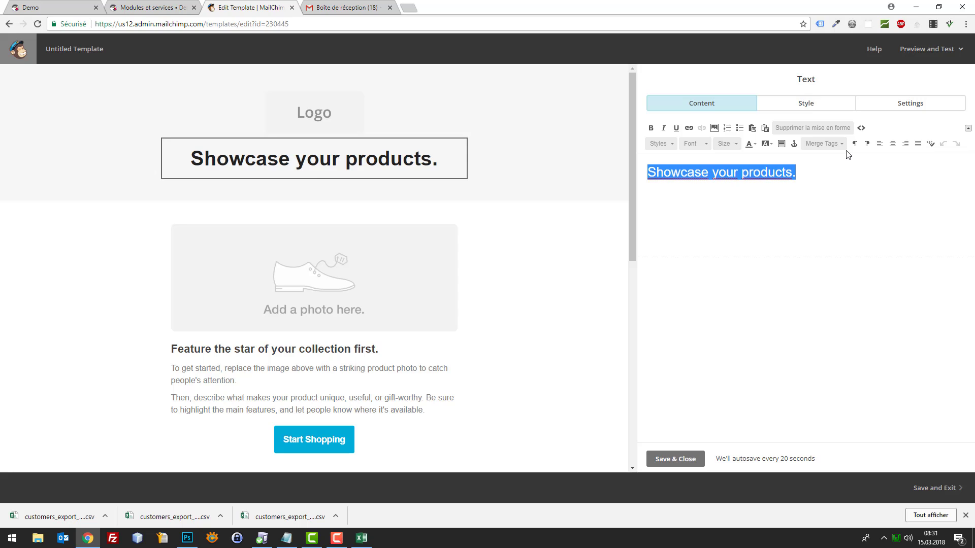
# Replace the selected heading text with 'Déstockage de fou !'
pyautogui.write('Déstockage')
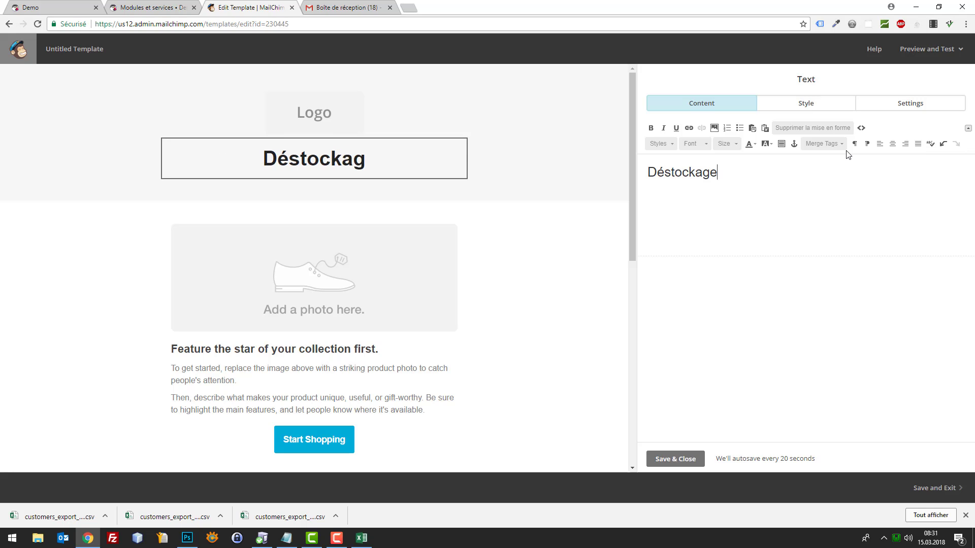
pyautogui.write(' de fou ')
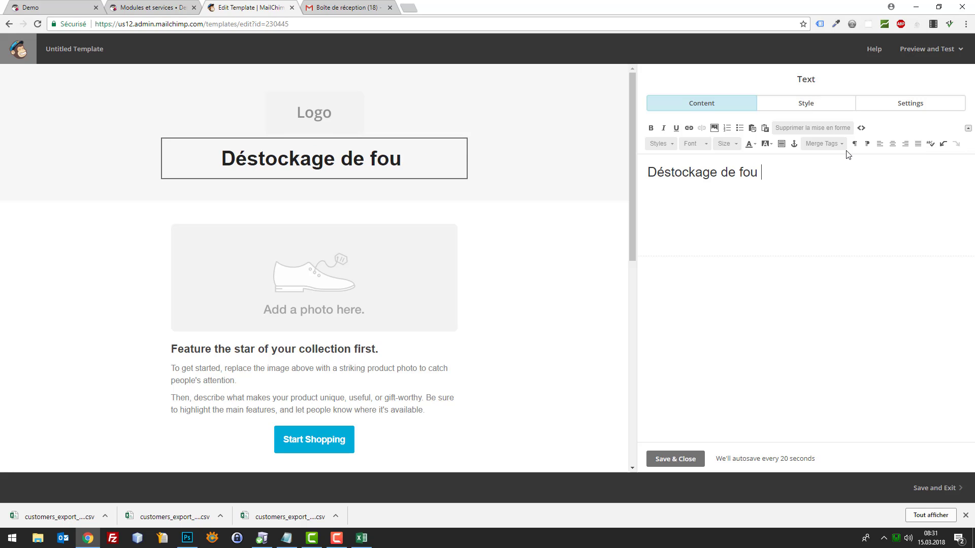
pyautogui.write('!')
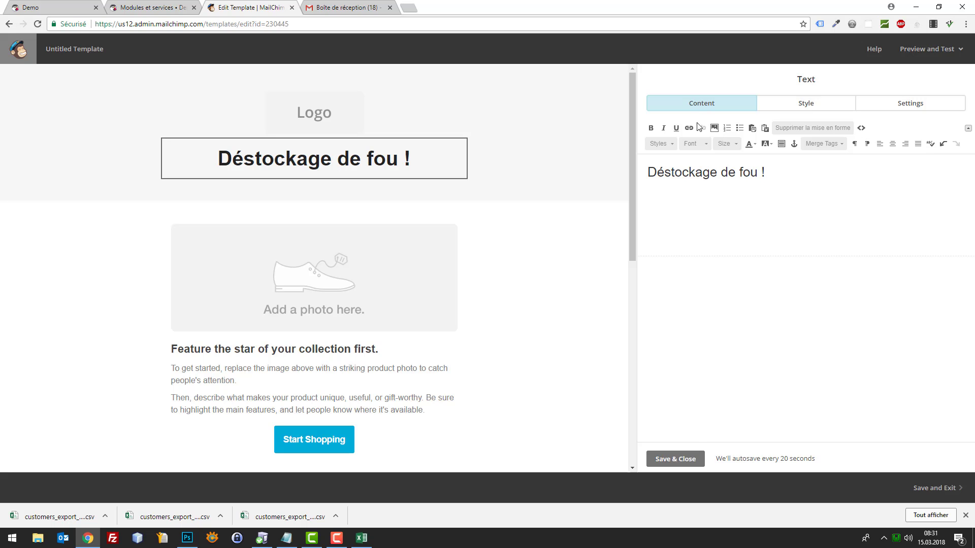
# Delete the duplicated feature text block and the two-column photo block, confirming each deletion
pyautogui.click(426, 348)
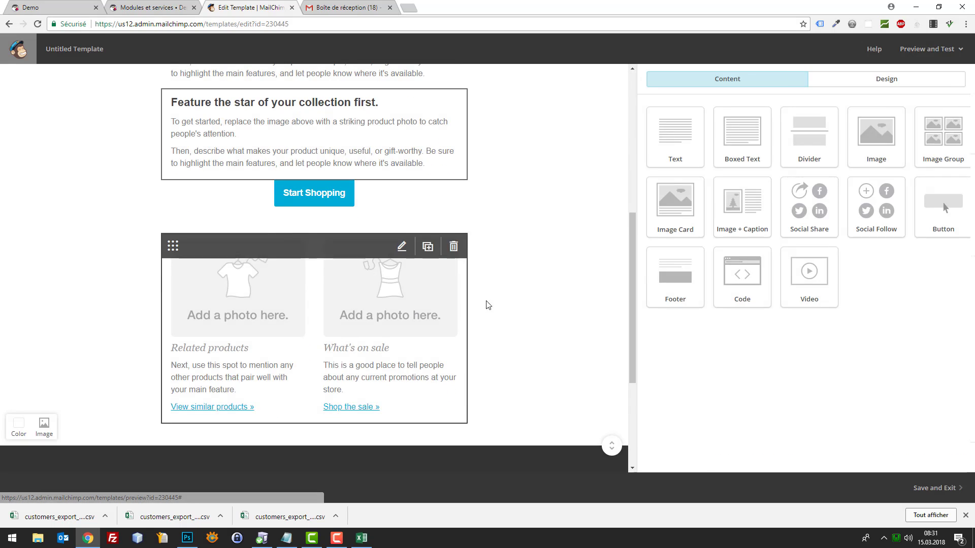
pyautogui.scroll(4, 532, 238)
pyautogui.scroll(-4, 406, 295)
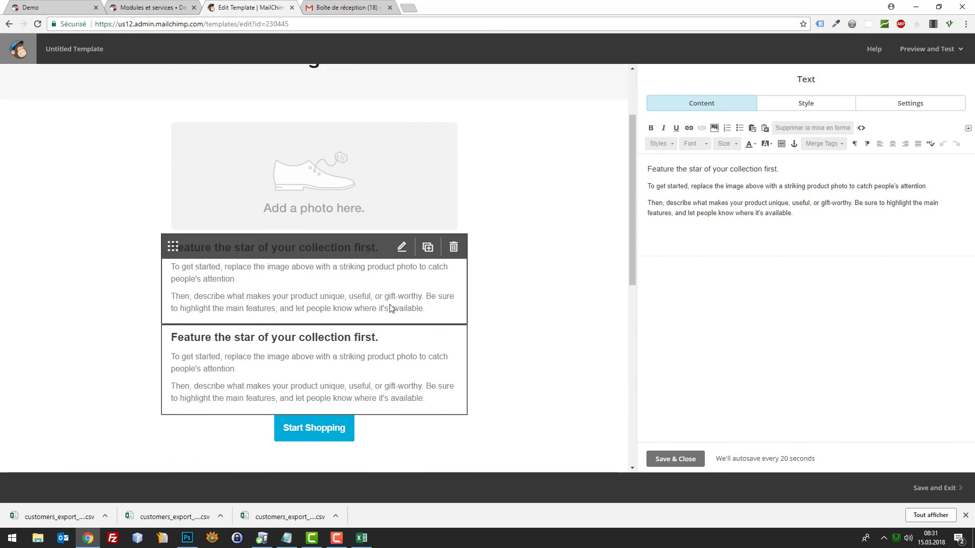
pyautogui.click(453, 247)
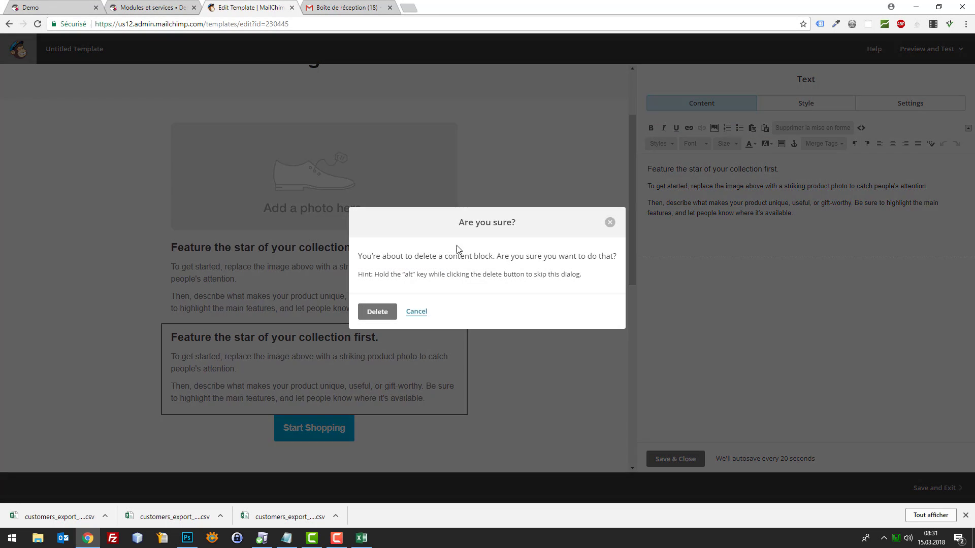
pyautogui.click(378, 312)
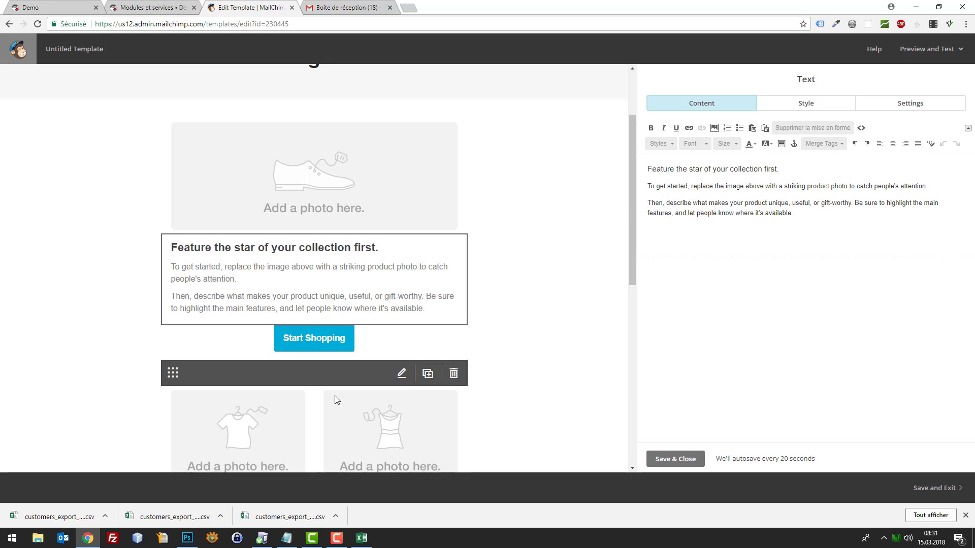
pyautogui.click(459, 394)
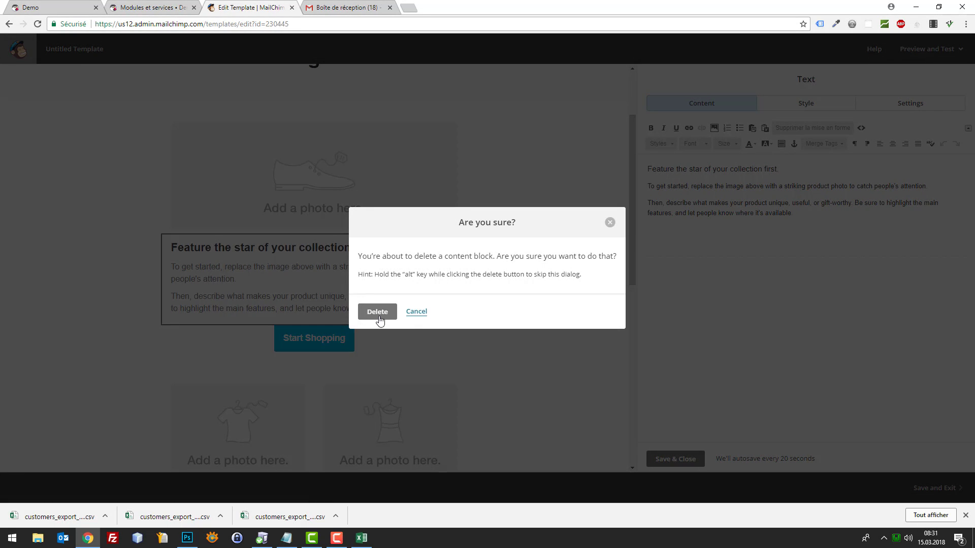
pyautogui.click(377, 311)
pyautogui.scroll(2, 527, 305)
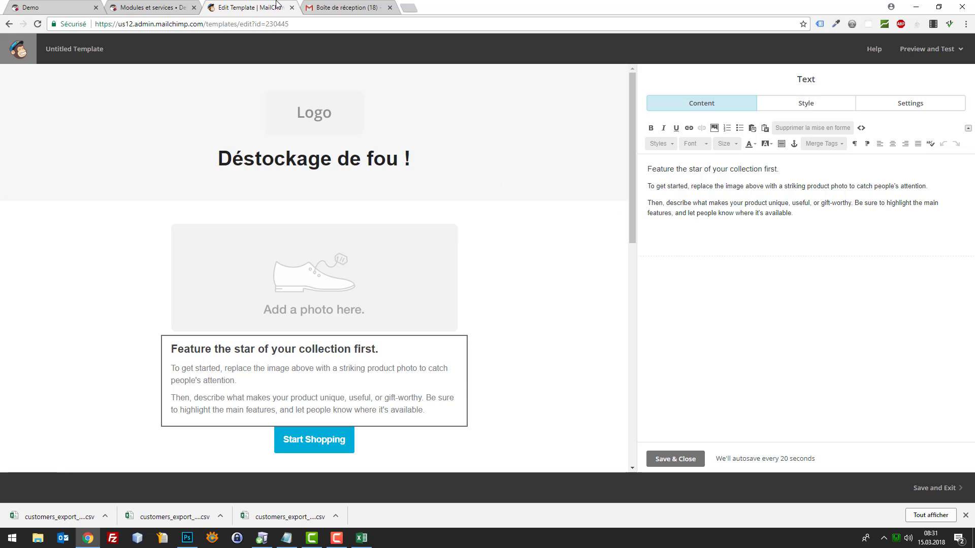
# Open webbax.ch in a new tab placed before the inbox tab
pyautogui.hotkey('ctrl', 't')
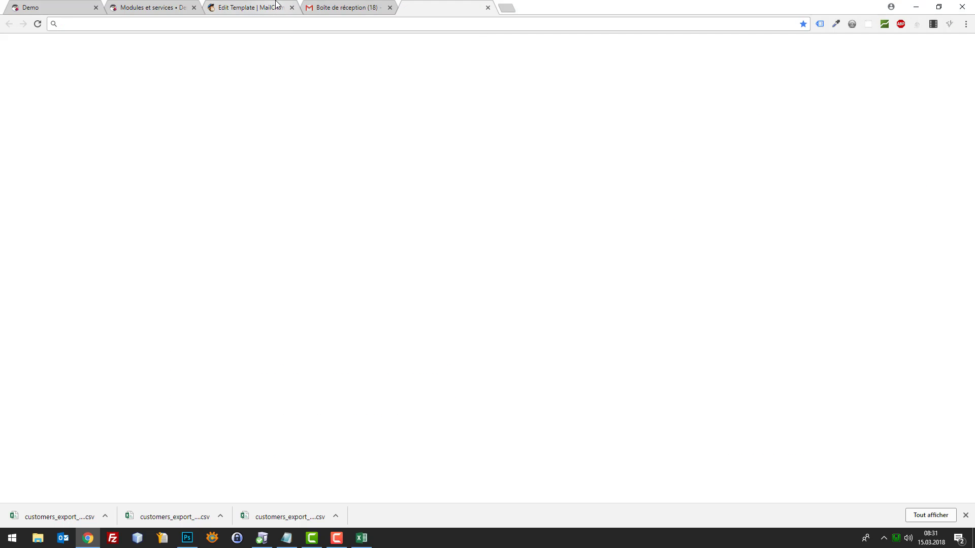
pyautogui.write('webbax')
pyautogui.press('Return')
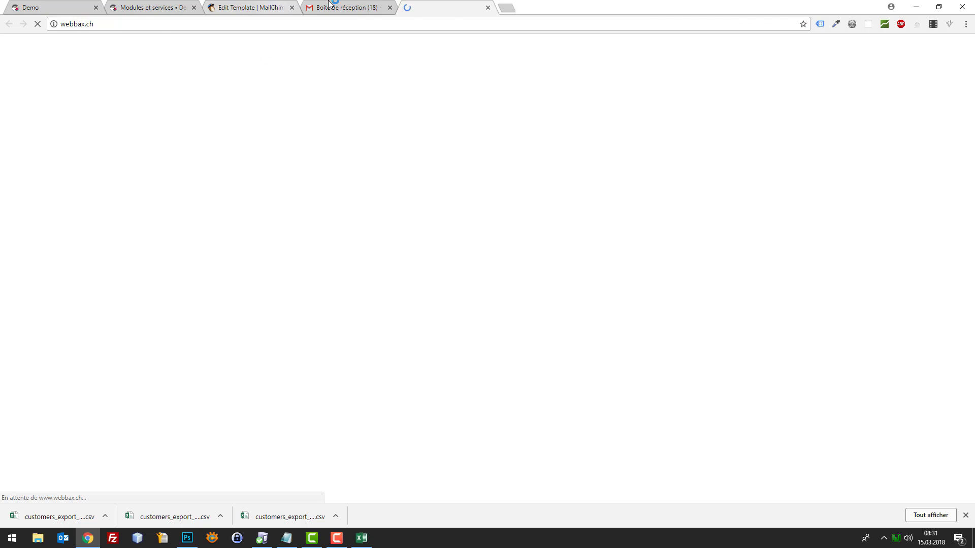
pyautogui.moveTo(459, 5); pyautogui.dragTo(383, 4)
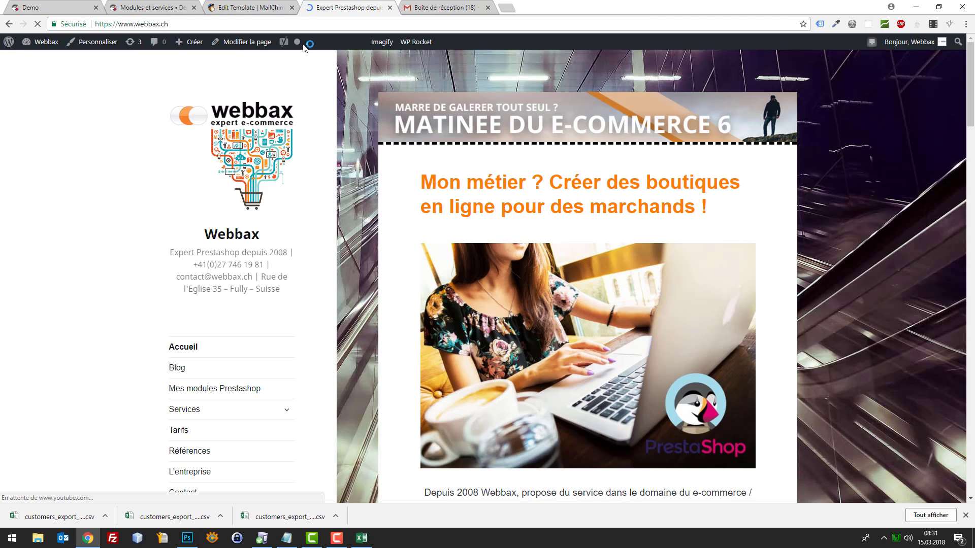
# Save the webbax logo image as cropped-webbax.png and return to the template tab
pyautogui.rightClick(255, 144)
pyautogui.click(328, 231)
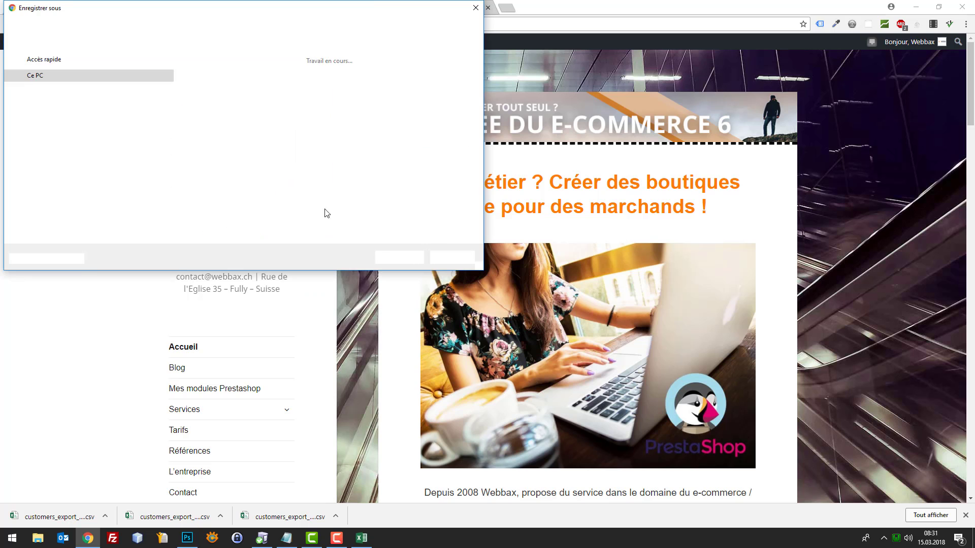
pyautogui.click(399, 257)
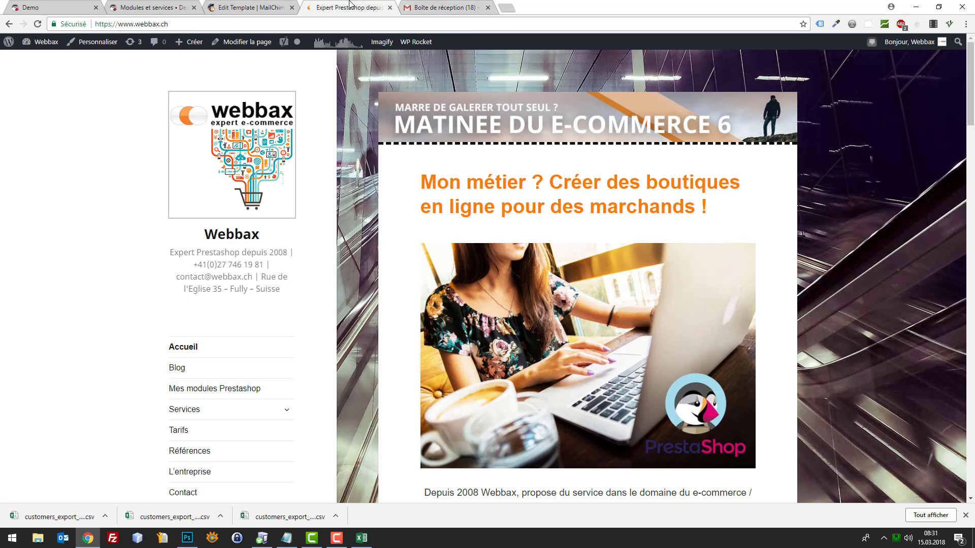
pyautogui.hotkey('ctrl', 'shift', 'Tab')
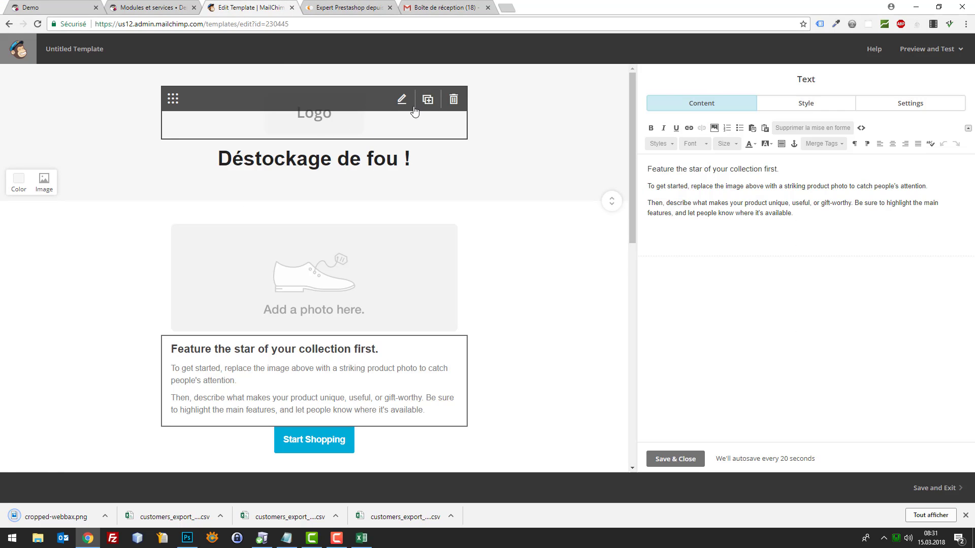
# Replace the logo placeholder with the uploaded cropped-webbax.png
pyautogui.click(402, 101)
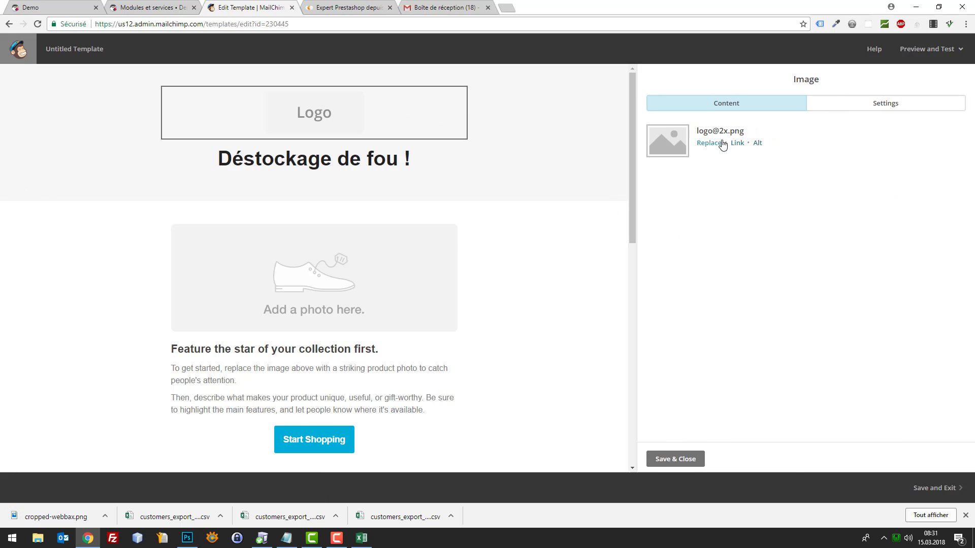
pyautogui.click(714, 144)
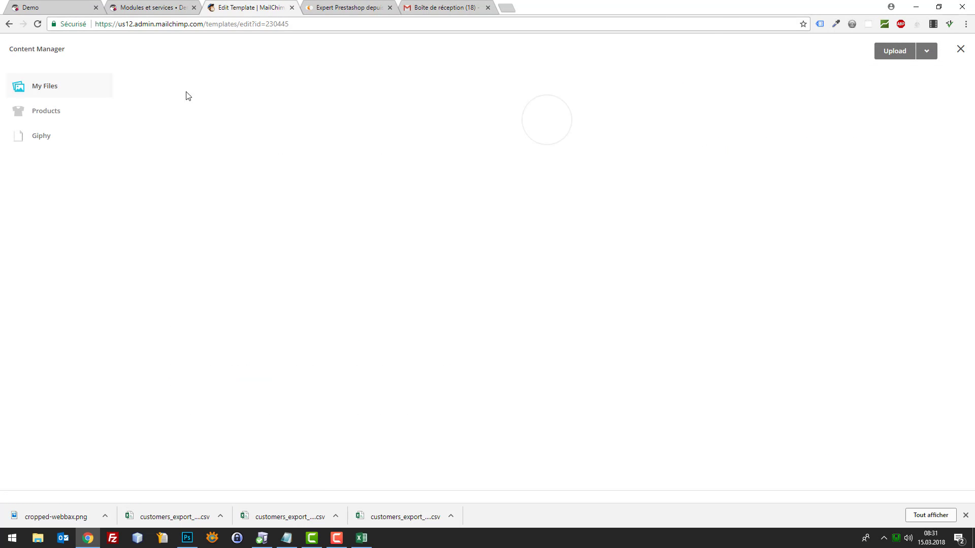
pyautogui.click(896, 51)
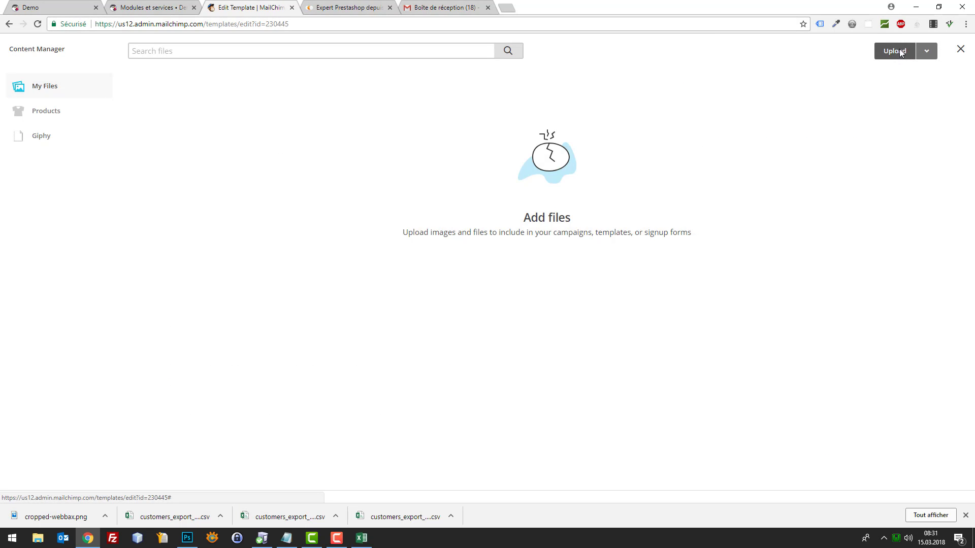
pyautogui.doubleClick(218, 98)
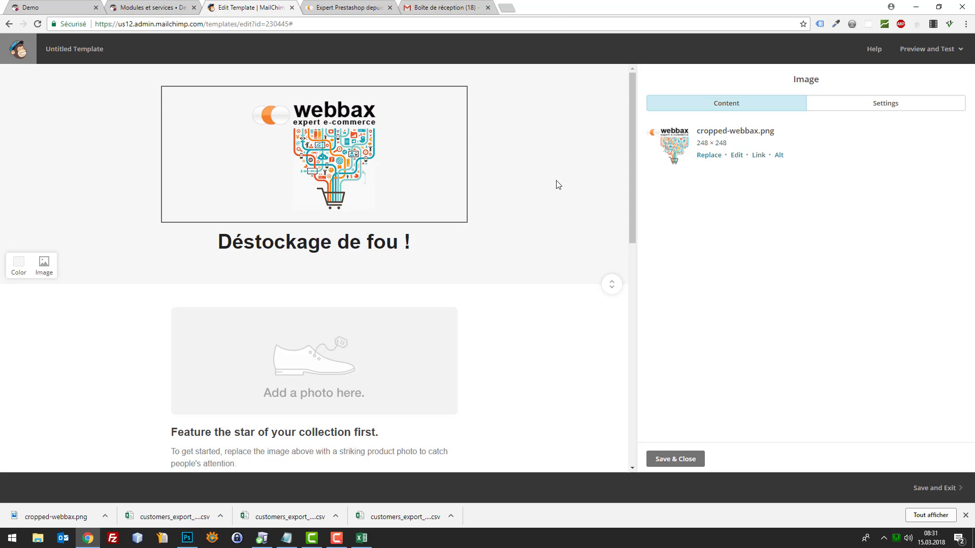
# Open the product photo placeholder block in the Image editor
pyautogui.scroll(-2, 534, 323)
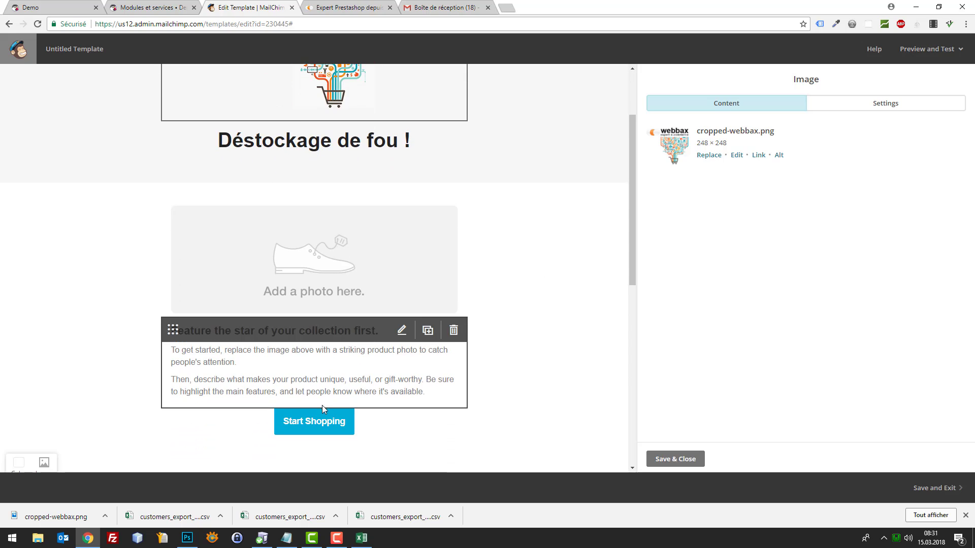
pyautogui.click(401, 420)
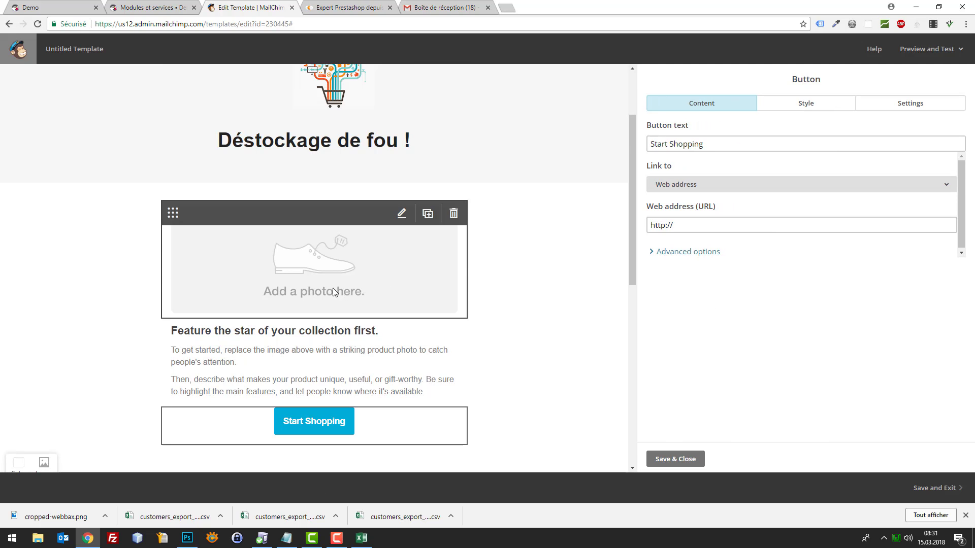
pyautogui.click(349, 270)
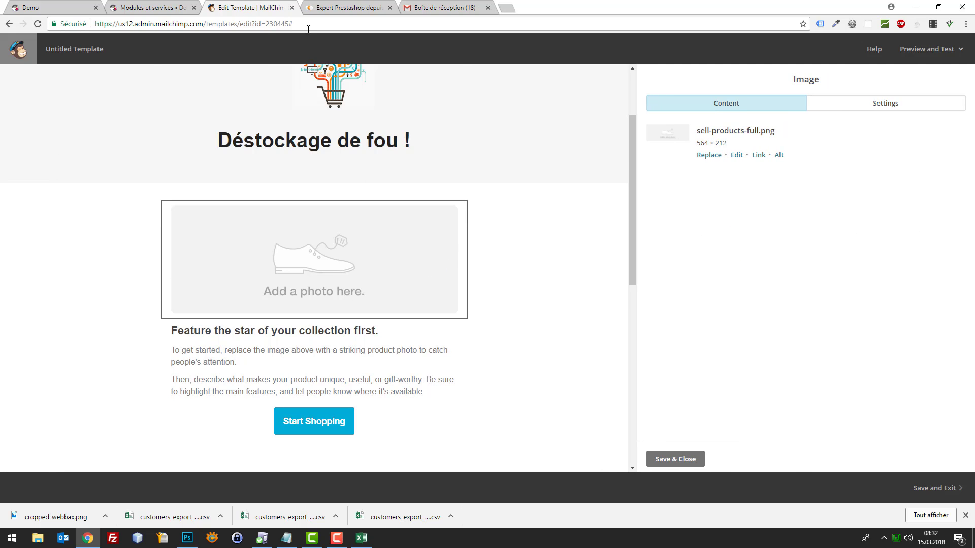
pyautogui.scroll(2, 432, 152)
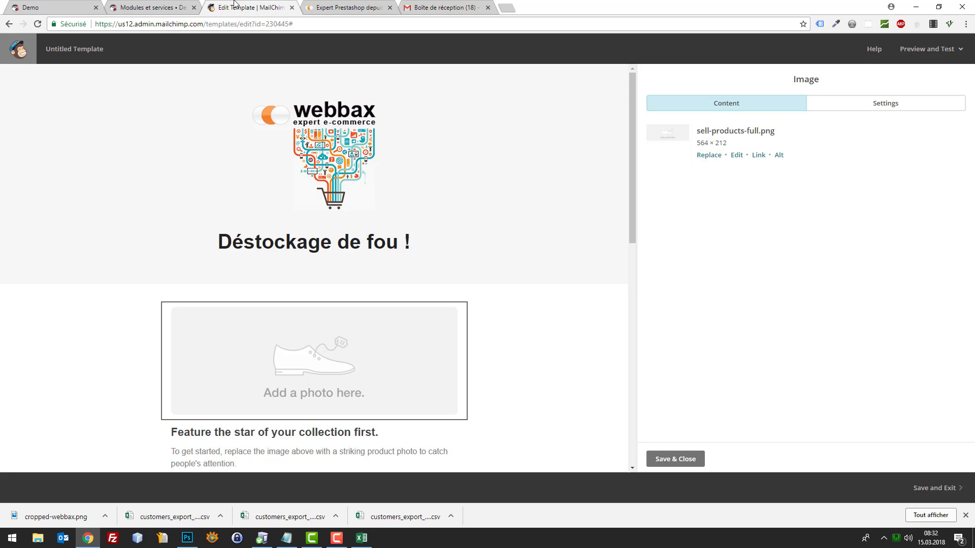
# Search Google Images for 'batte de baseball' in a new tab
pyautogui.hotkey('ctrl', 't')
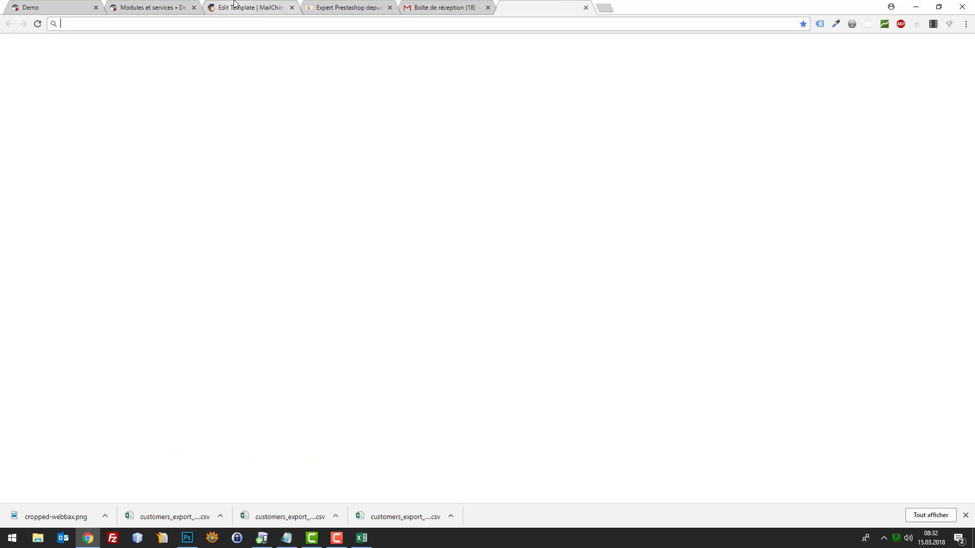
pyautogui.write('batte de base')
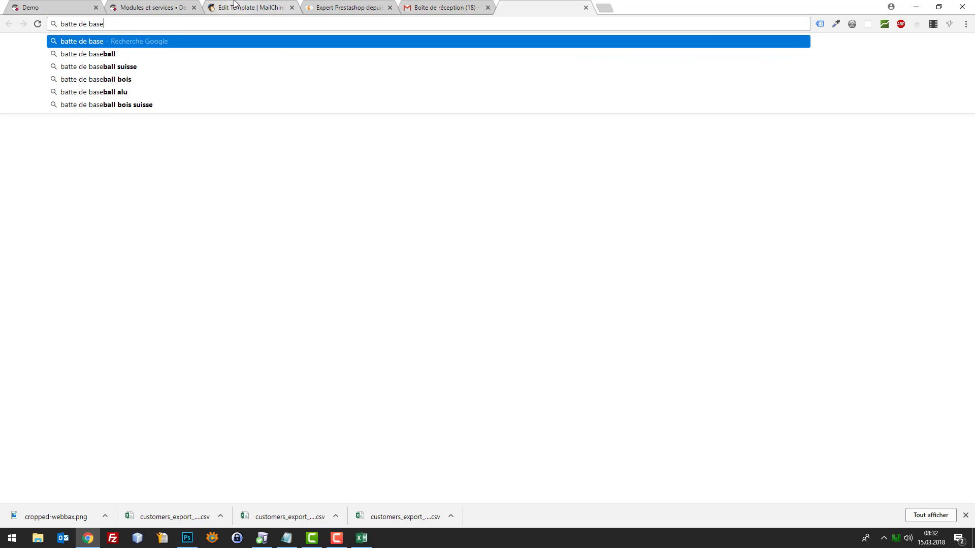
pyautogui.press('Down')
pyautogui.press('Return')
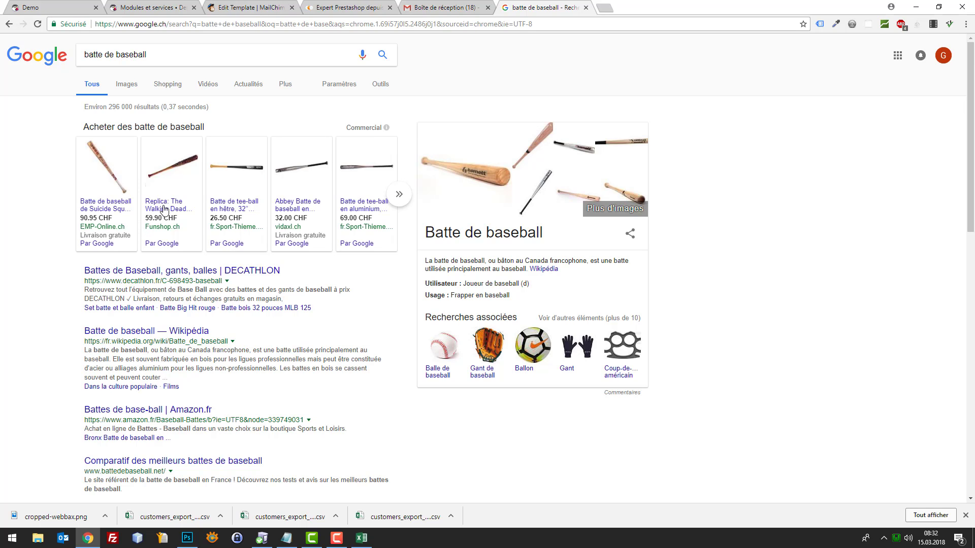
pyautogui.click(120, 87)
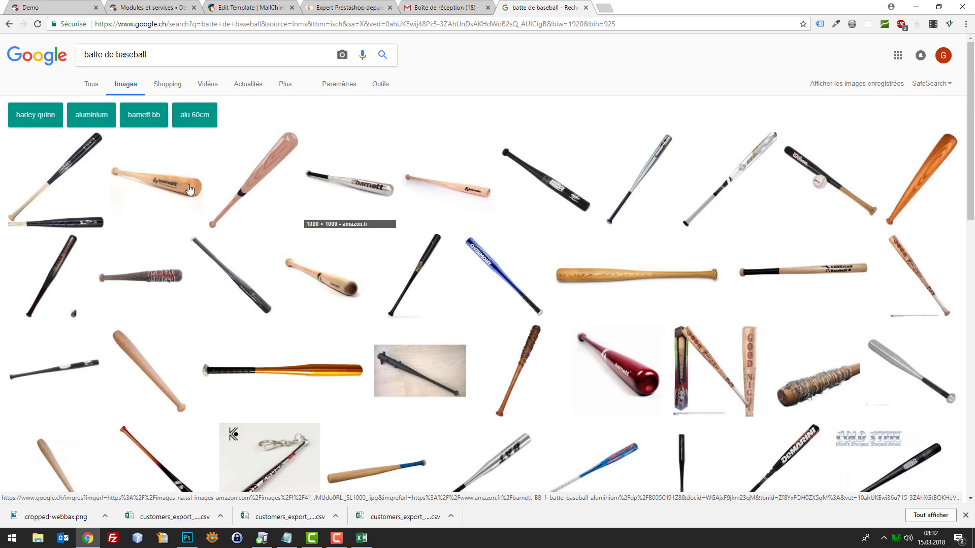
# Save the barnett wooden bat image as batte.jpg and return to the MailChimp template
pyautogui.click(171, 188)
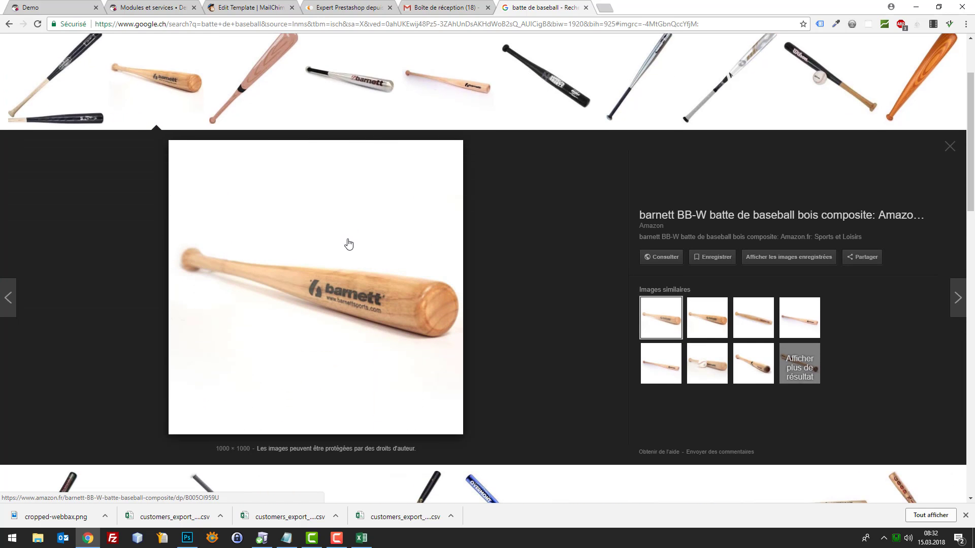
pyautogui.rightClick(355, 237)
pyautogui.click(436, 327)
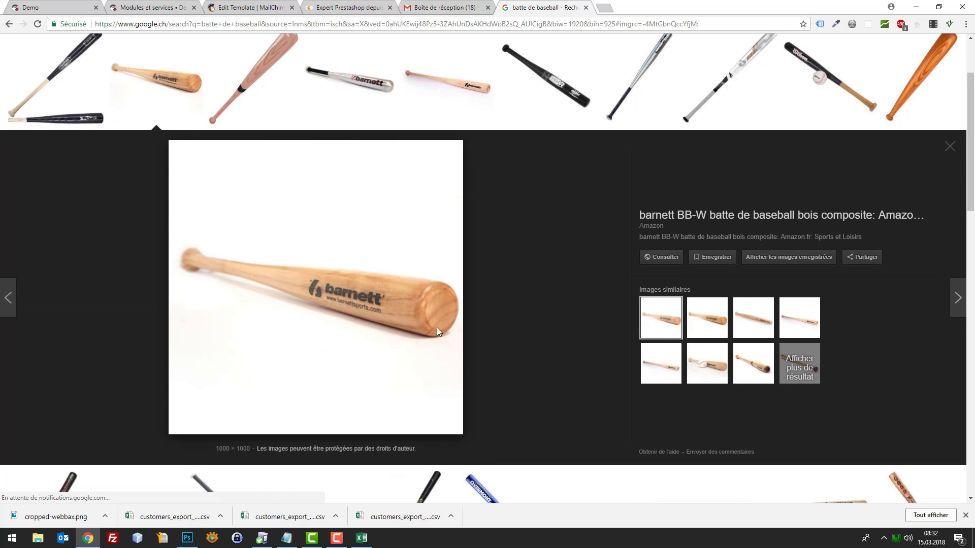
pyautogui.moveTo(138, 225); pyautogui.dragTo(36, 205)
pyautogui.write('batte_.jpg')
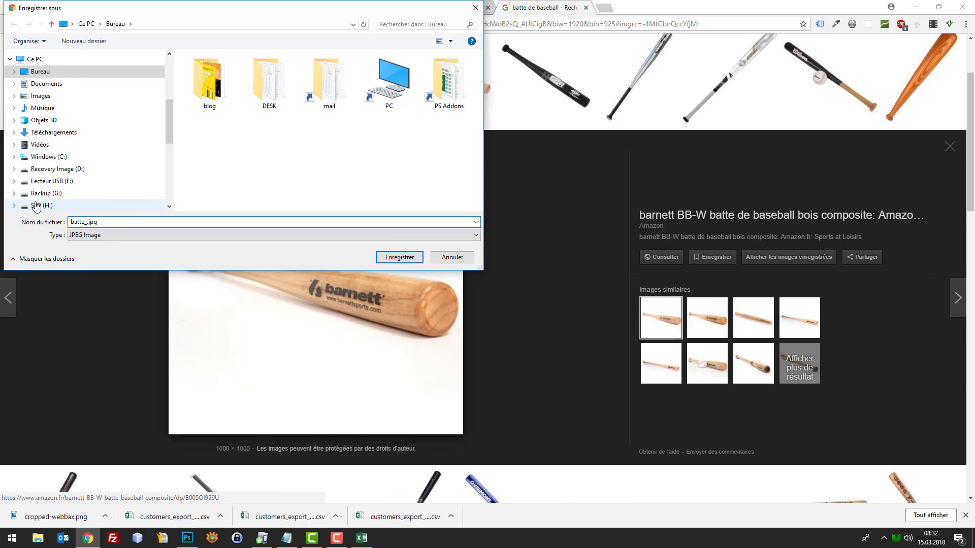
pyautogui.write('e')
pyautogui.press('Return')
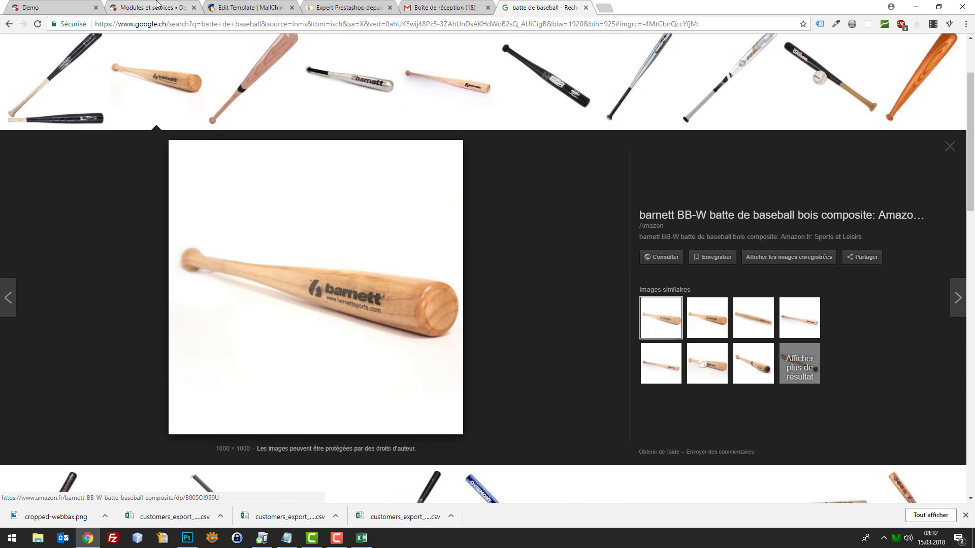
pyautogui.click(153, 7)
pyautogui.click(249, 7)
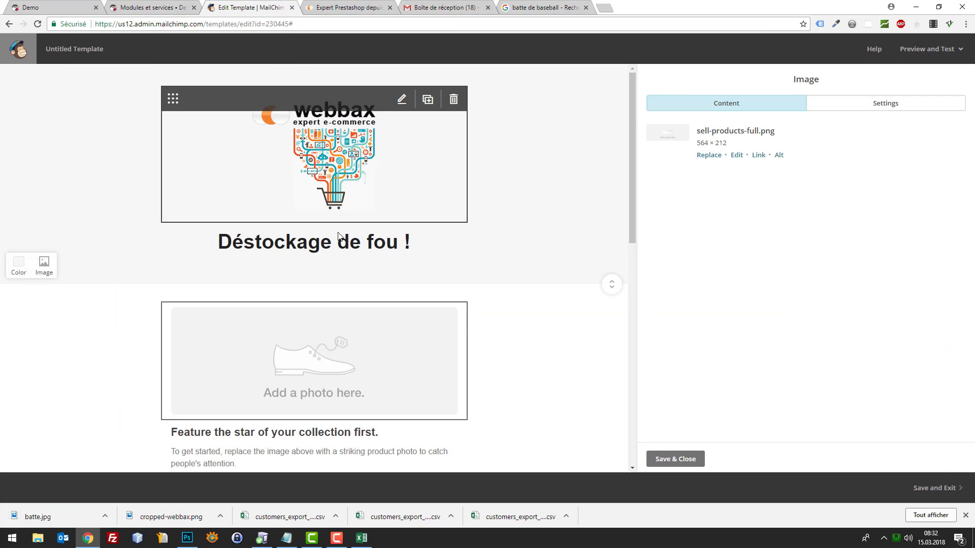
# Replace the shoe placeholder image with the uploaded batte.jpg
pyautogui.moveTo(401, 330)
pyautogui.click(712, 157)
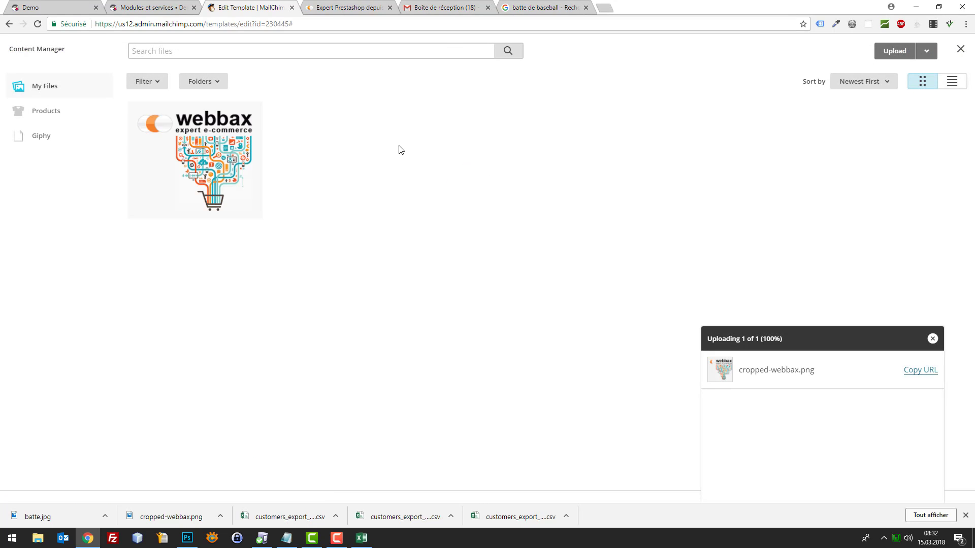
pyautogui.click(219, 118)
pyautogui.moveTo(406, 333)
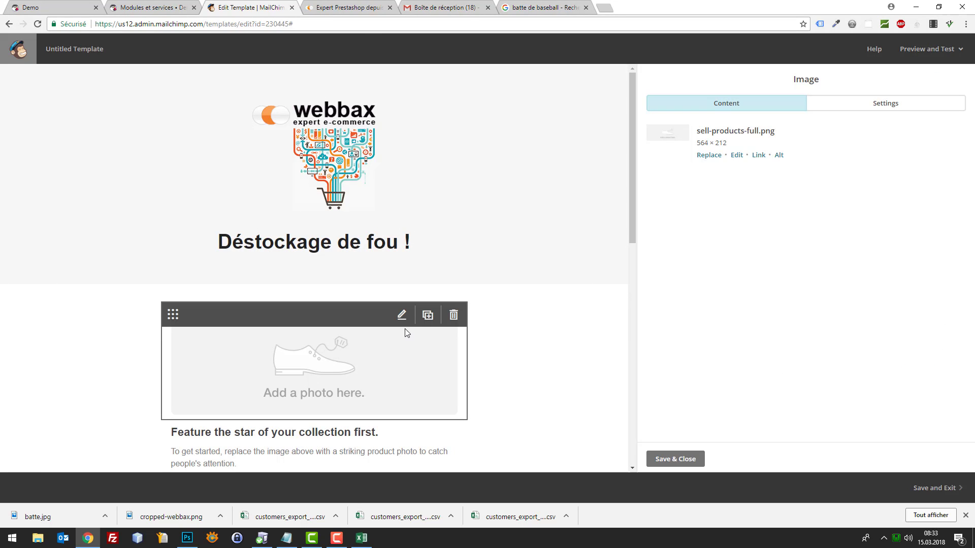
pyautogui.click(416, 226)
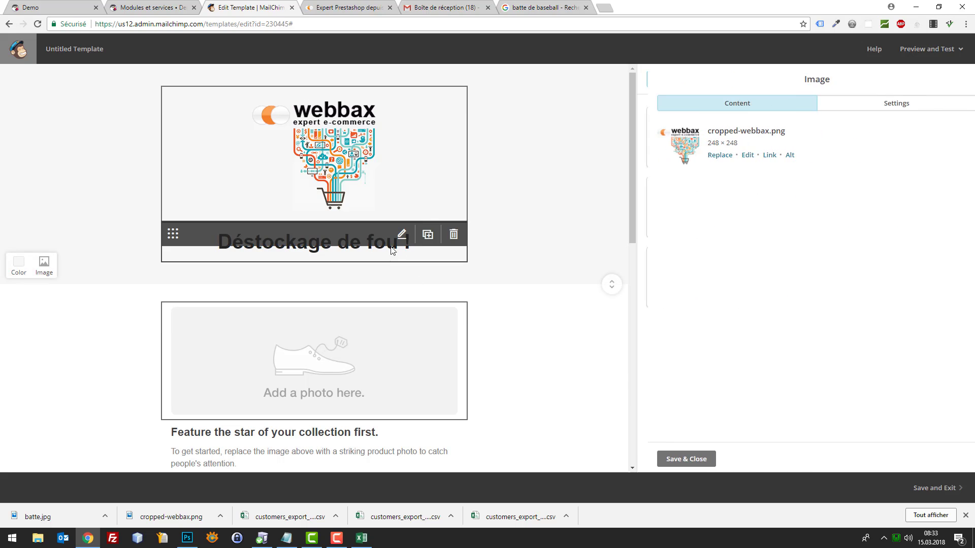
pyautogui.click(415, 336)
pyautogui.click(713, 156)
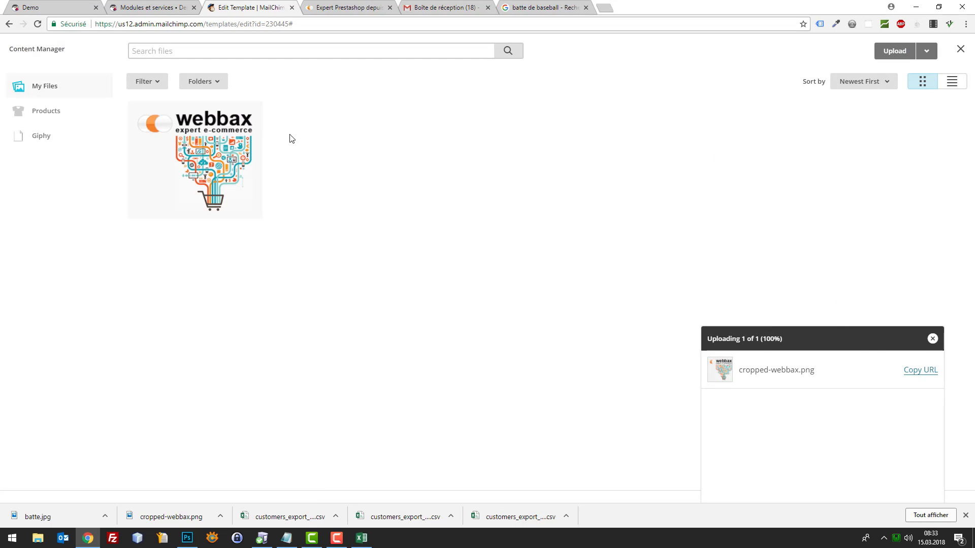
pyautogui.click(891, 55)
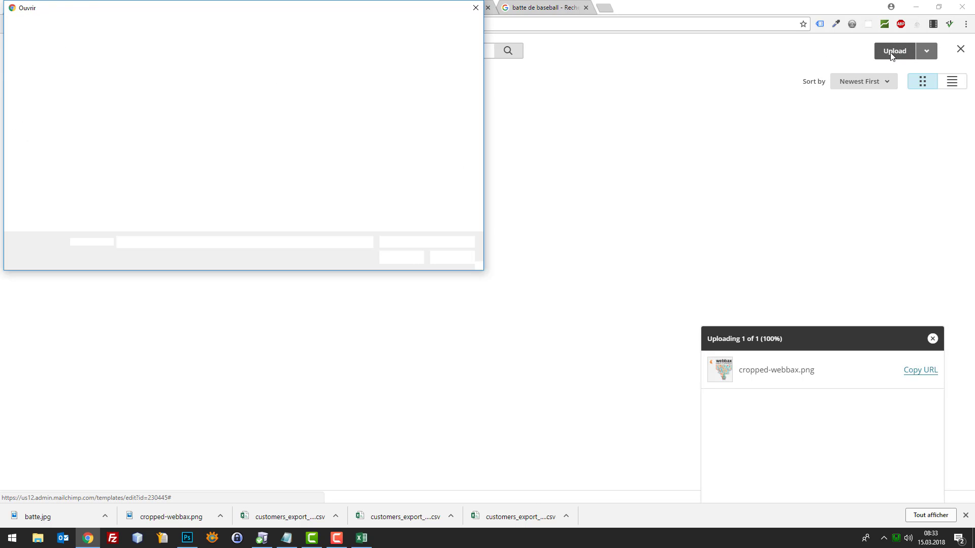
pyautogui.doubleClick(231, 84)
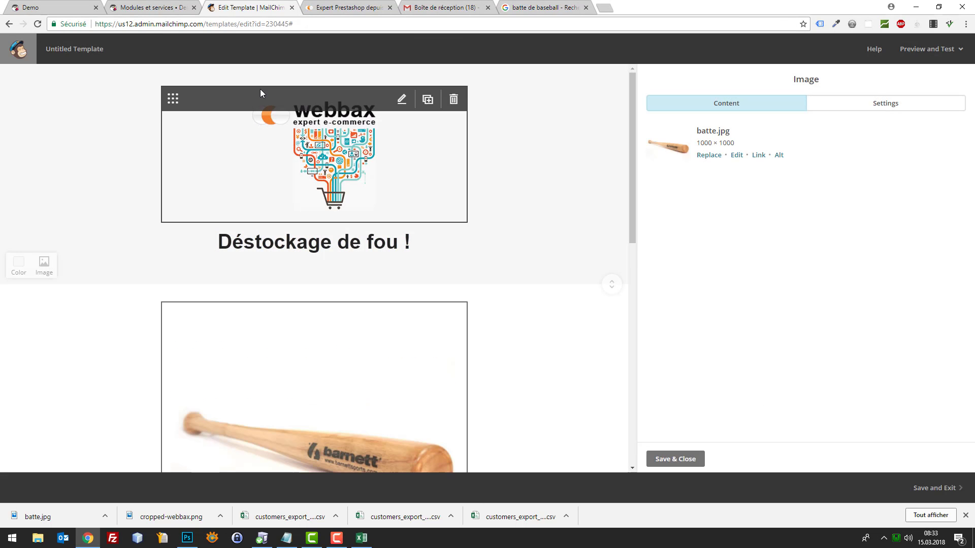
# Review the template with the new bat photo, then switch to Photoshop
pyautogui.scroll(-5, 551, 335)
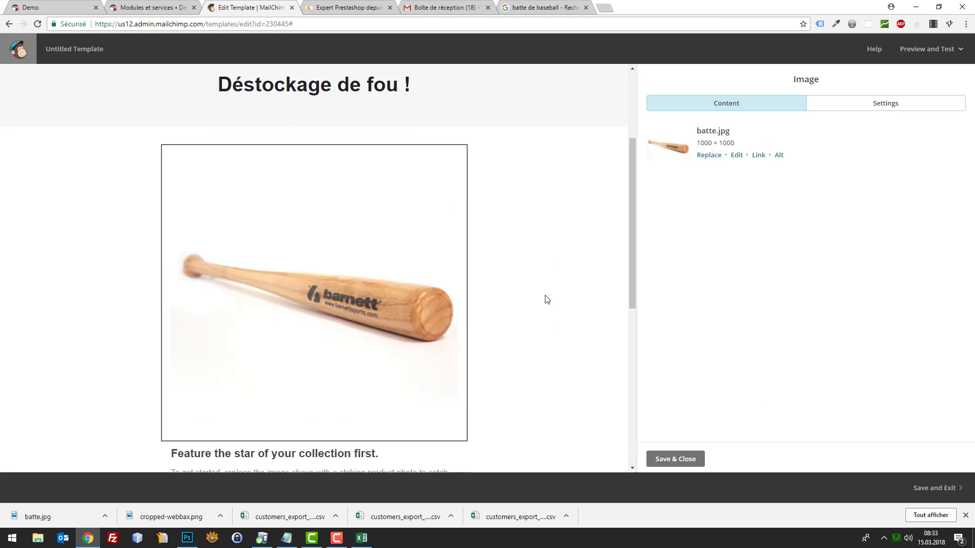
pyautogui.scroll(2, 546, 298)
pyautogui.scroll(2, 543, 264)
pyautogui.scroll(-4, 516, 261)
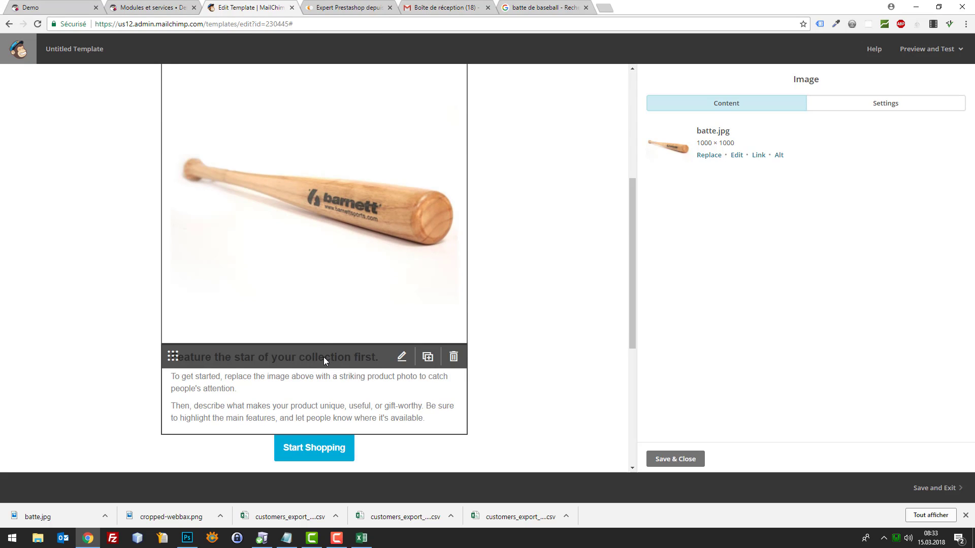
pyautogui.scroll(-1, 324, 357)
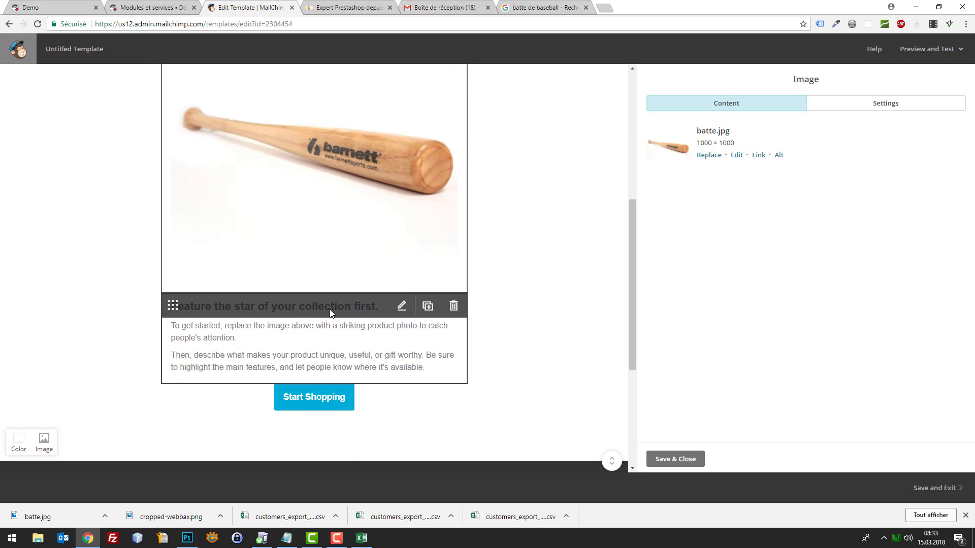
pyautogui.scroll(1, 331, 325)
pyautogui.scroll(2, 391, 284)
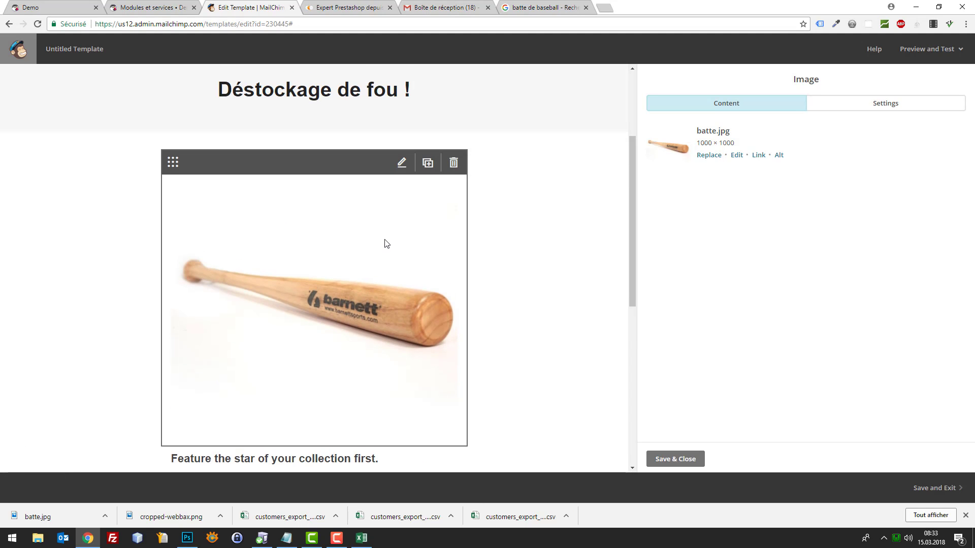
pyautogui.scroll(-1, 373, 249)
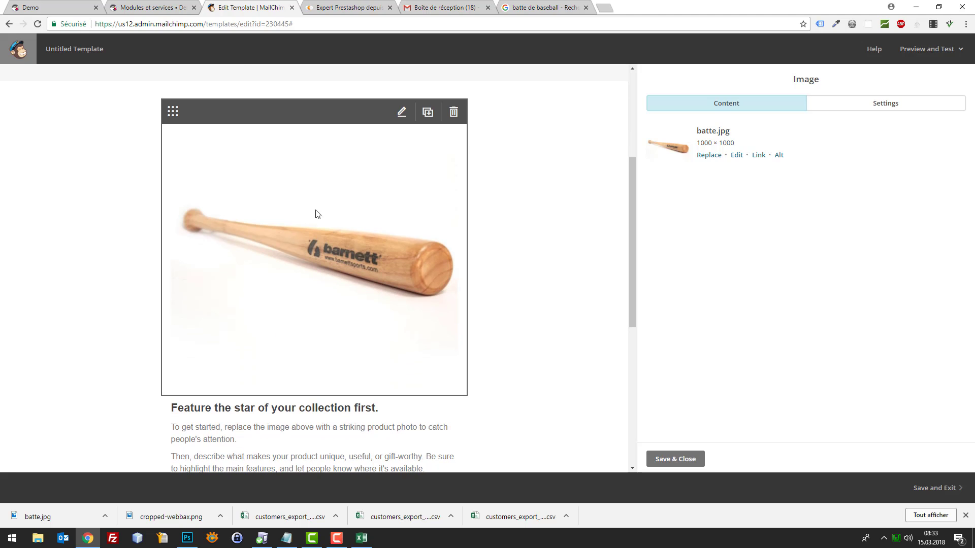
pyautogui.scroll(-1, 291, 375)
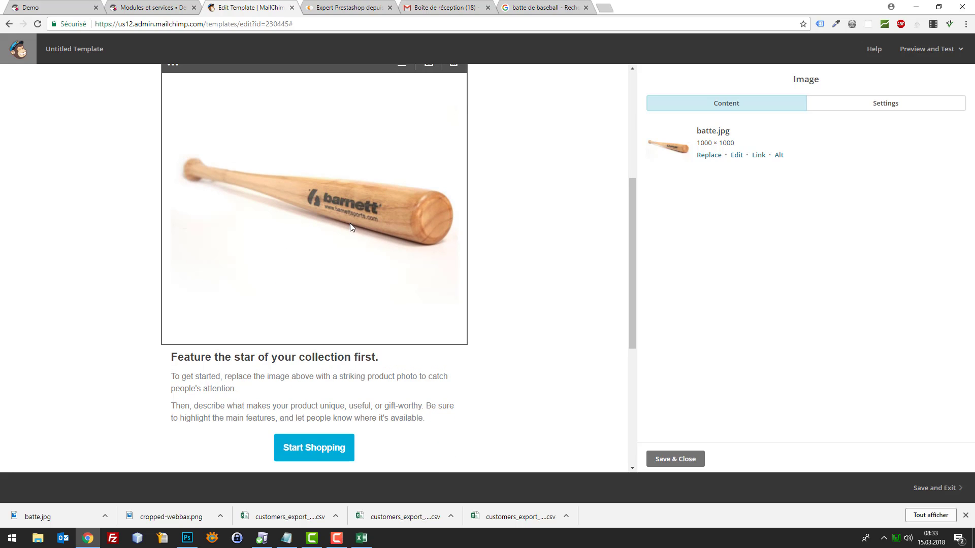
pyautogui.scroll(2, 349, 223)
pyautogui.scroll(1, 449, 206)
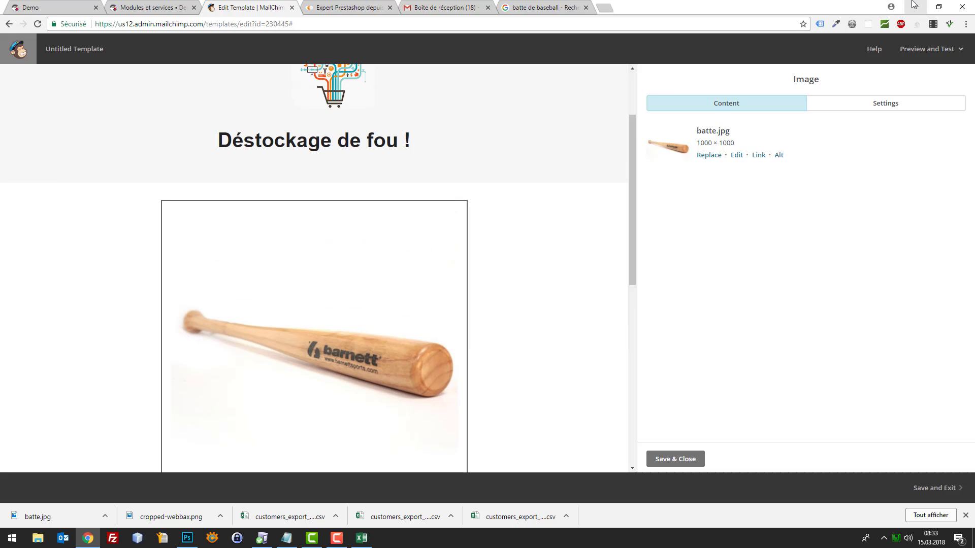
pyautogui.click(187, 538)
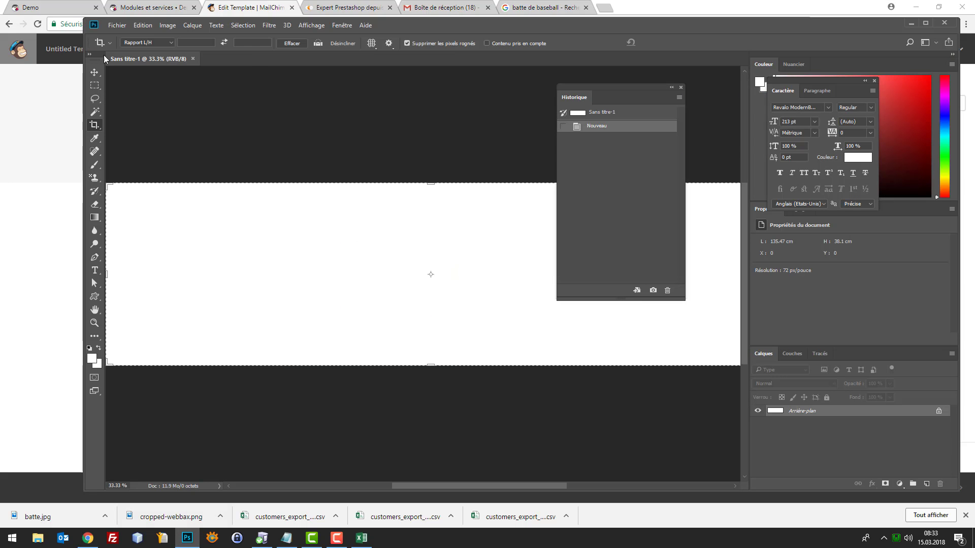
# Open batte.jpg from the desktop folder in Photoshop
pyautogui.click(117, 25)
pyautogui.click(127, 44)
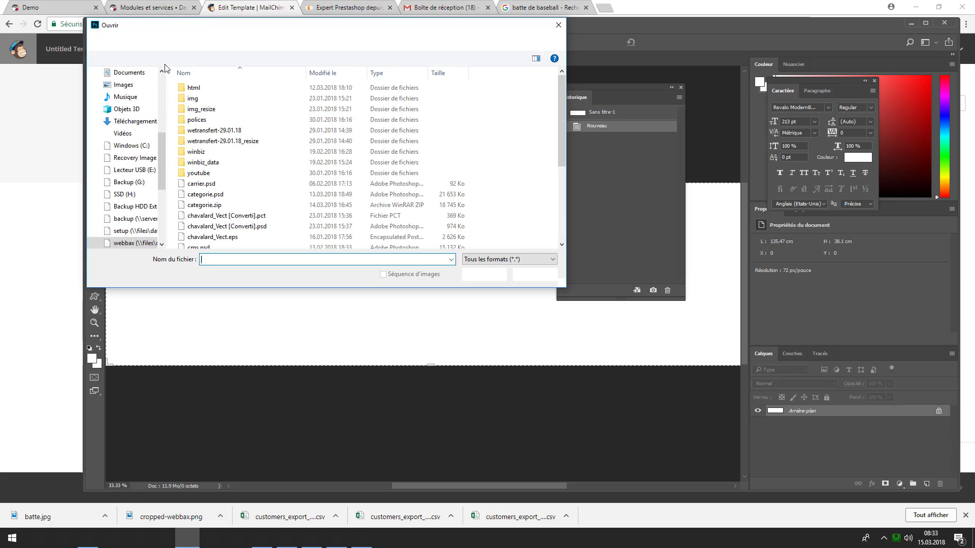
pyautogui.click(121, 85)
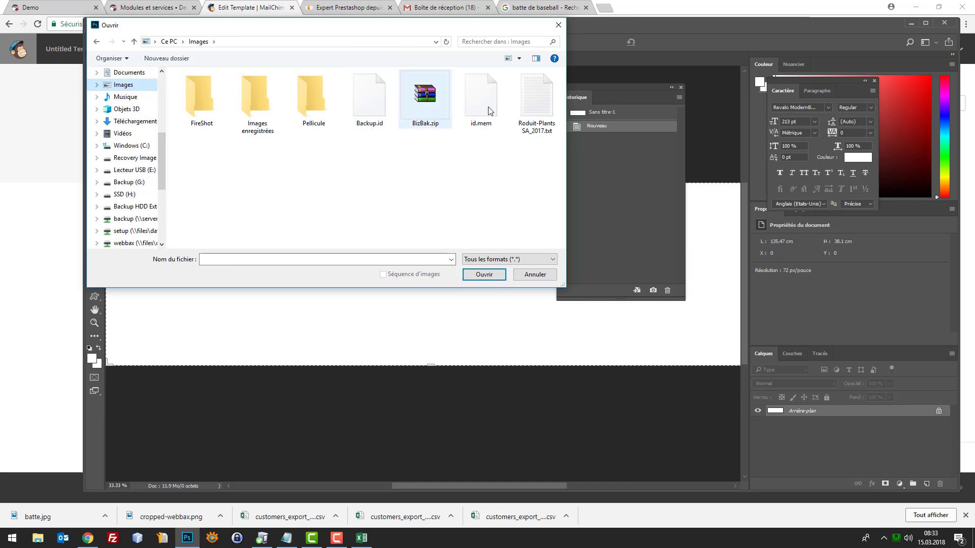
pyautogui.scroll(4, 127, 109)
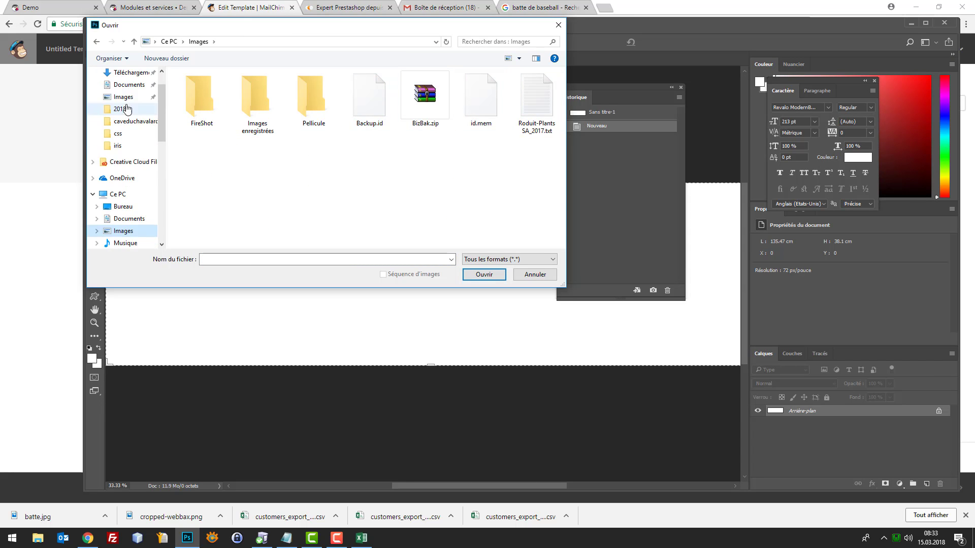
pyautogui.scroll(2, 127, 109)
pyautogui.click(122, 93)
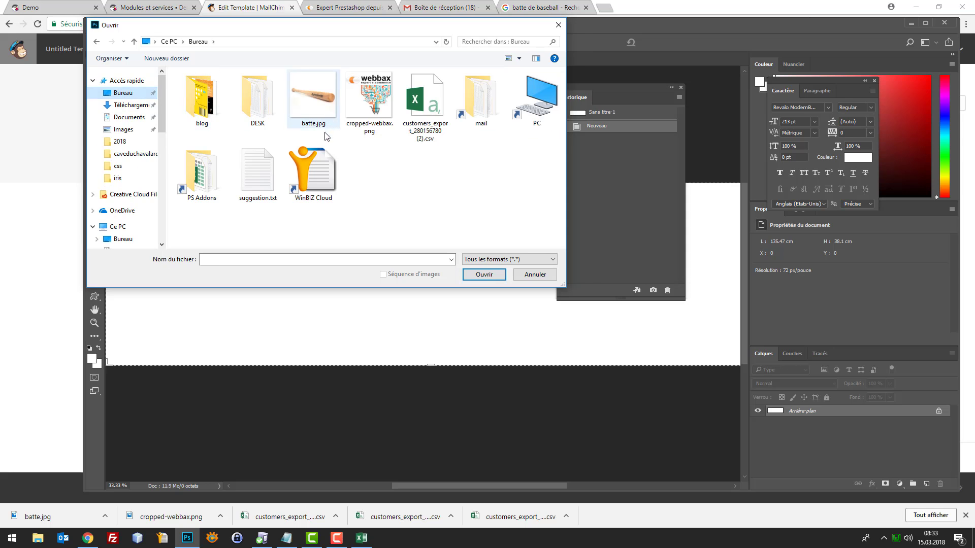
pyautogui.doubleClick(312, 98)
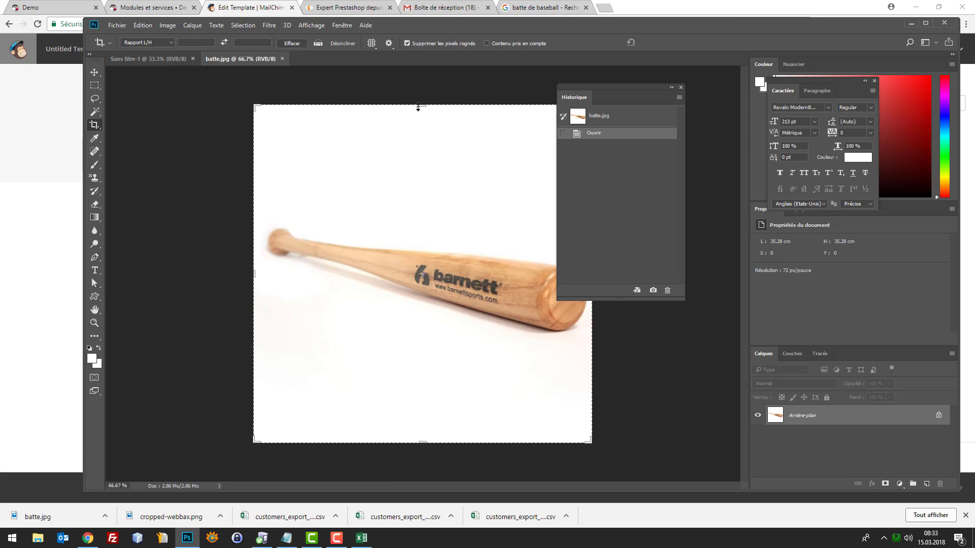
# Crop the photo's top and bottom edges to a wide strip around the bat
pyautogui.moveTo(421, 106); pyautogui.dragTo(422, 162)
pyautogui.moveTo(424, 394); pyautogui.dragTo(438, 342)
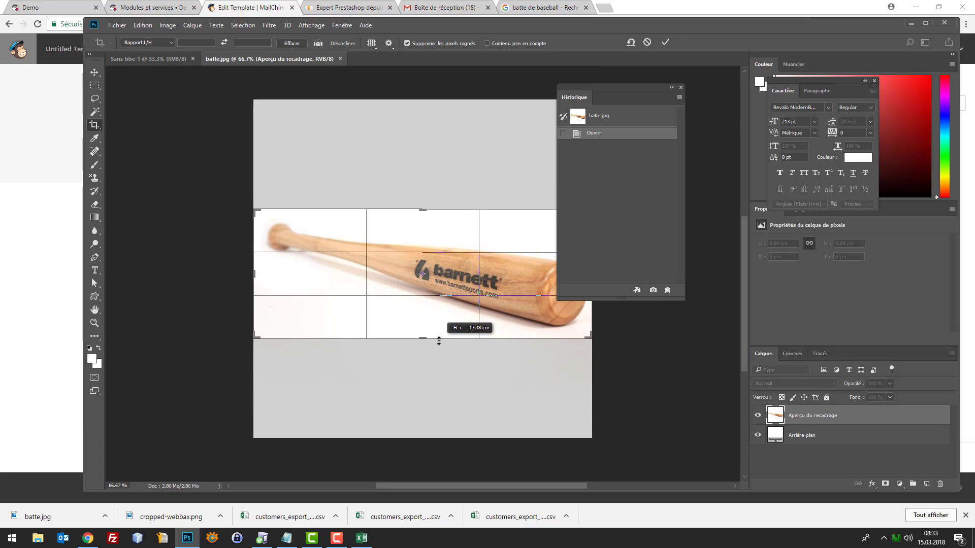
pyautogui.press('Return')
# Save a web-optimised copy of the cropped image as batte-cut.jpg
pyautogui.hotkey('ctrl', 'alt', 'shift', 's')
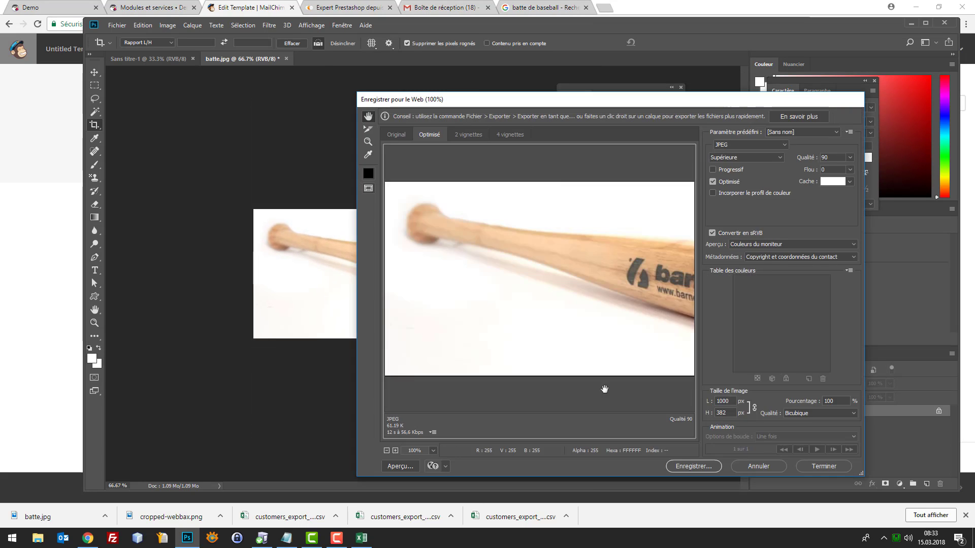
pyautogui.click(698, 465)
pyautogui.click(476, 309)
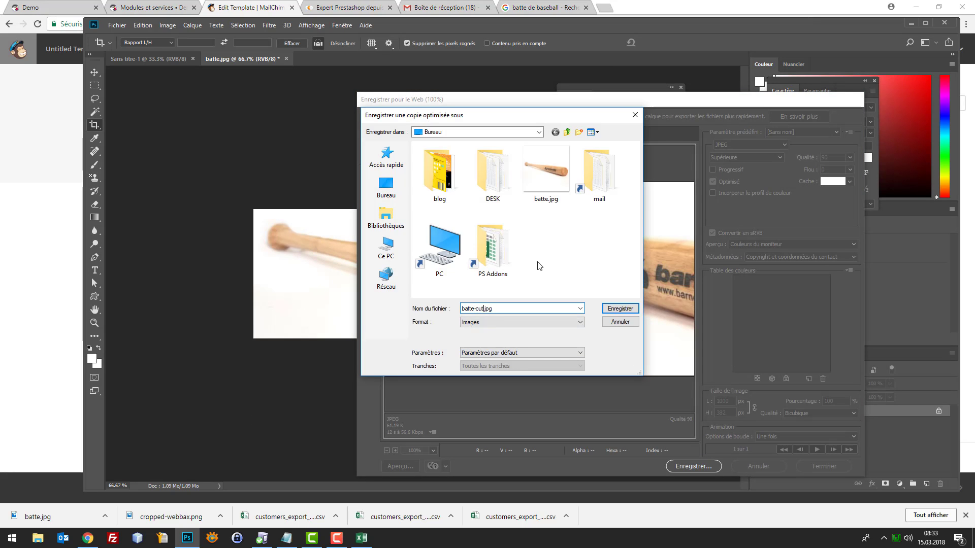
pyautogui.write('-cut')
pyautogui.press('Return')
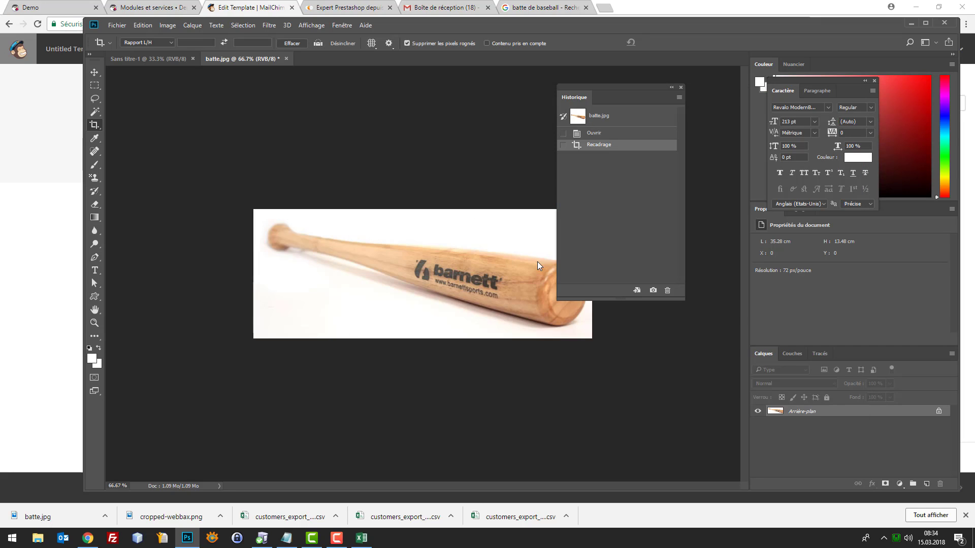
pyautogui.hotkey('alt', 'Tab')
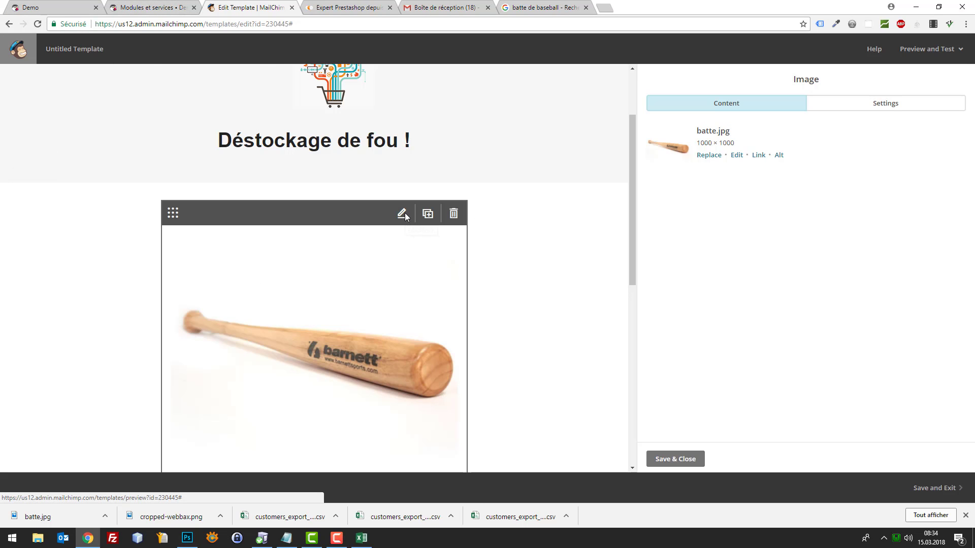
# Upload batte-cut.jpg through the file library and use it in the template's bat image block
pyautogui.click(708, 155)
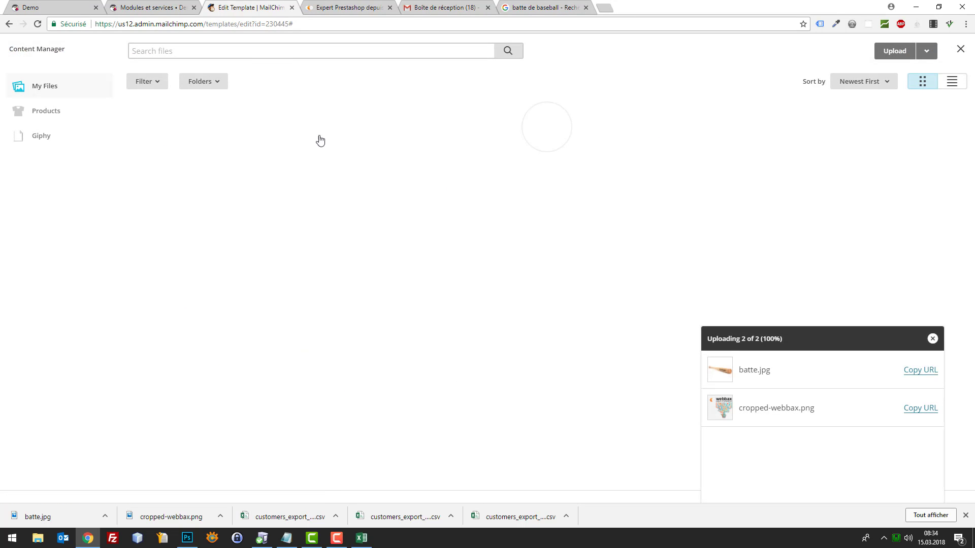
pyautogui.click(896, 54)
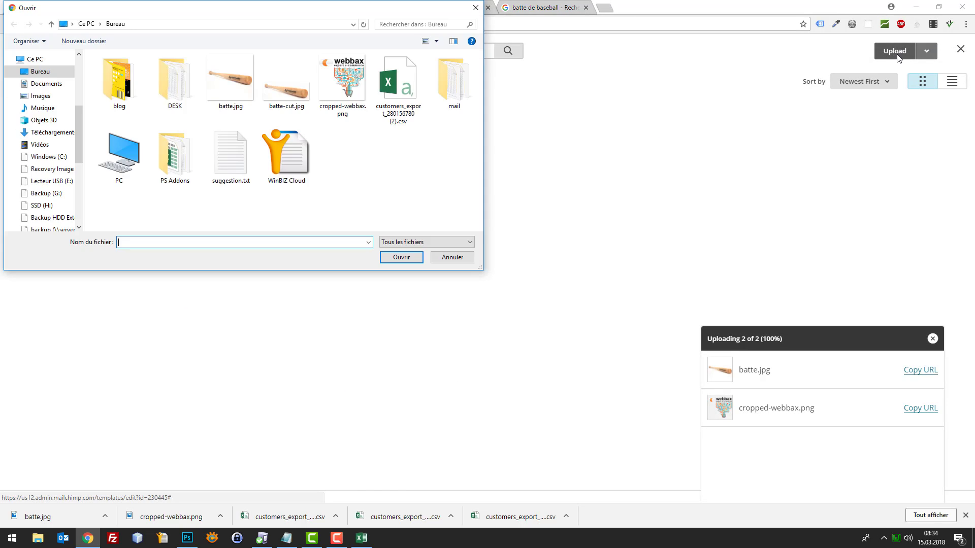
pyautogui.click(282, 86)
pyautogui.doubleClick(277, 92)
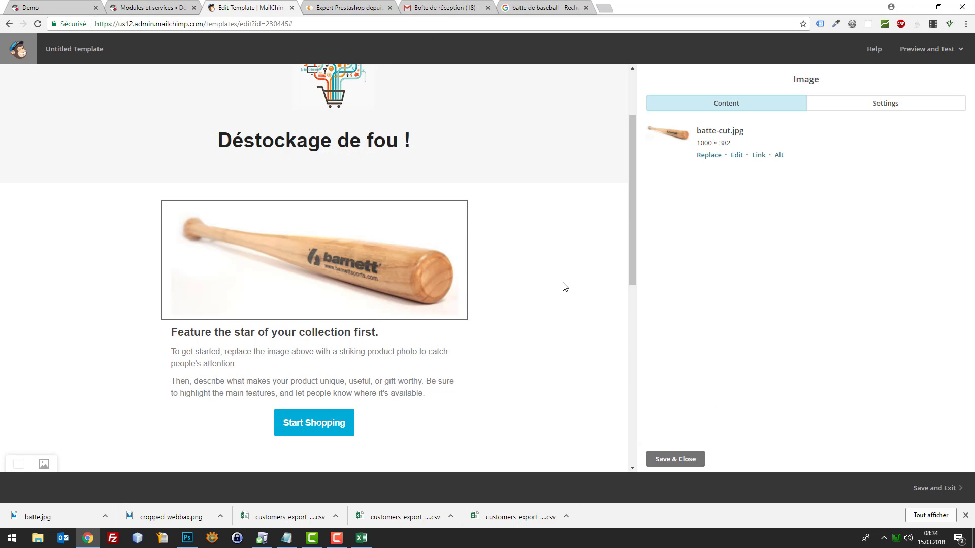
pyautogui.scroll(2, 566, 262)
pyautogui.scroll(-3, 570, 273)
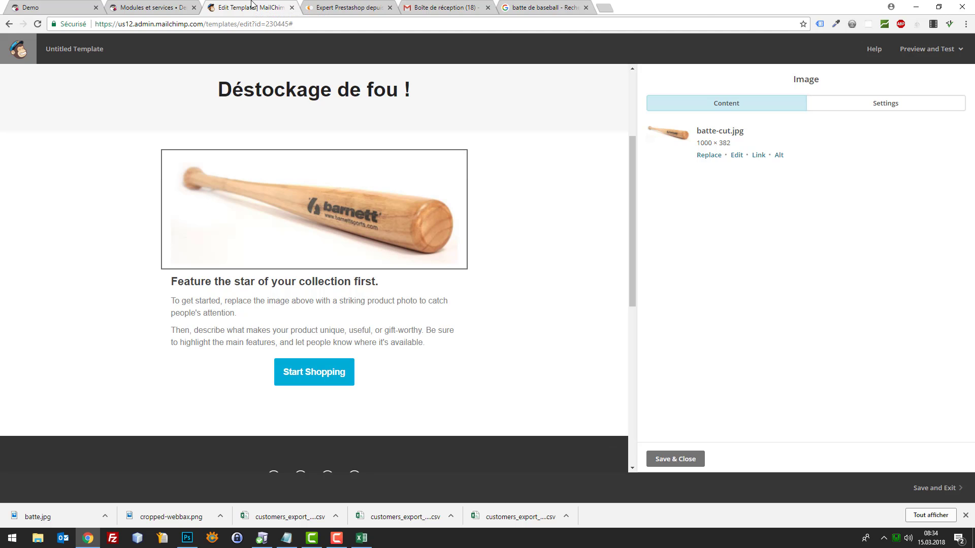
# Search Google for 'champion de baseball' and open the Wikipedia list of batting champions
pyautogui.hotkey('ctrl', 't')
pyautogui.write('cham')
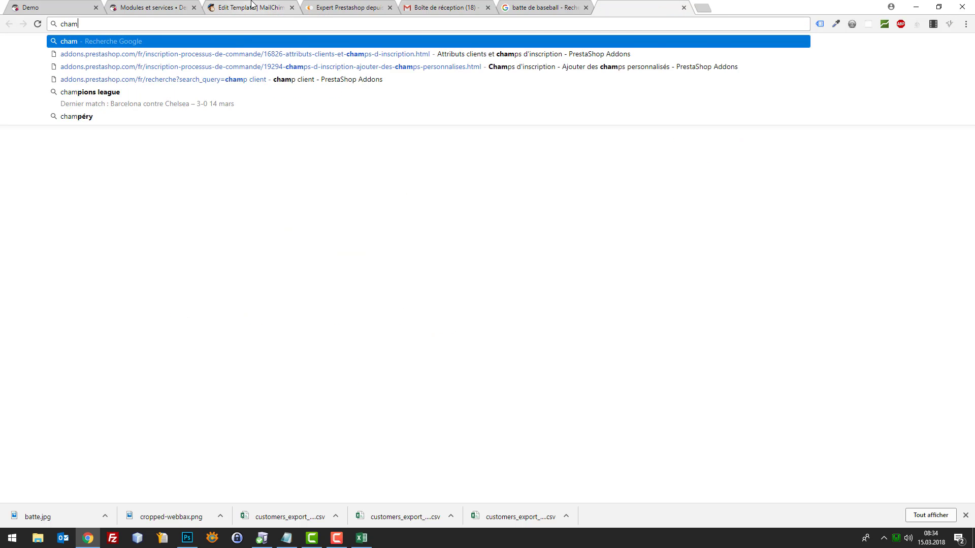
pyautogui.write('pion de')
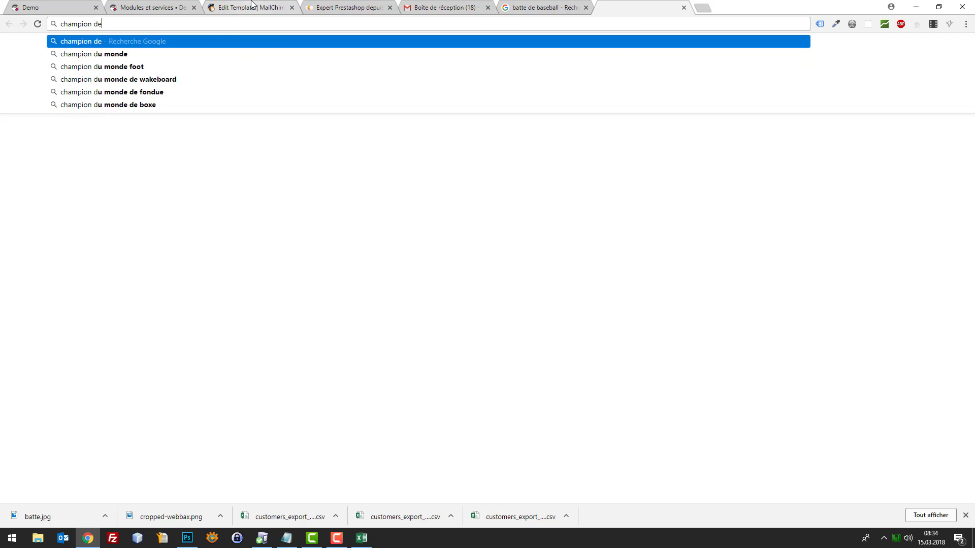
pyautogui.write(' basebal')
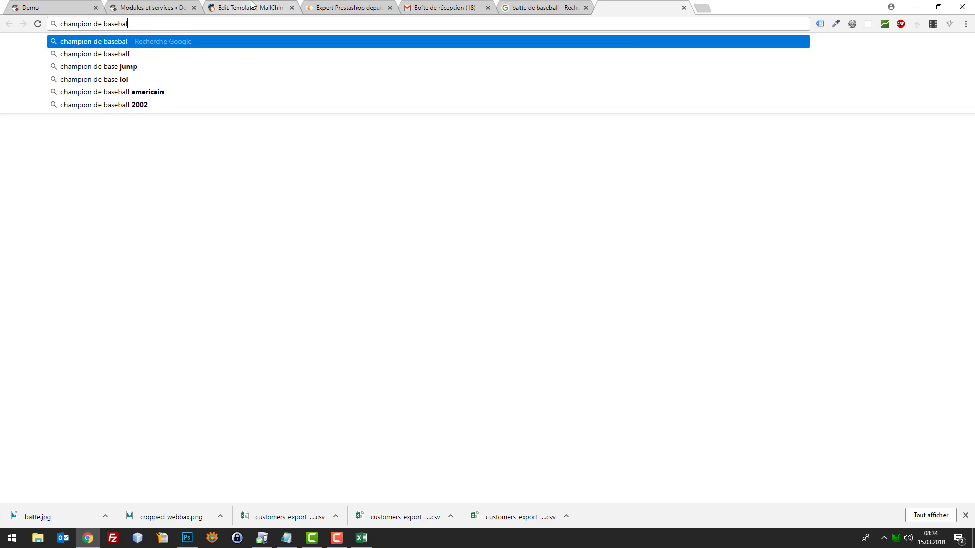
pyautogui.write('l')
pyautogui.press('Return')
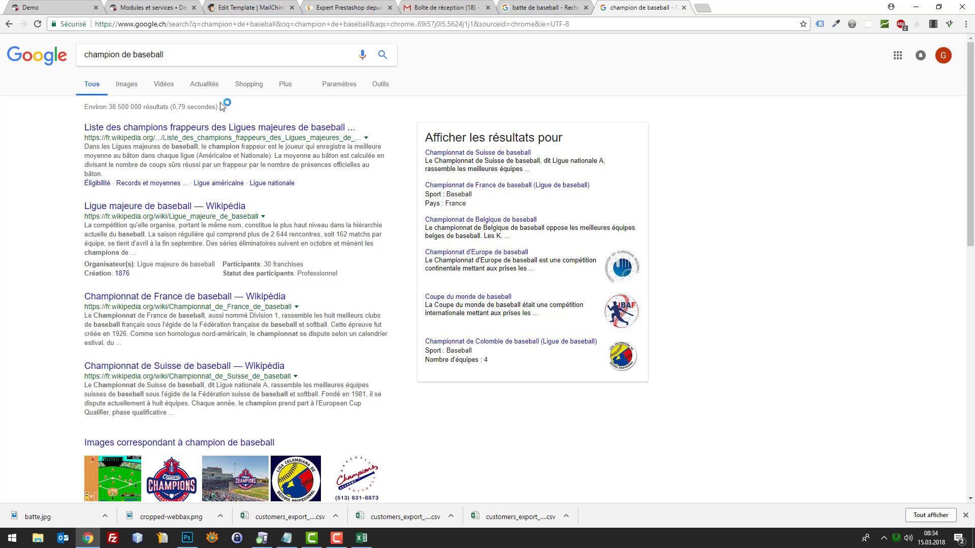
pyautogui.click(226, 128)
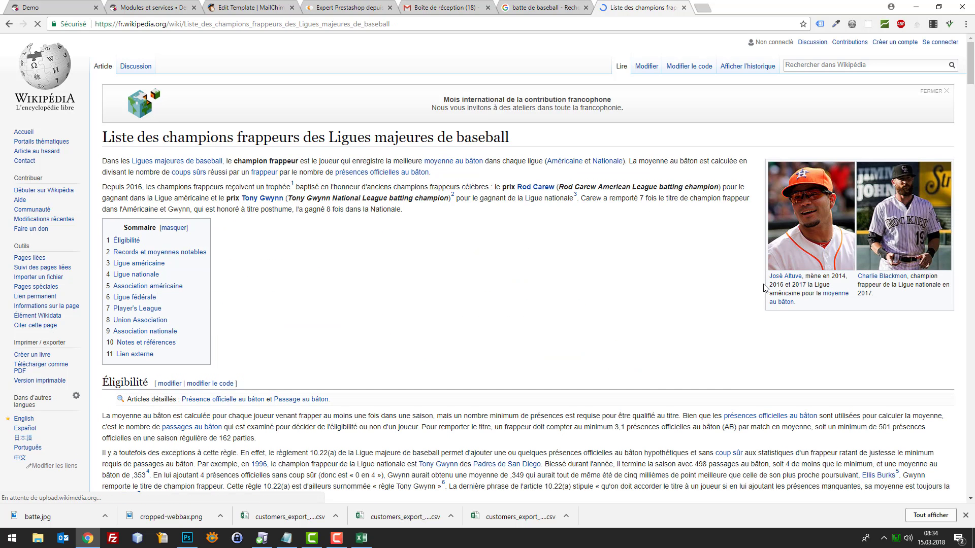
# Copy the featured player's name under the first photo and return to the MailChimp editor
pyautogui.moveTo(764, 285); pyautogui.dragTo(802, 279)
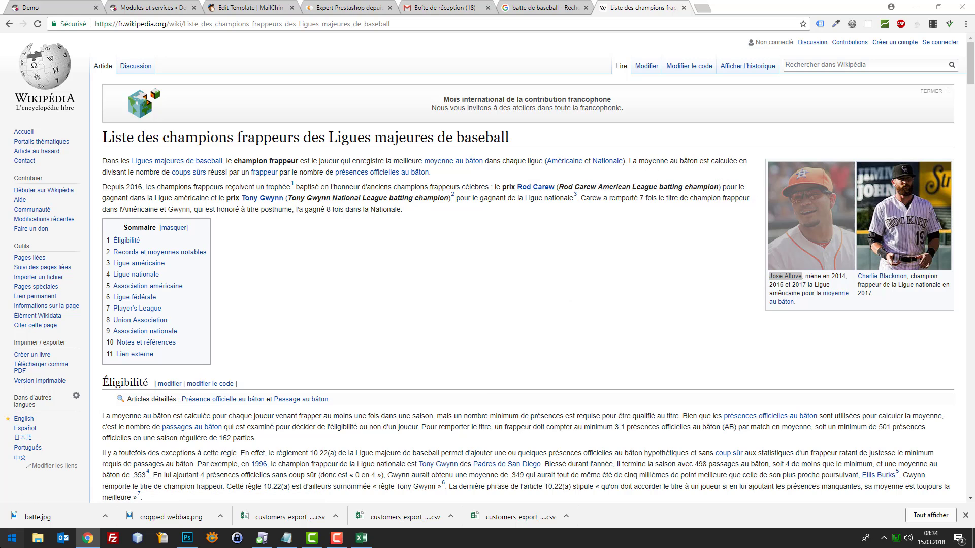
pyautogui.click(12, 537)
pyautogui.click(12, 538)
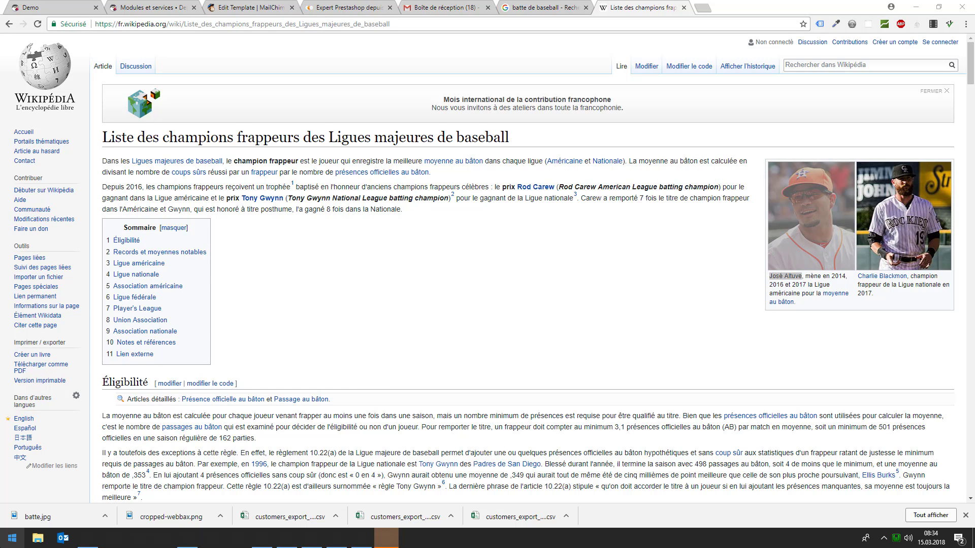
pyautogui.click(546, 8)
pyautogui.click(251, 7)
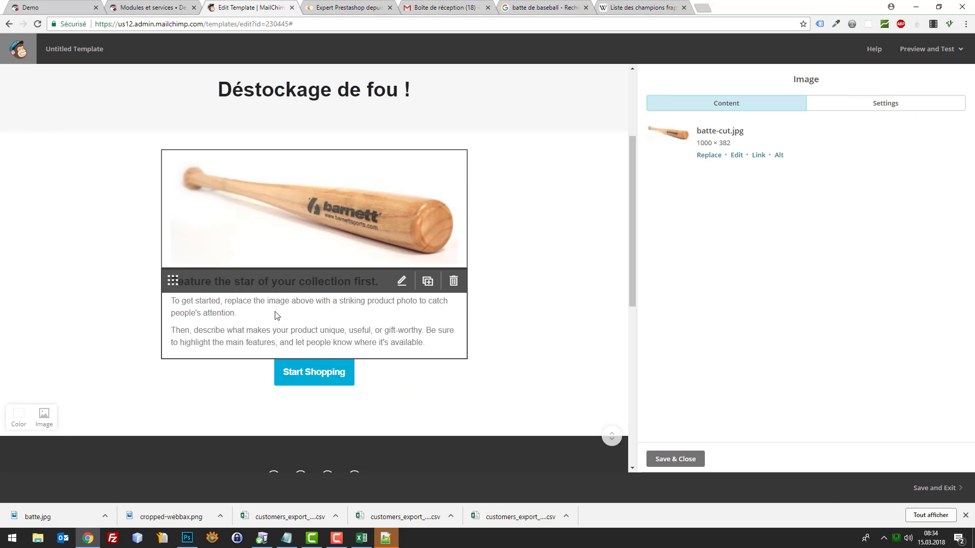
# Replace the text block's placeholder heading with 'Deviens un pro comme'
pyautogui.click(401, 281)
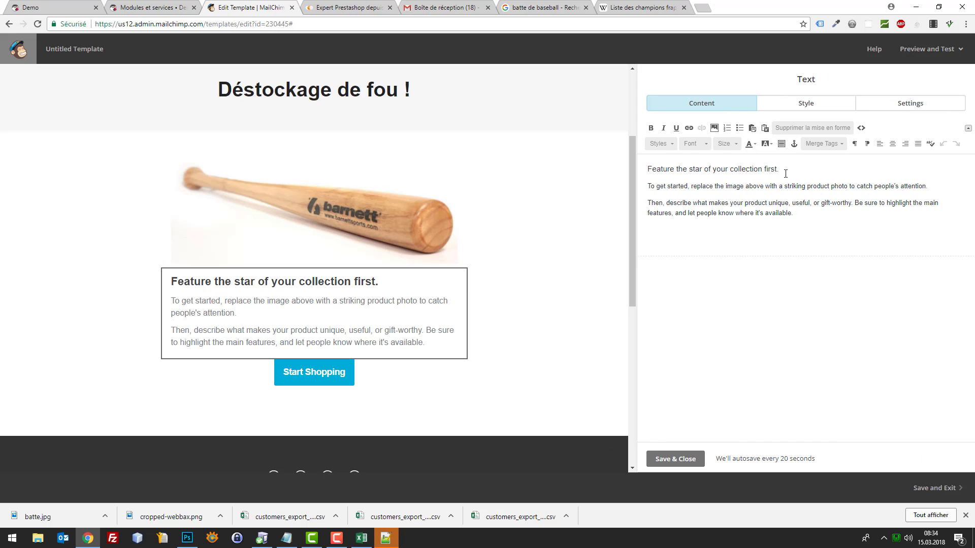
pyautogui.moveTo(785, 169); pyautogui.dragTo(648, 168)
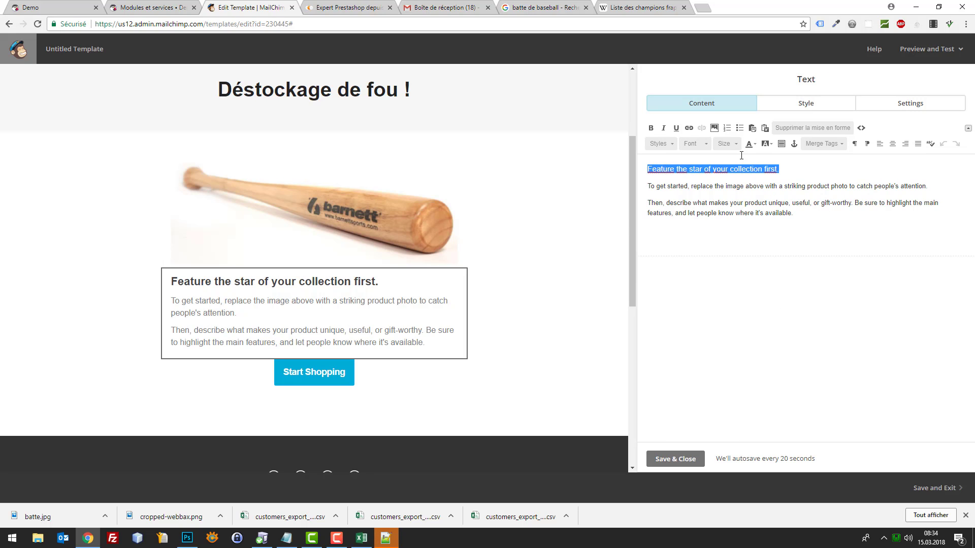
pyautogui.write('Deviens un proj')
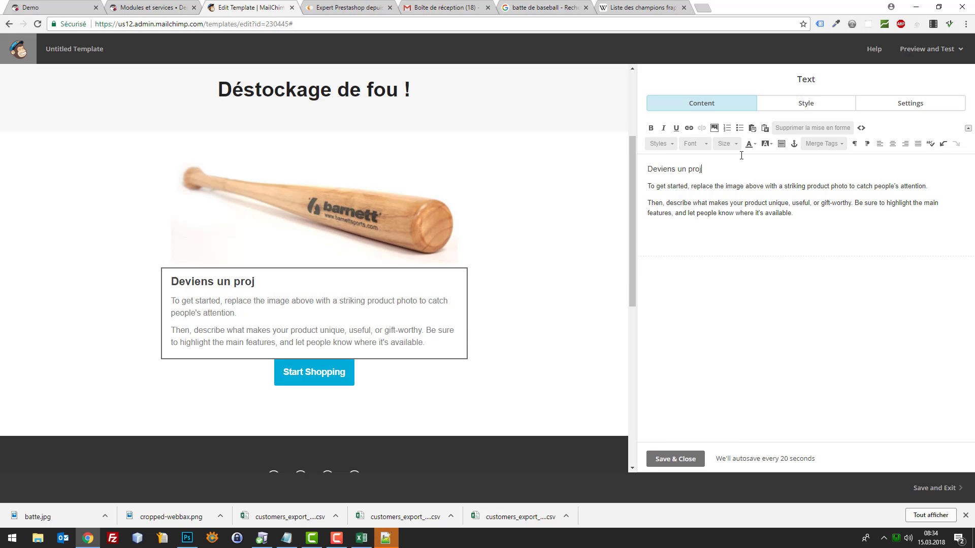
pyautogui.press('BackSpace')
pyautogui.write(' comme')
pyautogui.hotkey('ctrl', 'v')
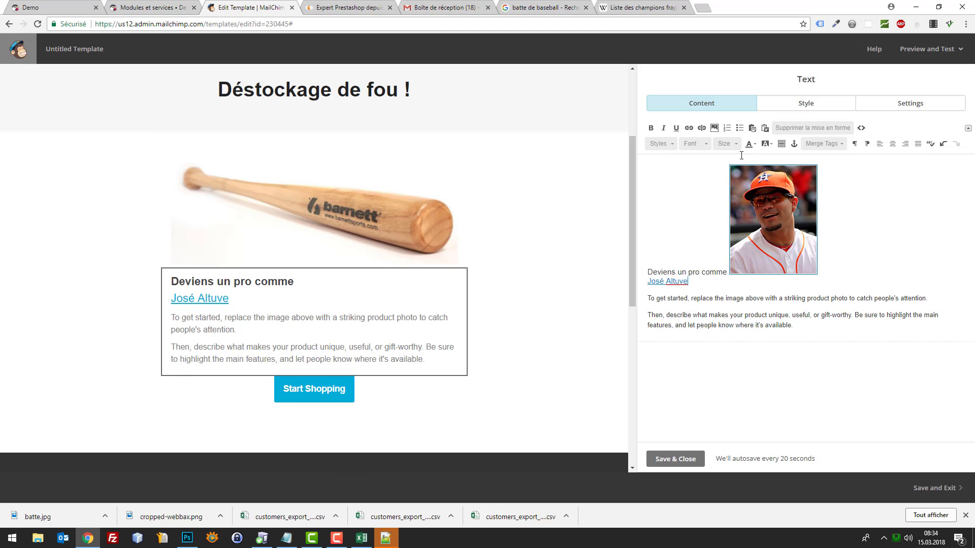
pyautogui.hotkey('ctrl', 'z')
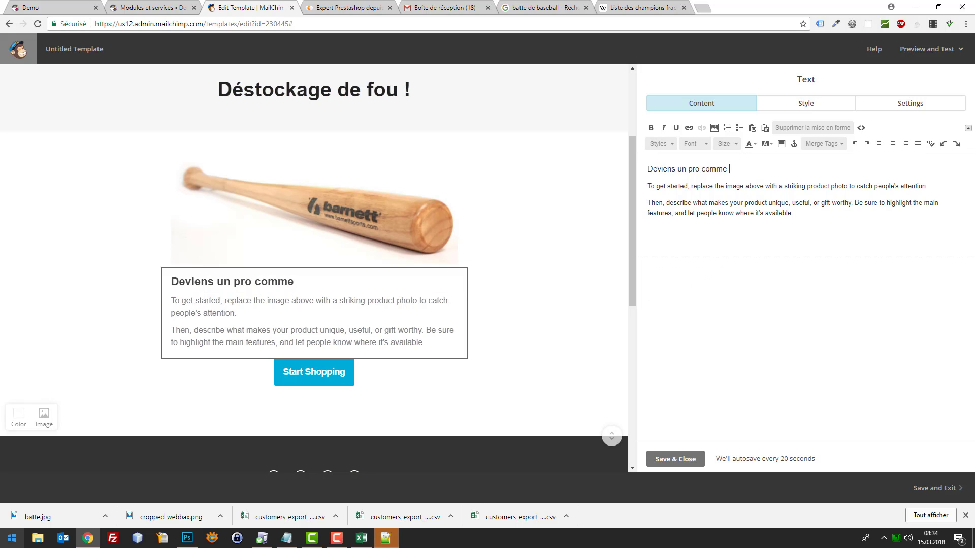
# Add the copied player's name to the heading as plain text via Notepad, followed by '!'
pyautogui.click(9, 541)
pyautogui.write('notepad')
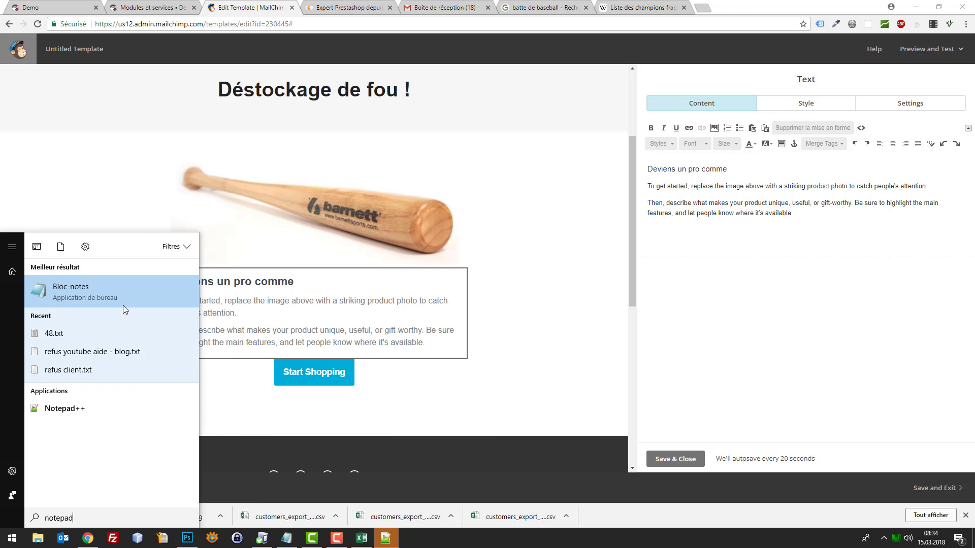
pyautogui.click(123, 305)
pyautogui.write('José Altuve José Altuve')
pyautogui.moveTo(274, 244); pyautogui.dragTo(206, 246)
pyautogui.hotkey('ctrl', 'c')
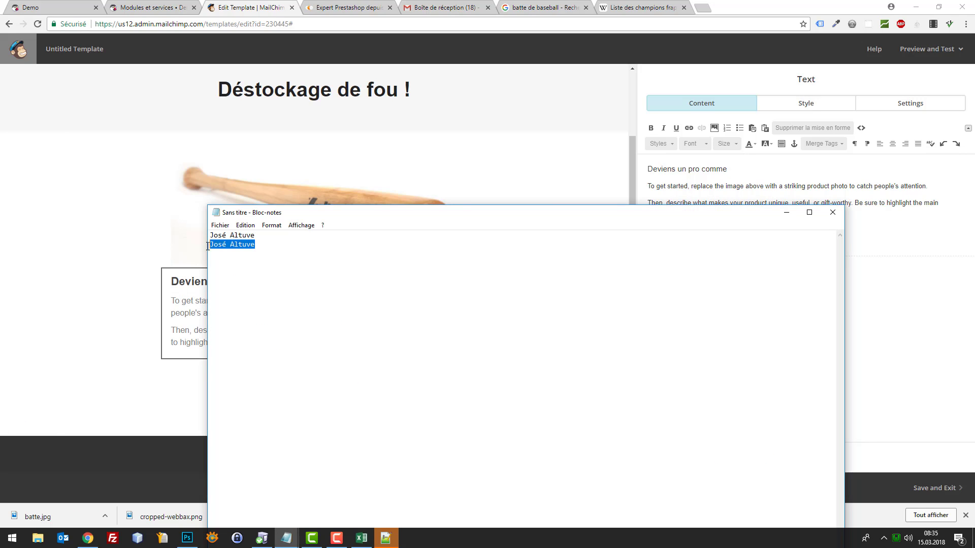
pyautogui.click(272, 6)
pyautogui.hotkey('ctrl', 'v')
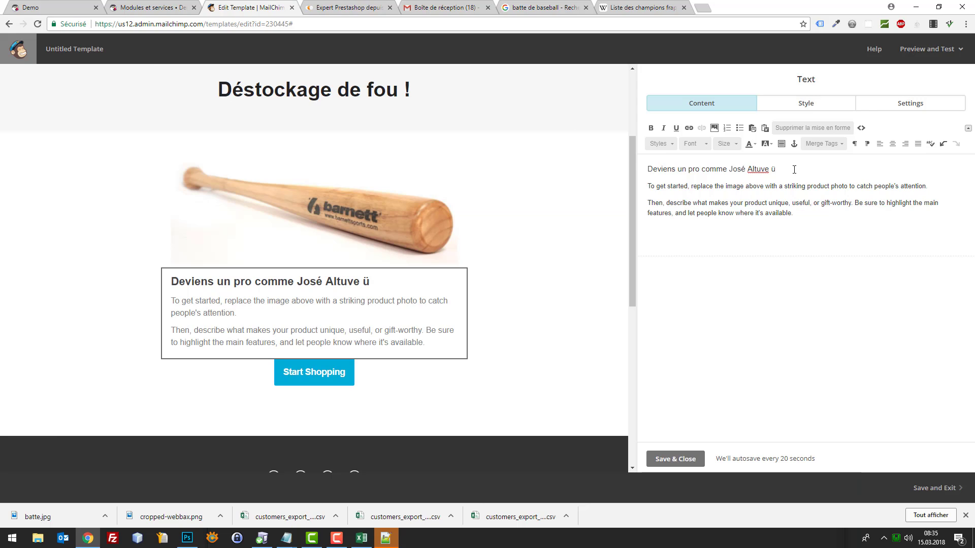
pyautogui.write('!£')
pyautogui.moveTo(928, 187); pyautogui.dragTo(653, 184)
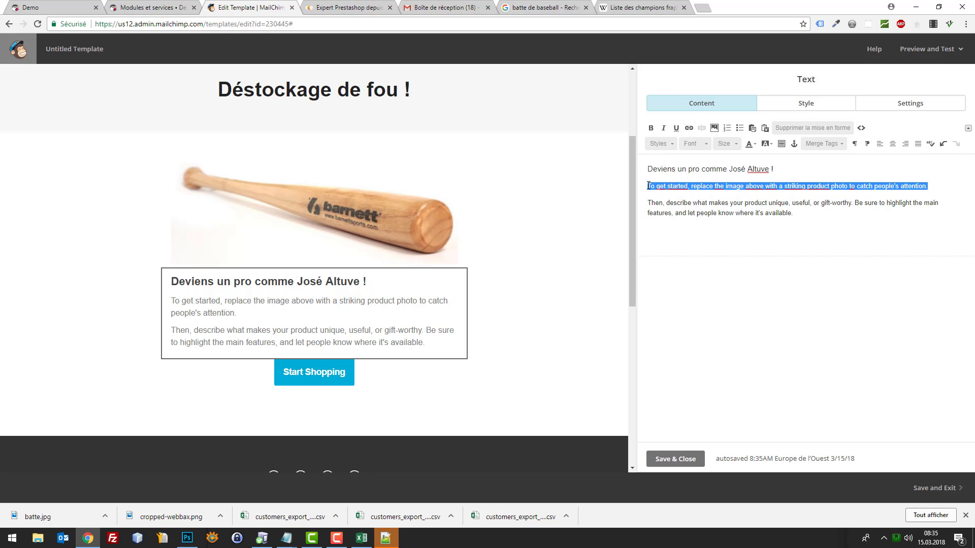
# Replace the first body sentence with 'Tu vas frapper ta balle comme un dieu, et marquer des points…'
pyautogui.press('BackSpace')
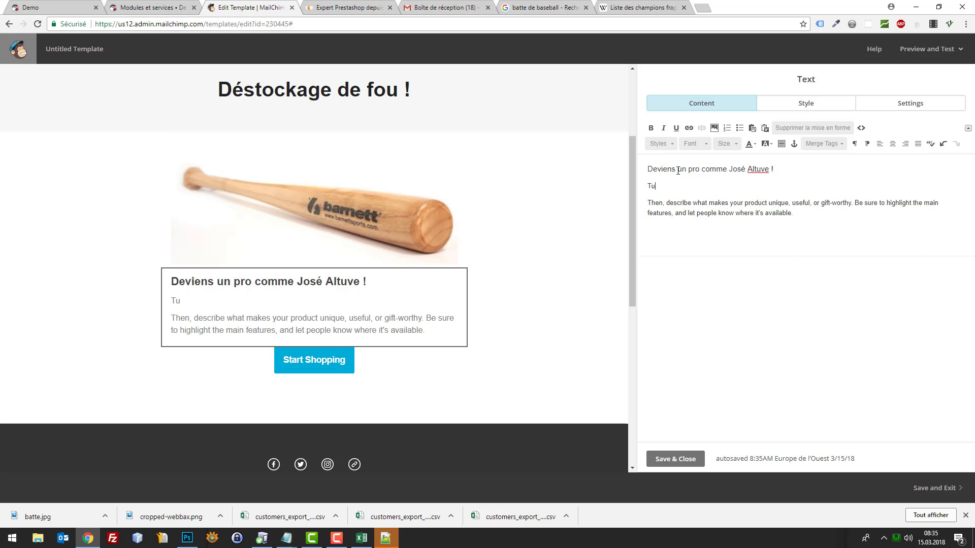
pyautogui.write('u vas frapper ta balle comme un dieu,')
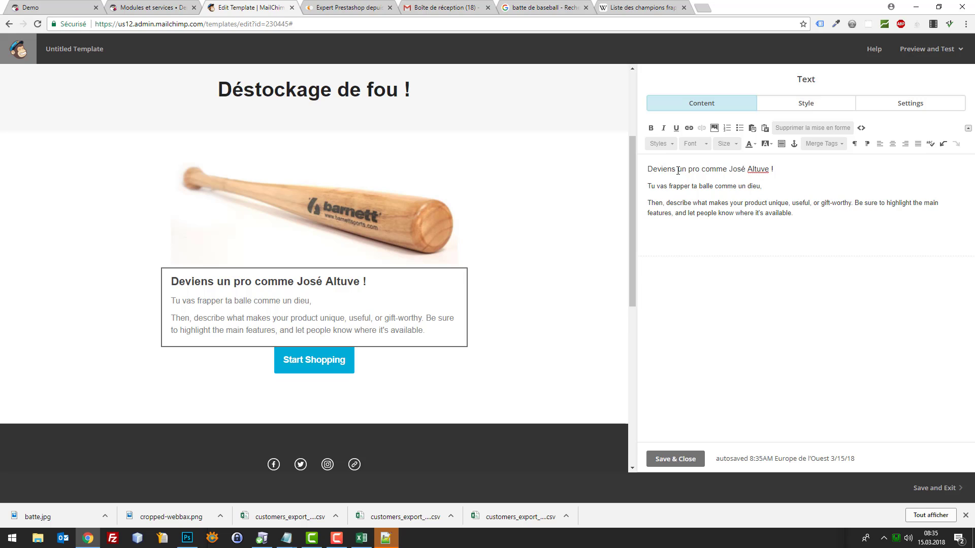
pyautogui.write(' et marquer des p')
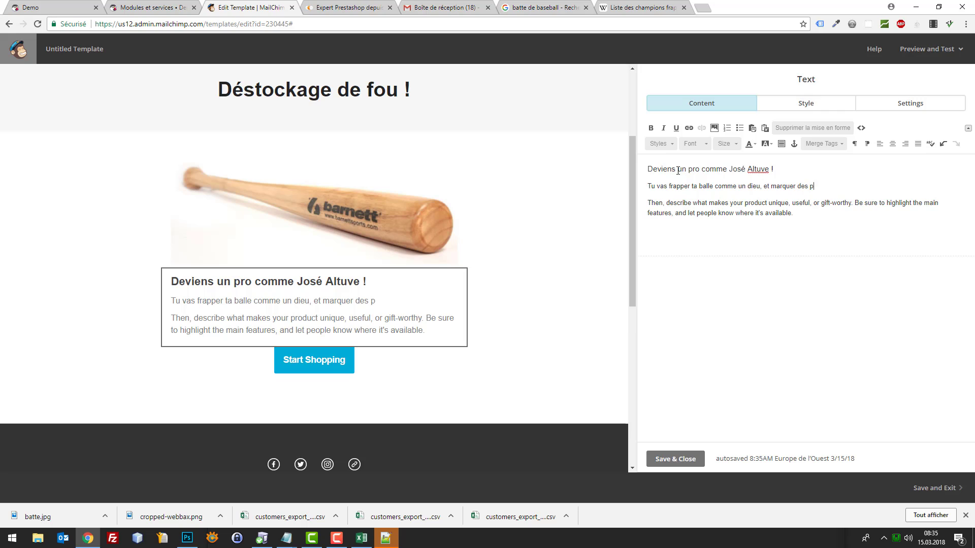
pyautogui.write('oints comme tu ')
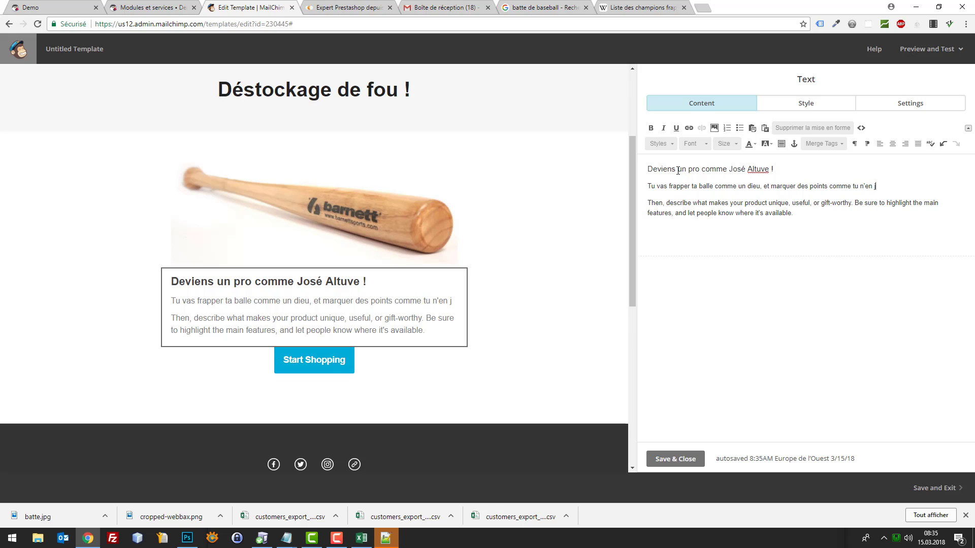
pyautogui.write("n'en a jamais fait.")
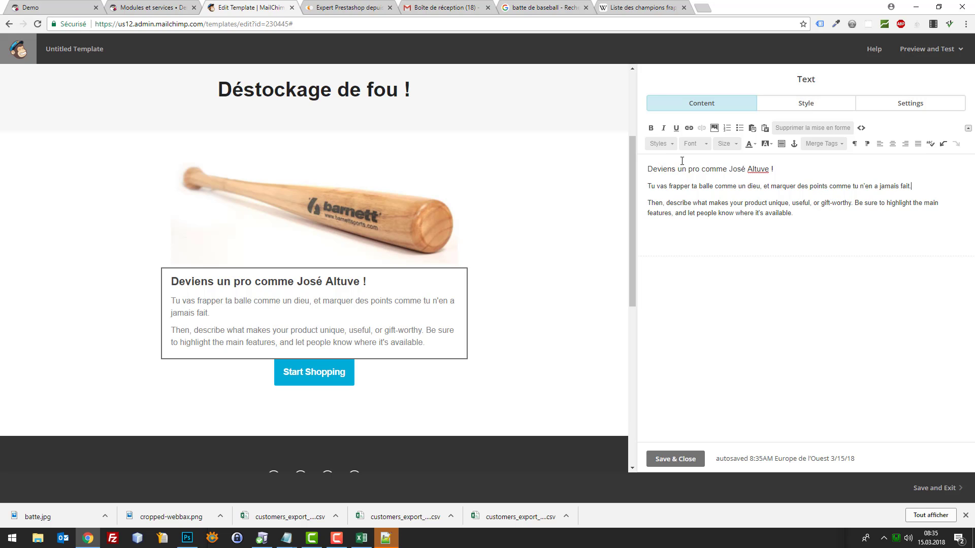
pyautogui.click(877, 187)
pyautogui.write('s')
# Replace the last paragraph with 'Mais le plus fou dans tout ça ? C'est que cette batte de baseball est vendue à un prix "FOU FOU FOU"'
pyautogui.moveTo(801, 211); pyautogui.dragTo(639, 205)
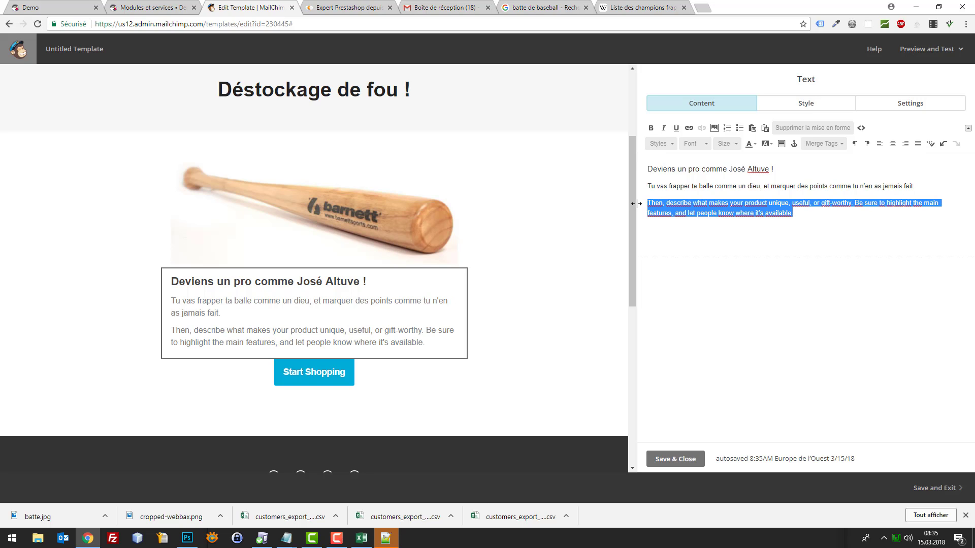
pyautogui.write('Mais le plus ')
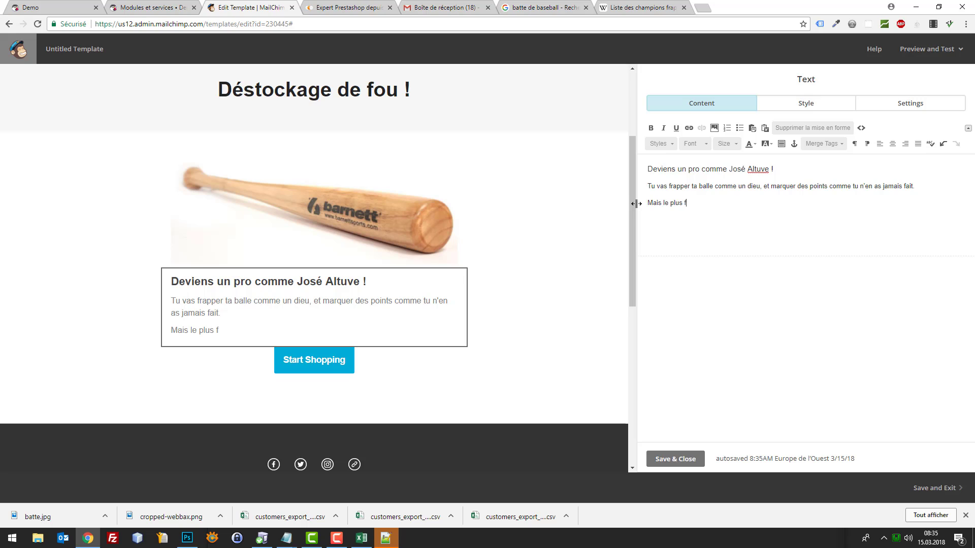
pyautogui.write('fou dans')
pyautogui.press('BackSpace')
pyautogui.write("dans tout ça ? C'est que c")
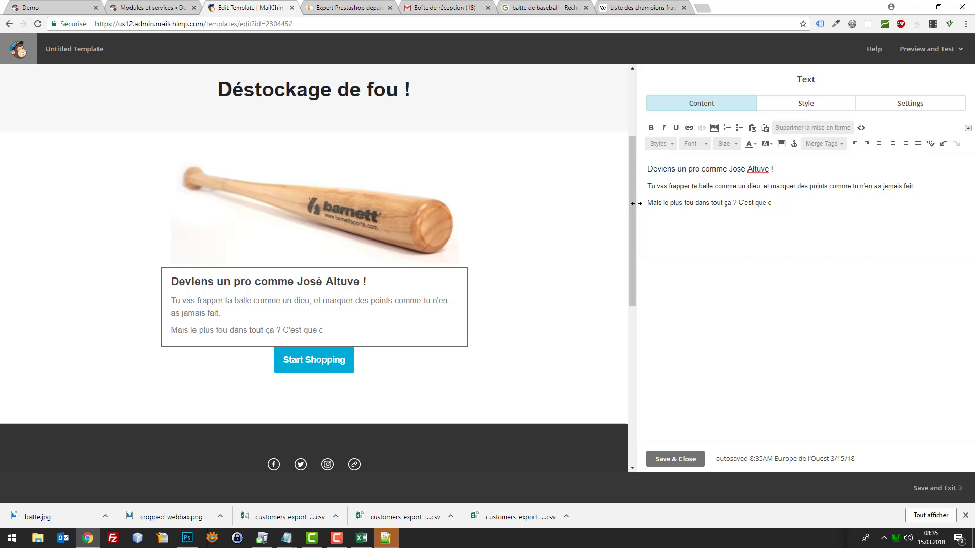
pyautogui.write('ette batte de baseball')
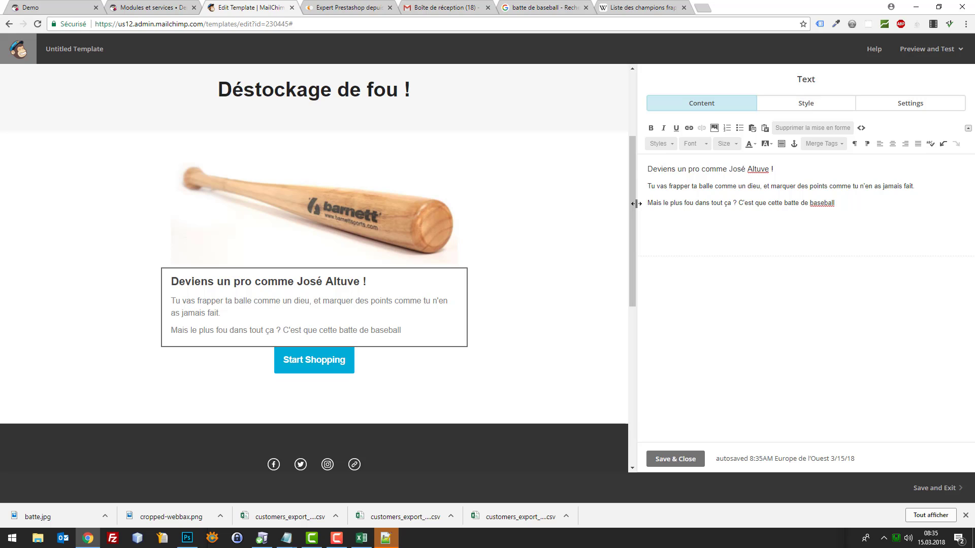
pyautogui.write('est vendue à un pri')
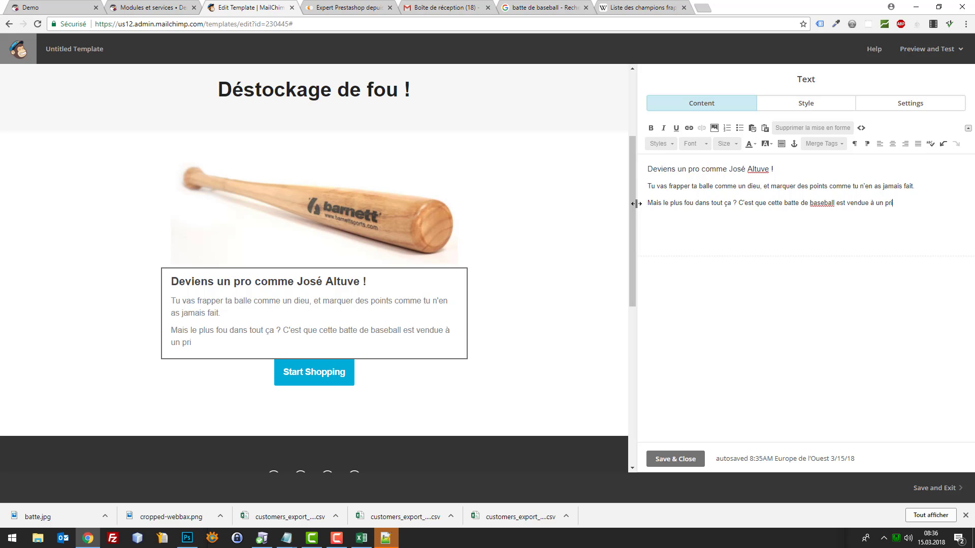
pyautogui.write('x "FOU FOUFO')
pyautogui.write('FOU')
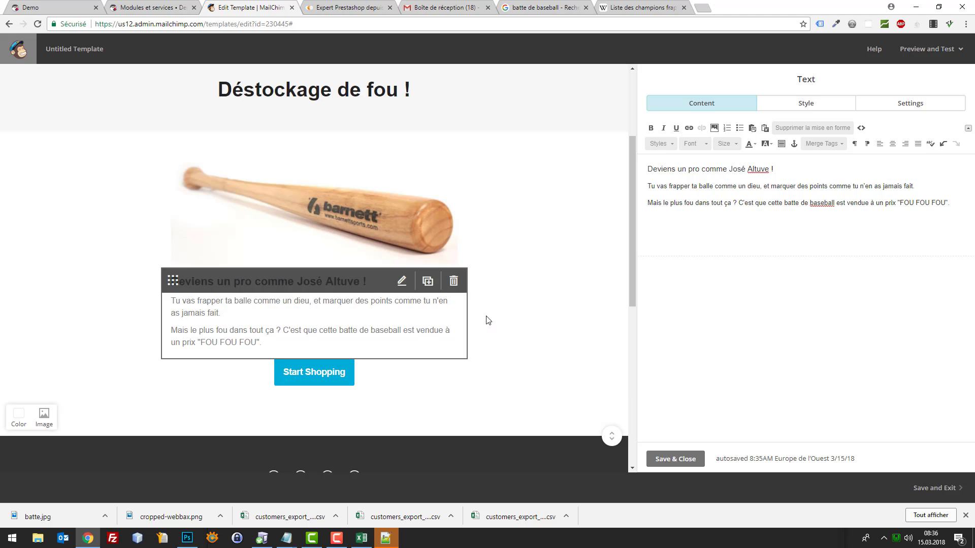
# Replace the button block's 'Start Shopping' label text with 'Profiter de cette offre !'
pyautogui.click(315, 385)
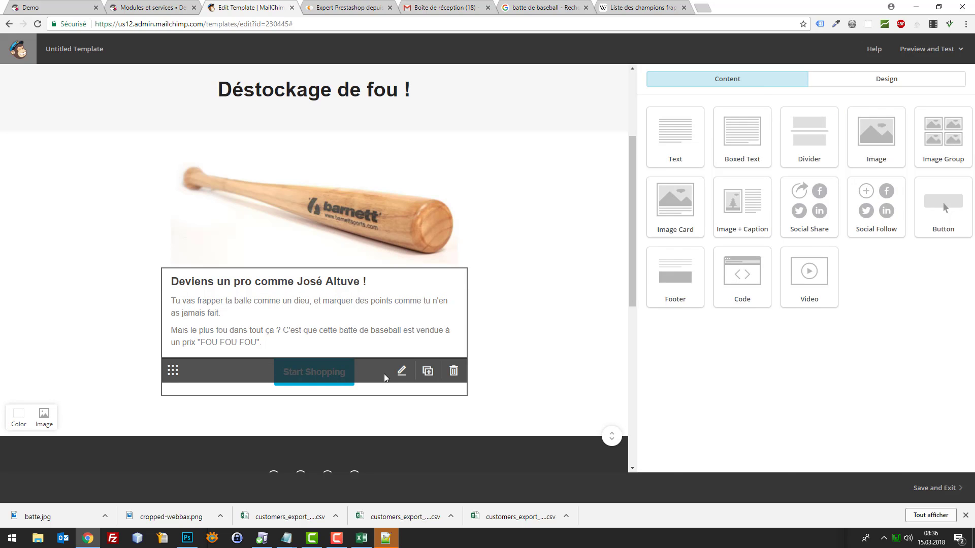
pyautogui.tripleClick(720, 147)
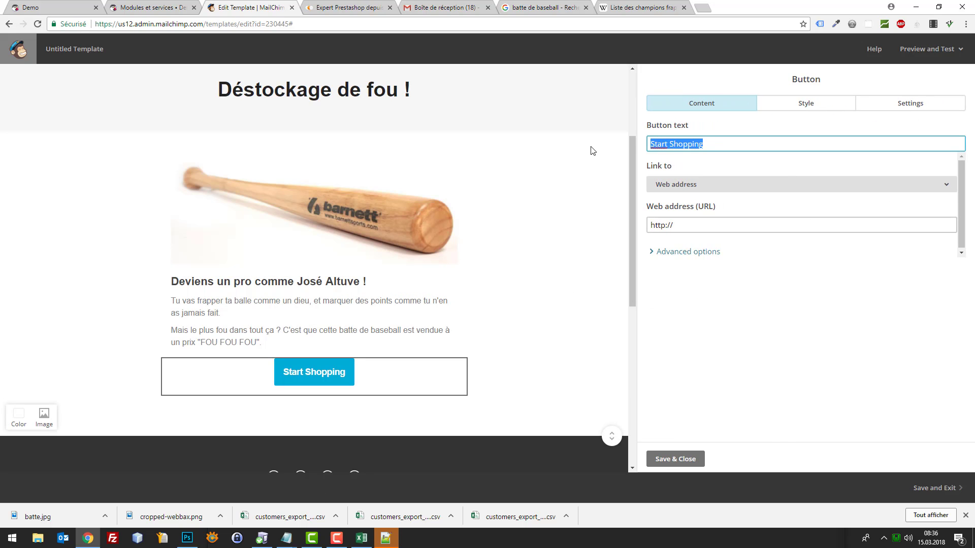
pyautogui.write('Acheter à ')
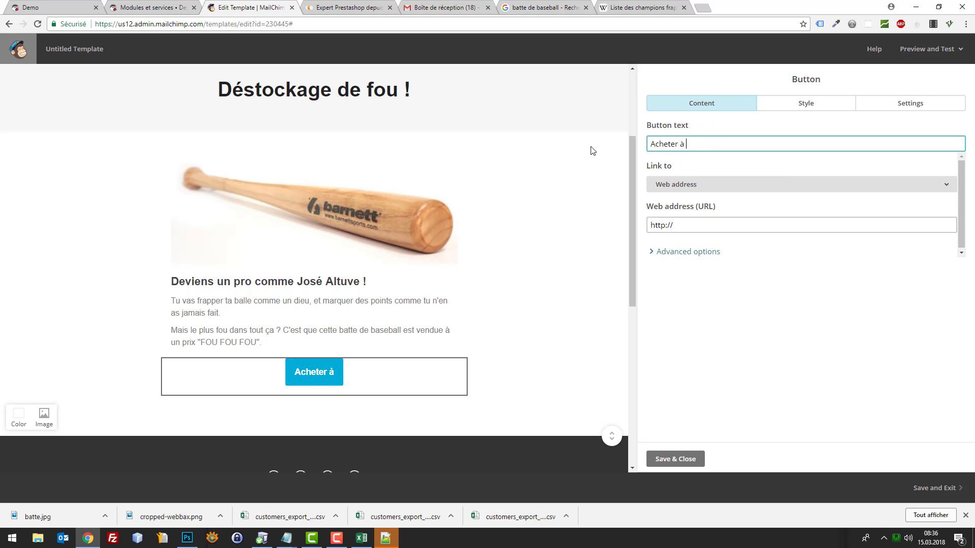
pyautogui.write('66')
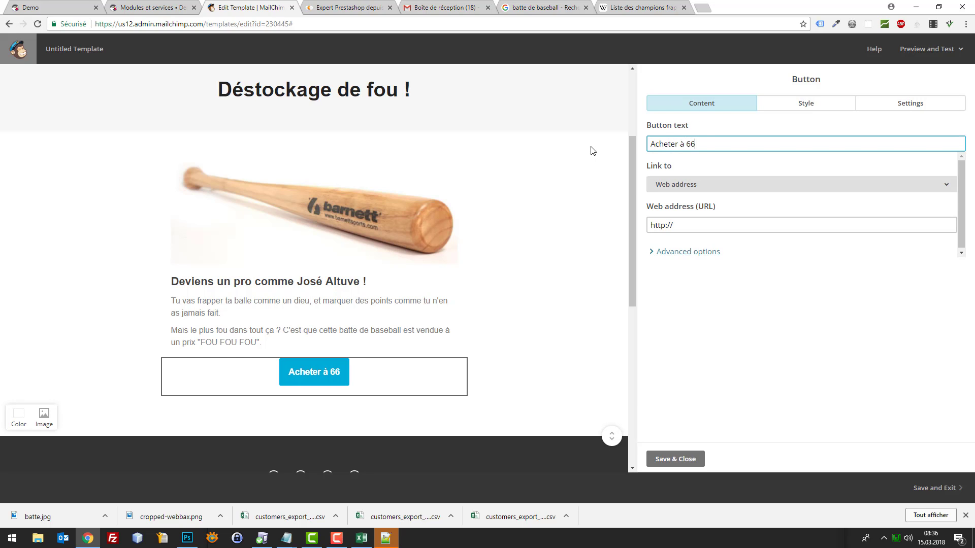
pyautogui.press('BackSpace')
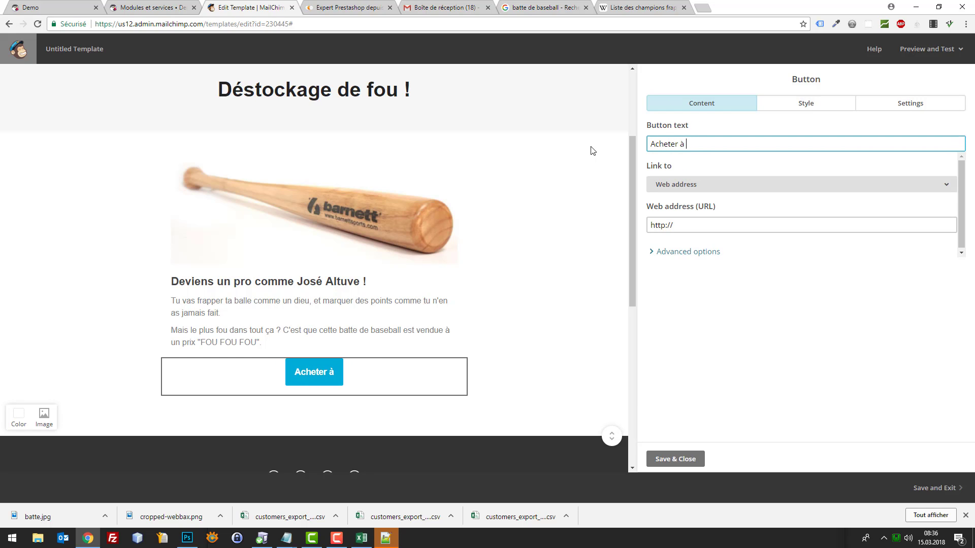
pyautogui.write('3')
pyautogui.press('BackSpace')
pyautogui.press('BackSpace')
pyautogui.press('BackSpace')
pyautogui.write('le produit')
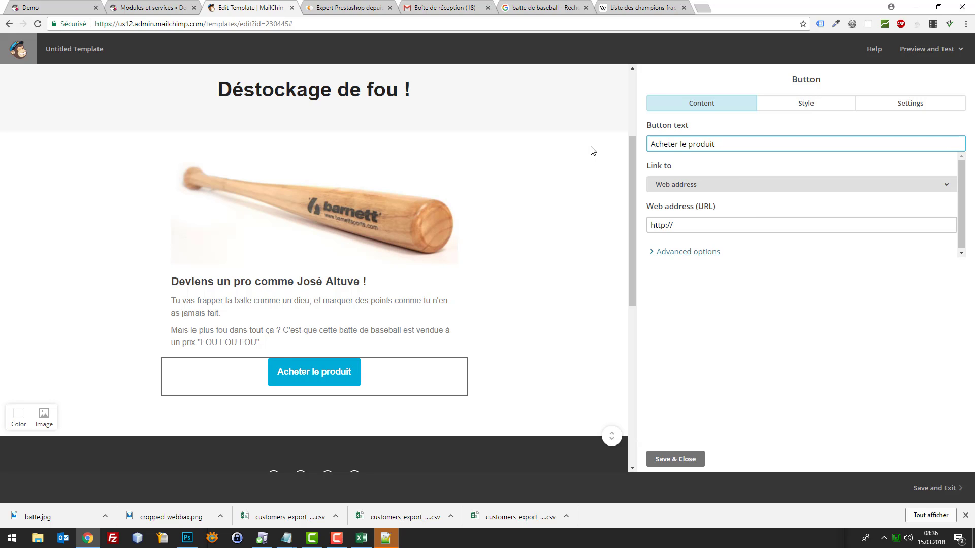
pyautogui.hotkey('ctrl', 'a')
pyautogui.write('Prof')
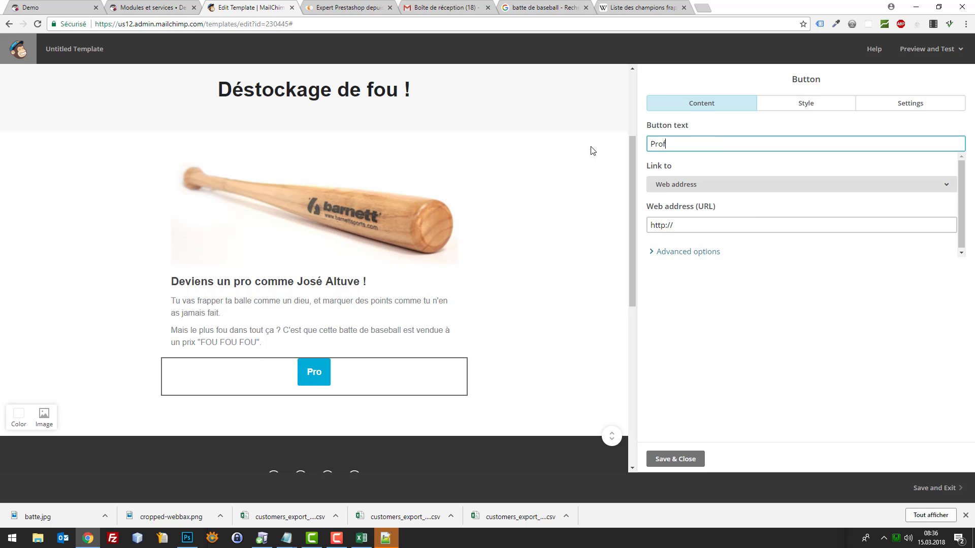
pyautogui.write('iter de cet')
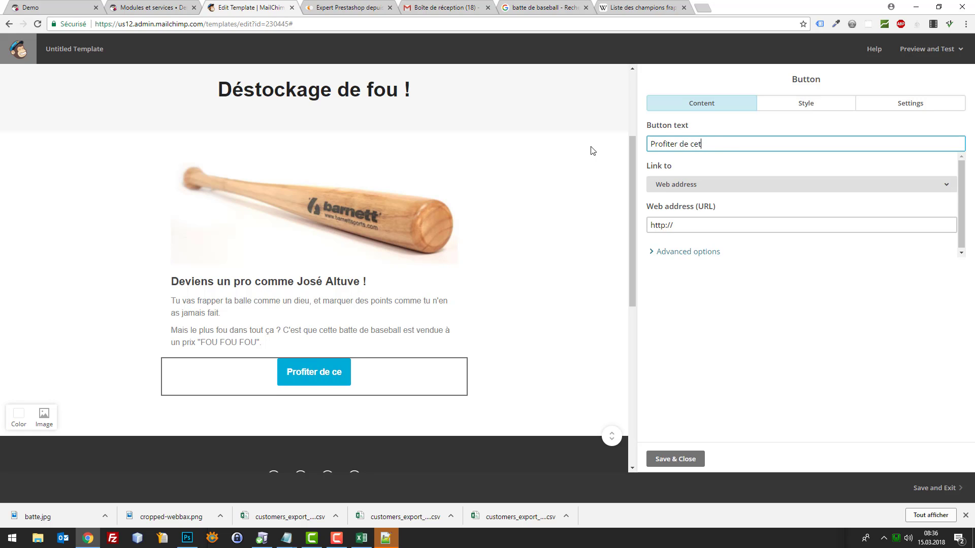
pyautogui.write('te offre !')
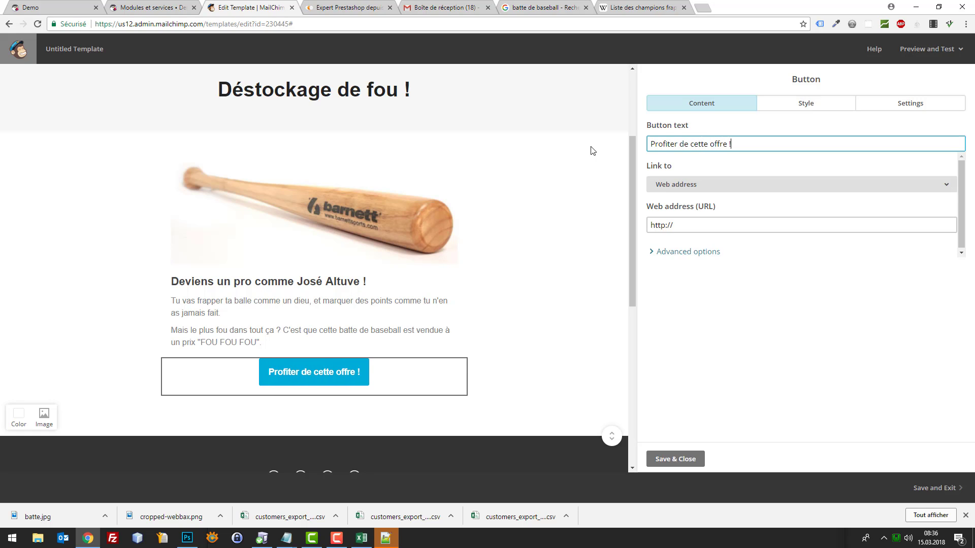
# Append ' / Batte de Baseball 35 CHF' after 'Déstockage de fou !' in the title block
pyautogui.moveTo(304, 110)
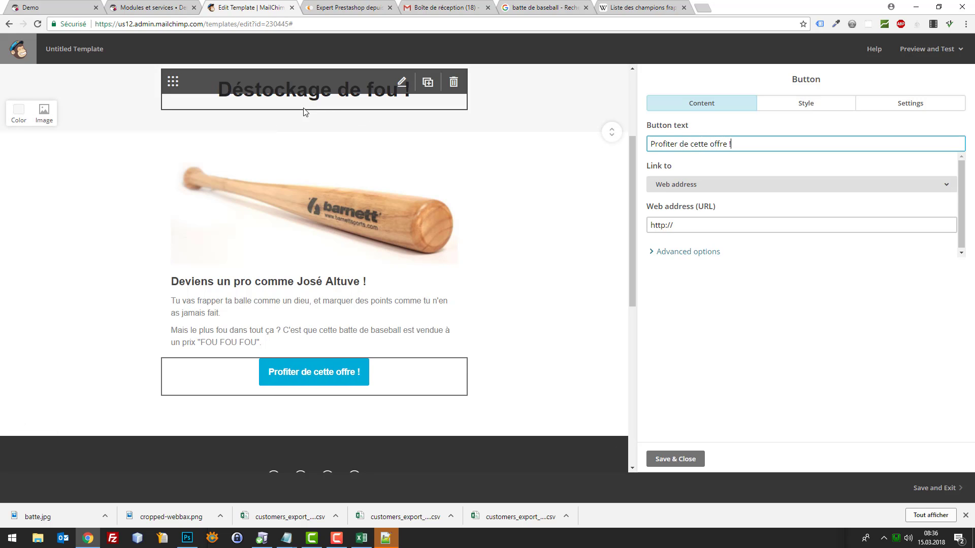
pyautogui.click(402, 83)
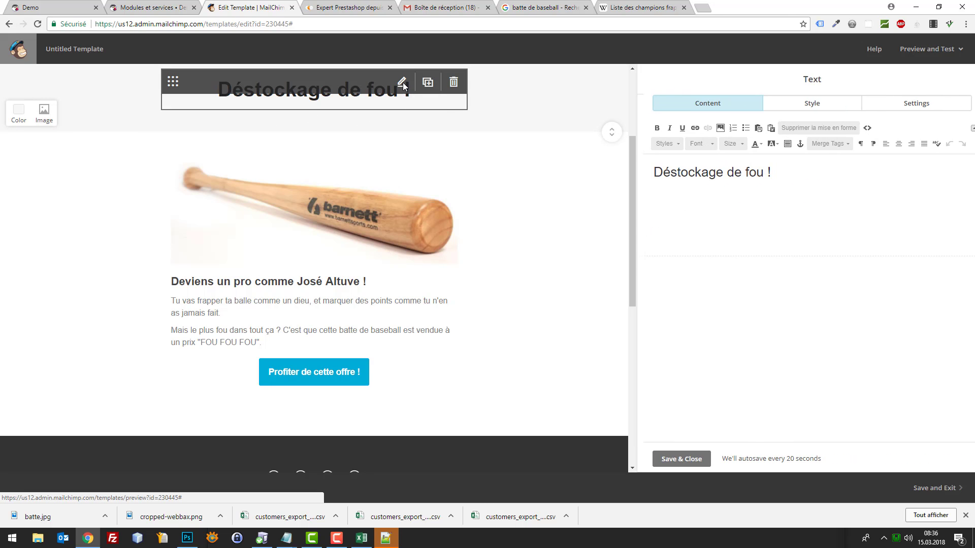
pyautogui.click(825, 182)
pyautogui.write('Bate')
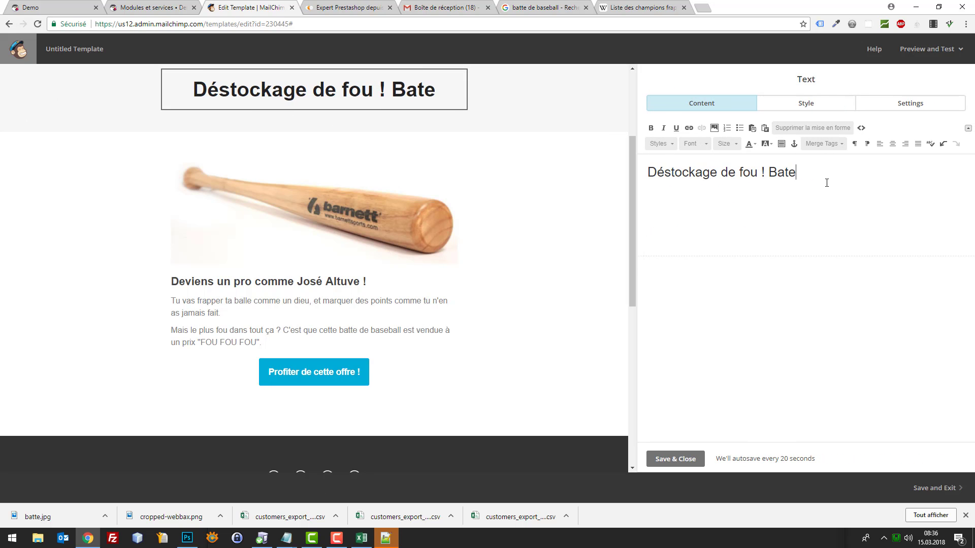
pyautogui.write(' de Baseball à')
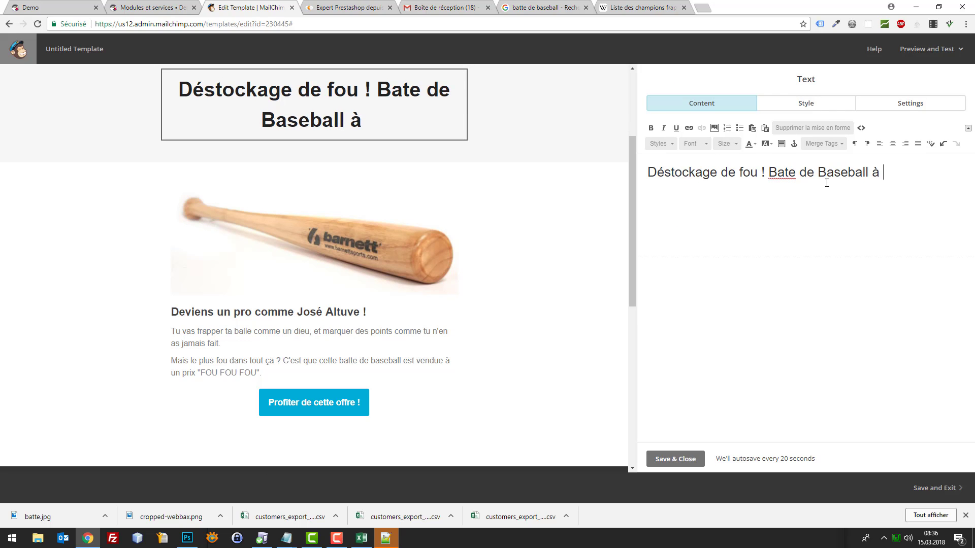
pyautogui.press('BackSpace')
pyautogui.write('30')
pyautogui.press('BackSpace')
pyautogui.write('5 CHF')
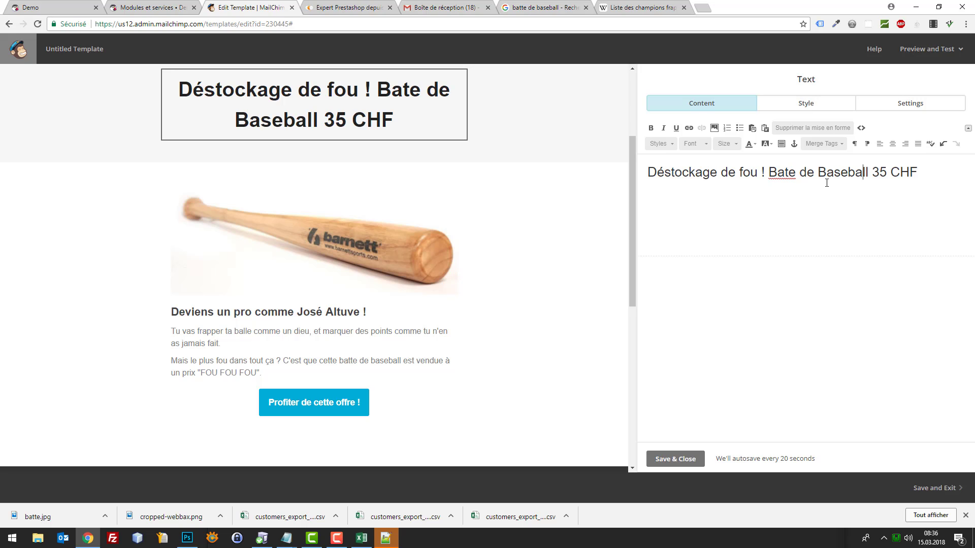
pyautogui.write('t')
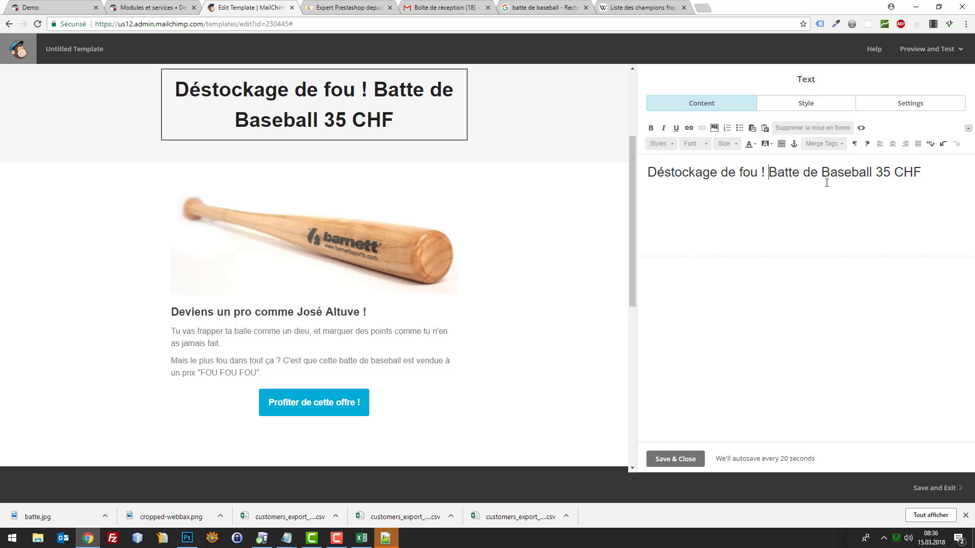
pyautogui.write('/')
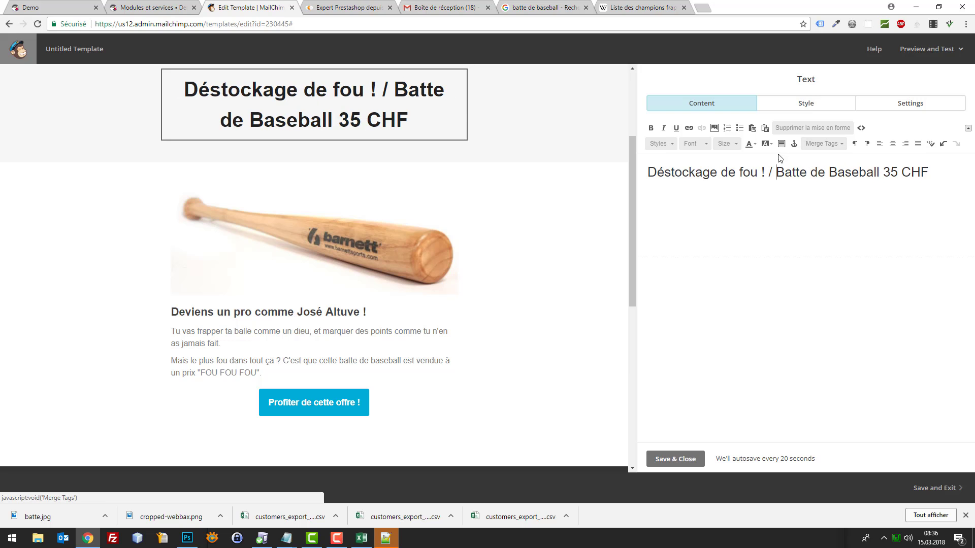
pyautogui.moveTo(376, 401)
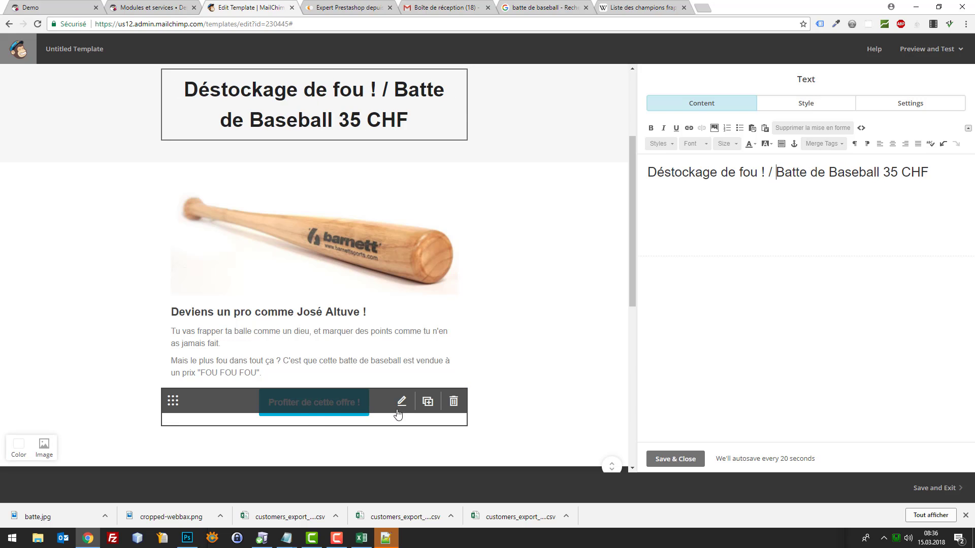
pyautogui.click(401, 402)
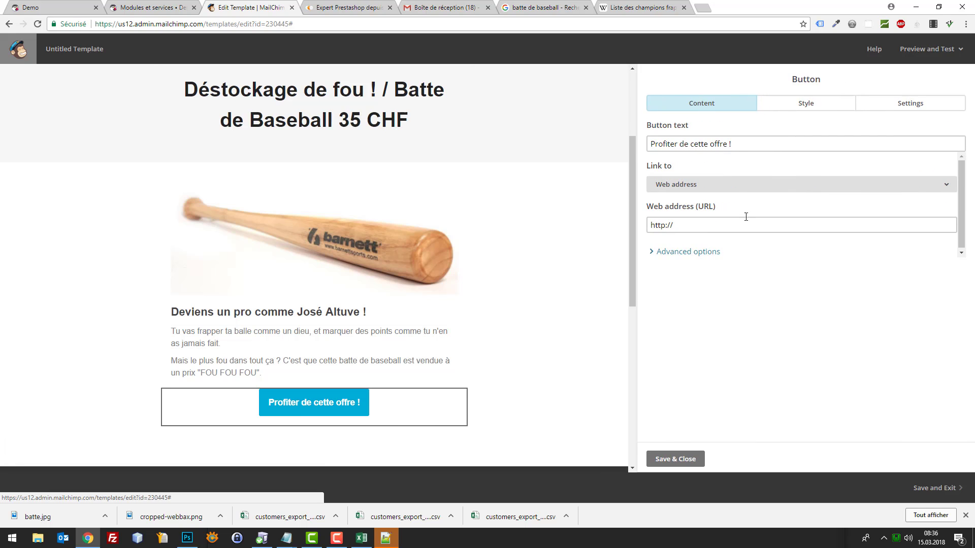
# Replace the button text with 'Acheter ce produit pour 35 CHF', correcting typos along the way
pyautogui.click(748, 145)
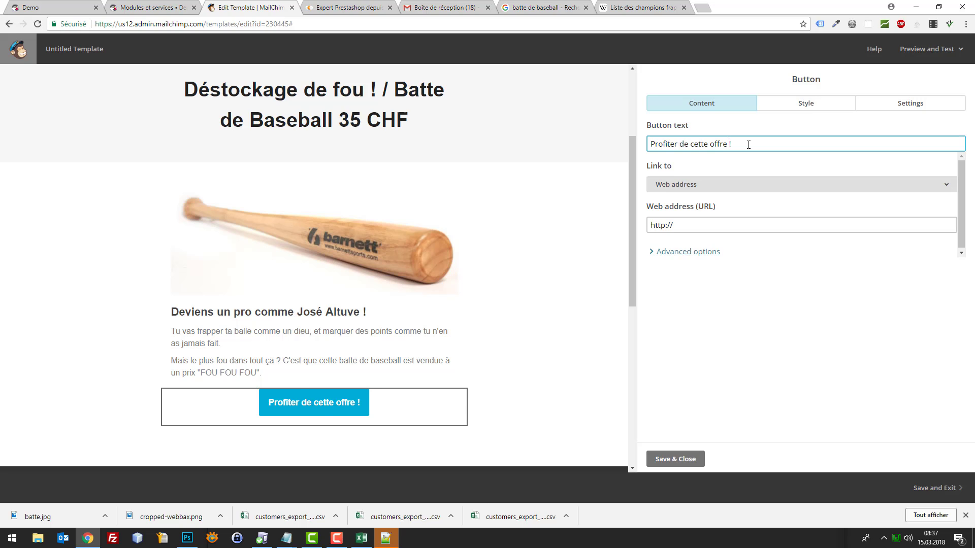
pyautogui.hotkey('ctrl', 'a')
pyautogui.write('AChet')
pyautogui.press('BackSpace')
pyautogui.press('BackSpace')
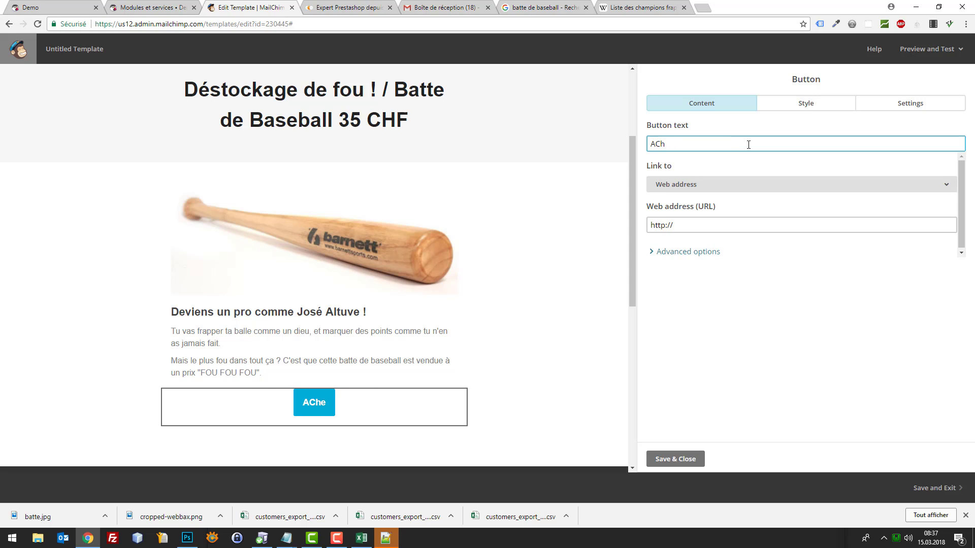
pyautogui.press('BackSpace')
pyautogui.press('BackSpace')
pyautogui.write('he')
pyautogui.press('BackSpace')
pyautogui.press('BackSpace')
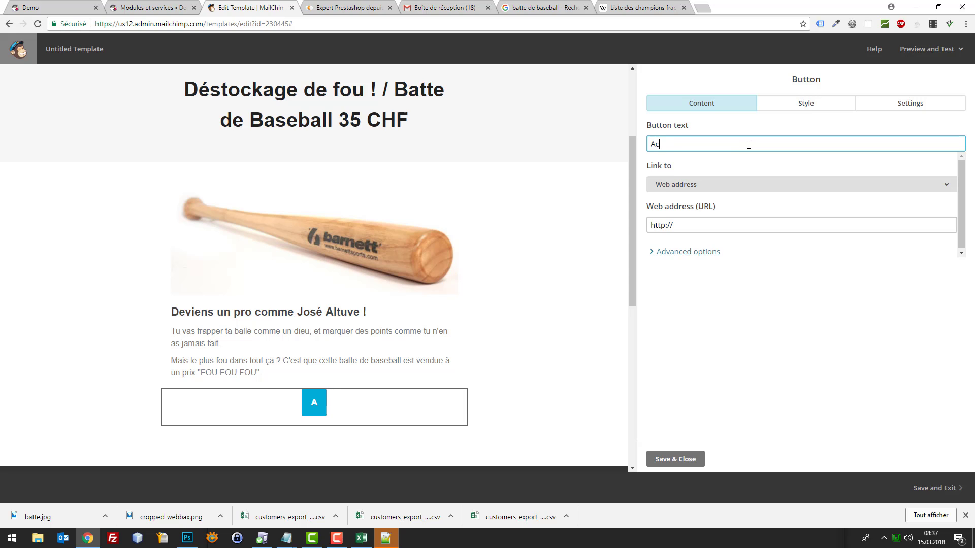
pyautogui.write('cheter cette batte d')
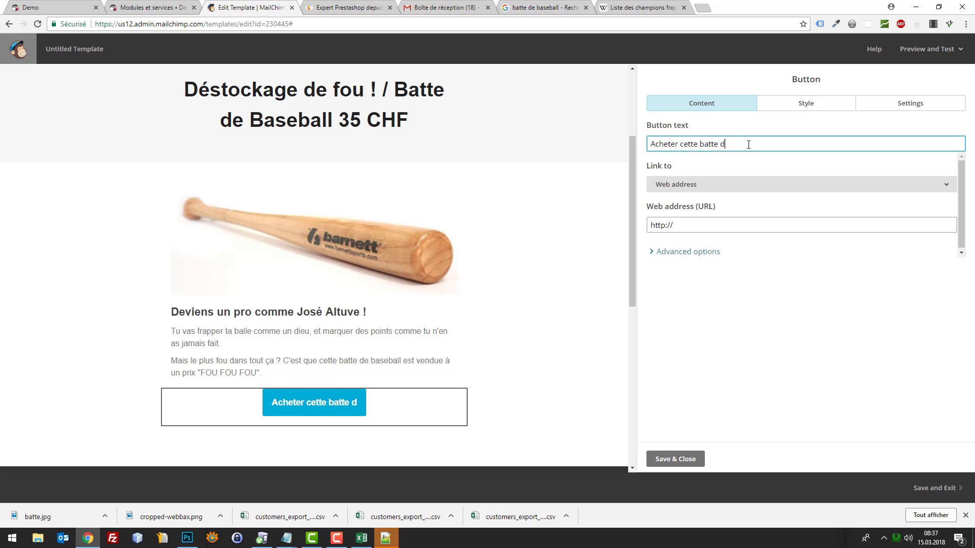
pyautogui.press('BackSpace')
pyautogui.write('pour 25')
pyautogui.press('BackSpace')
pyautogui.press('BackSpace')
pyautogui.write('3')
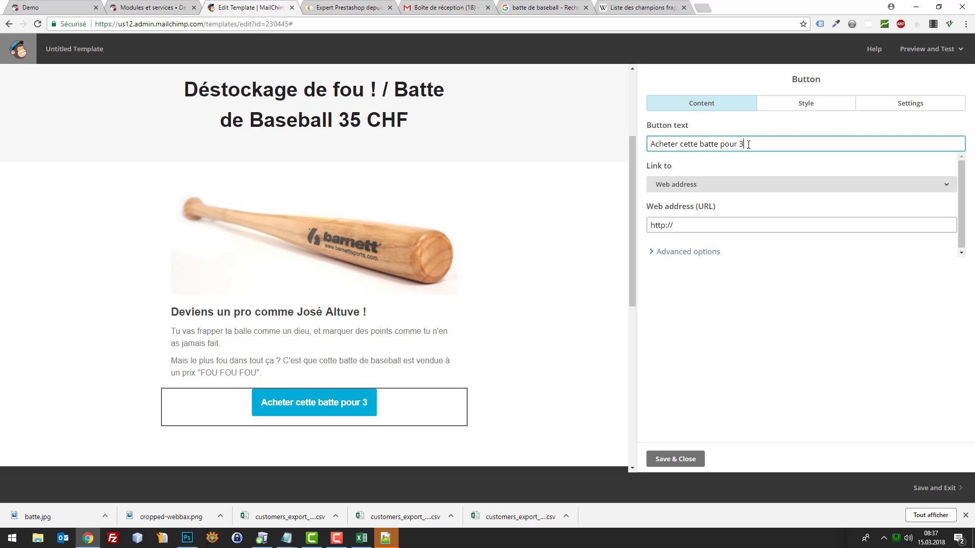
pyautogui.write('5 CHF')
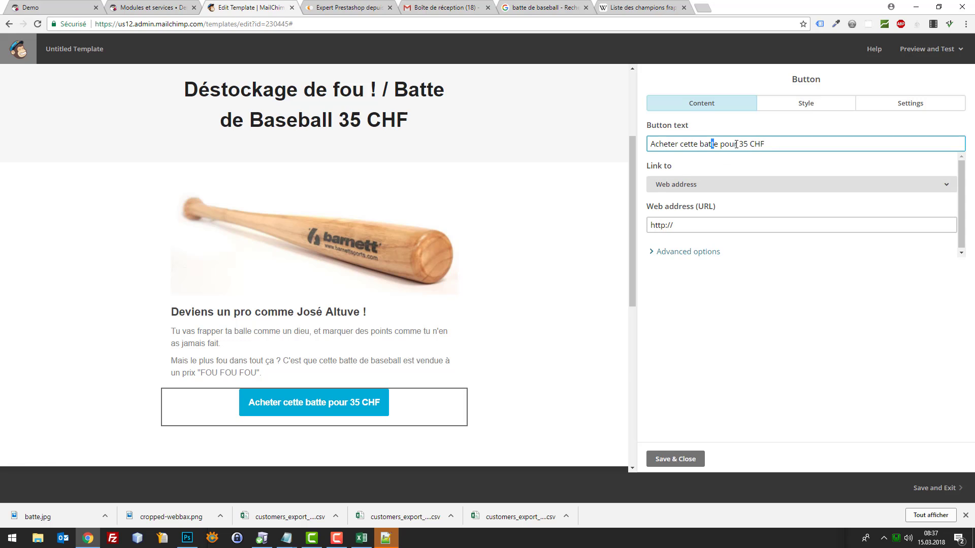
pyautogui.press('BackSpace')
pyautogui.press('BackSpace')
pyautogui.press('BackSpace')
pyautogui.press('BackSpace')
pyautogui.press('BackSpace')
pyautogui.press('BackSpace')
pyautogui.press('BackSpace')
pyautogui.press('BackSpace')
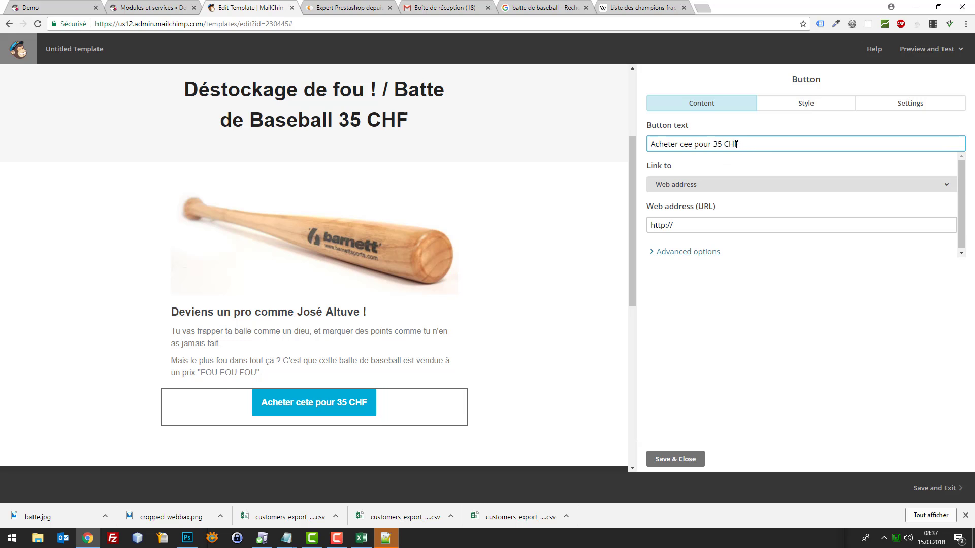
pyautogui.write('produit')
pyautogui.press('Delete')
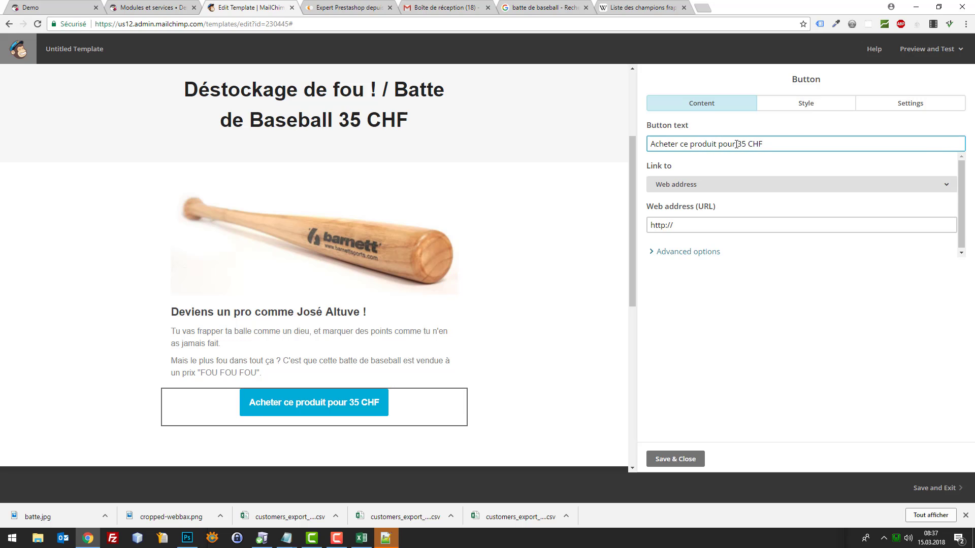
# Replace '35 CHF' at the end of the title with 'professionnelle'
pyautogui.click(344, 134)
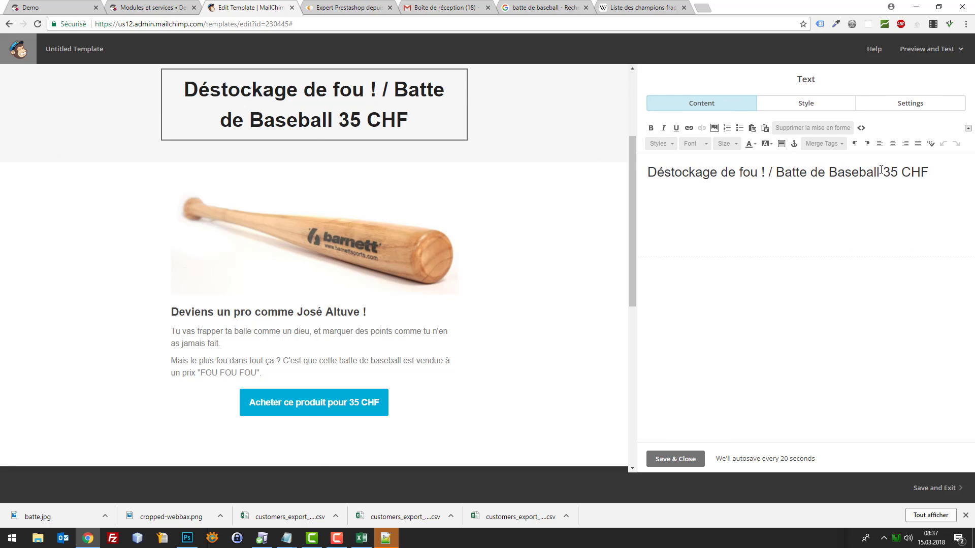
pyautogui.moveTo(881, 170); pyautogui.dragTo(965, 168)
pyautogui.write('profesionn')
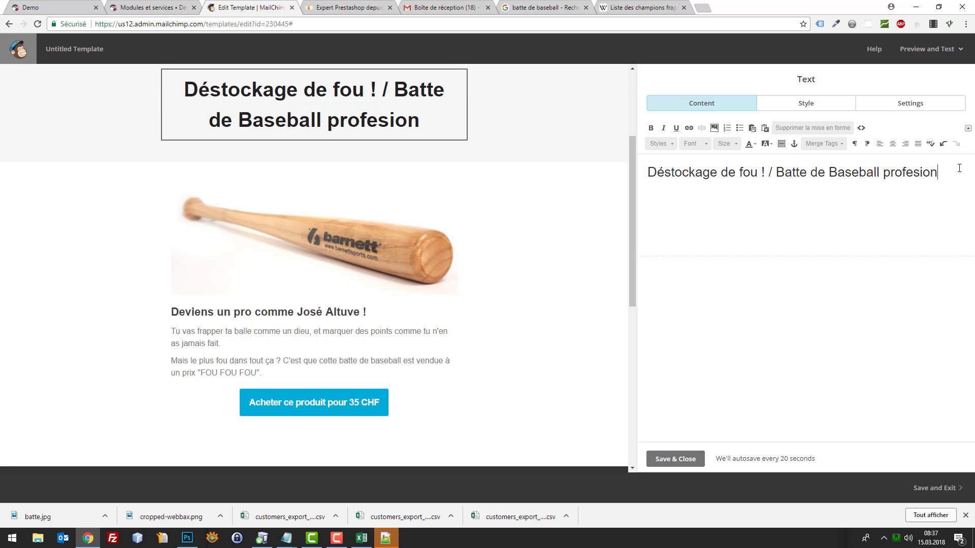
pyautogui.press('BackSpace')
pyautogui.press('BackSpace')
pyautogui.press('BackSpace')
pyautogui.press('BackSpace')
pyautogui.write('sionnelle')
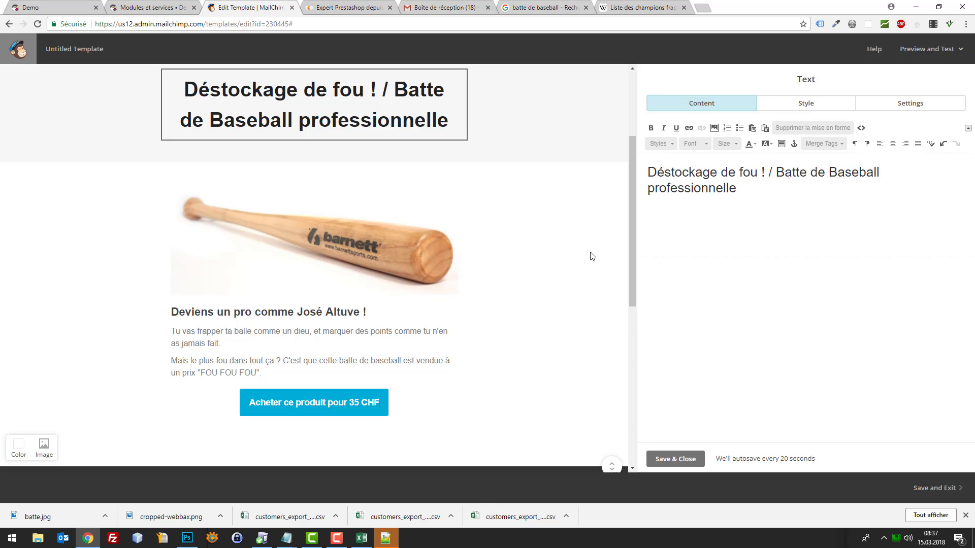
pyautogui.scroll(3, 581, 222)
pyautogui.scroll(-3, 577, 233)
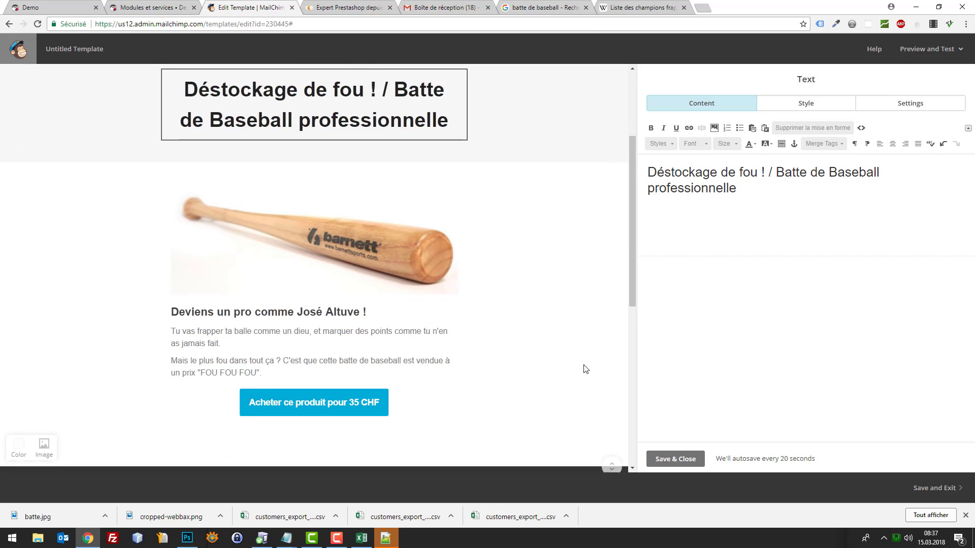
pyautogui.scroll(1, 592, 339)
pyautogui.scroll(-6, 562, 315)
pyautogui.moveTo(331, 317)
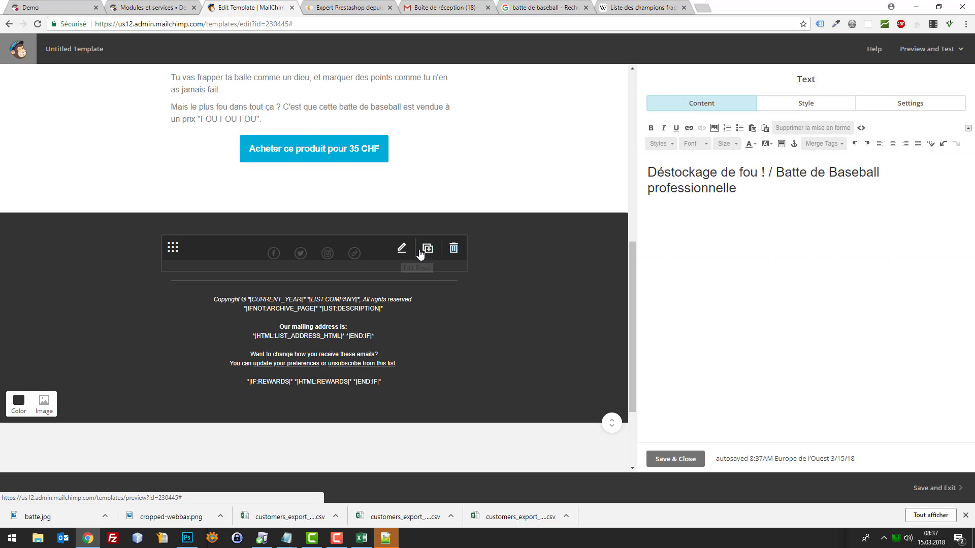
# Edit the footer's Facebook and Twitter link addresses and remove the Instagram link
pyautogui.click(400, 252)
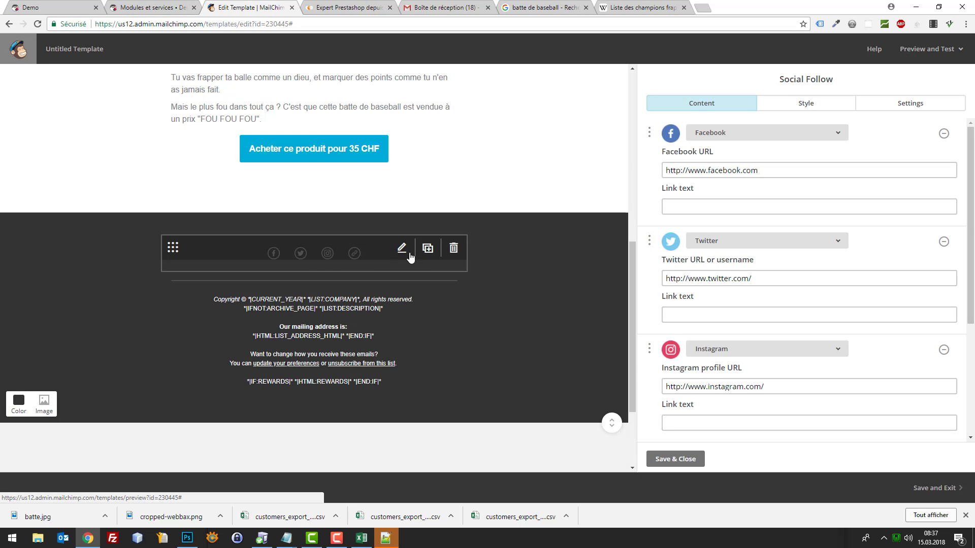
pyautogui.click(776, 169)
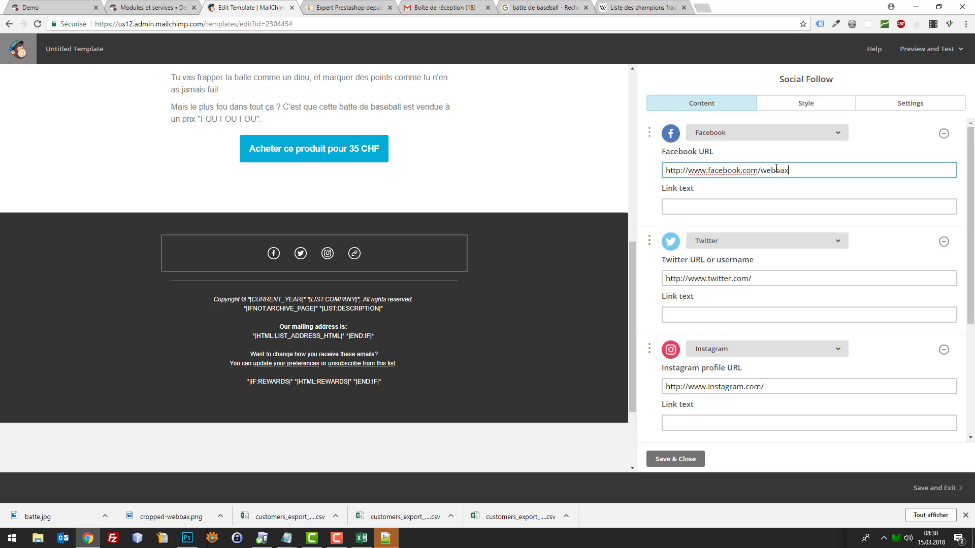
pyautogui.click(785, 275)
pyautogui.write('webbax_ch')
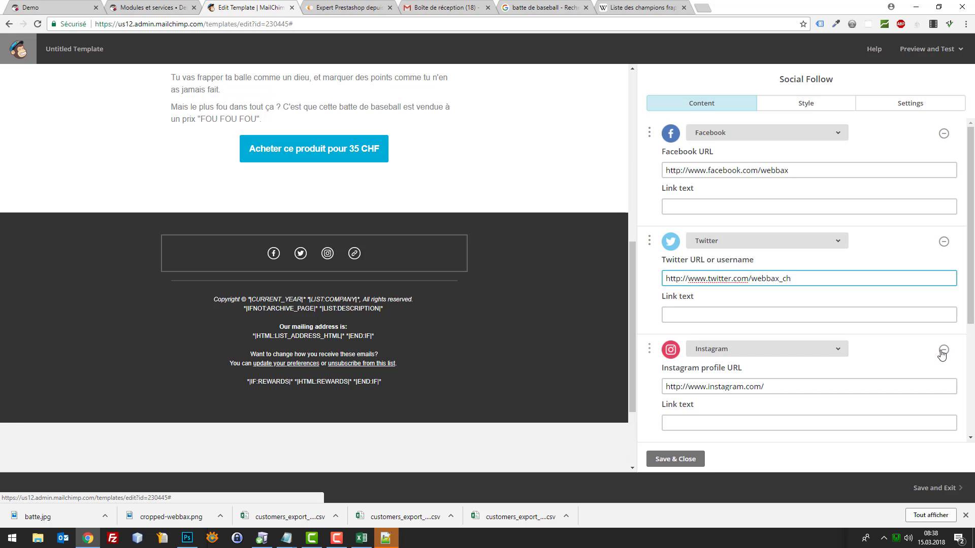
pyautogui.scroll(-2, 940, 351)
pyautogui.click(943, 248)
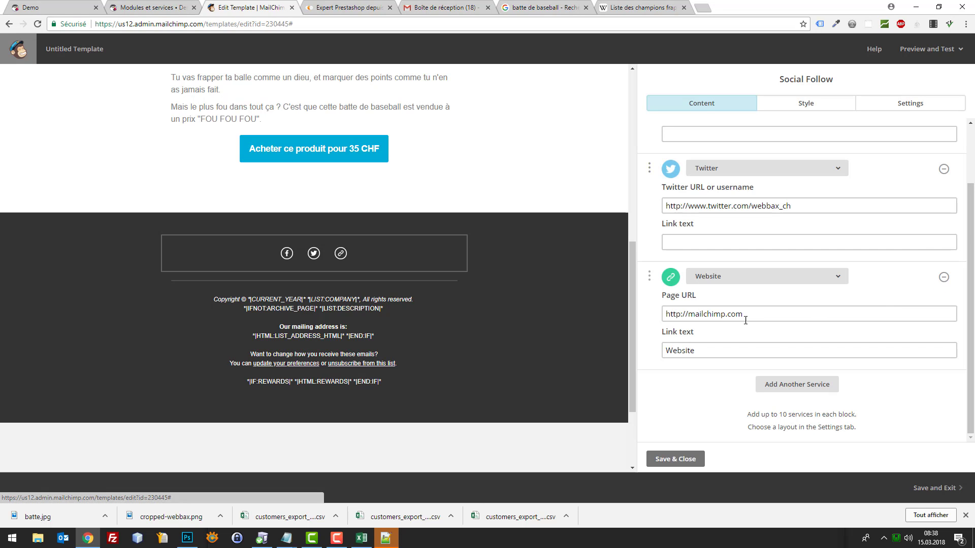
pyautogui.click(703, 310)
pyautogui.doubleClick(704, 311)
pyautogui.write('webbax')
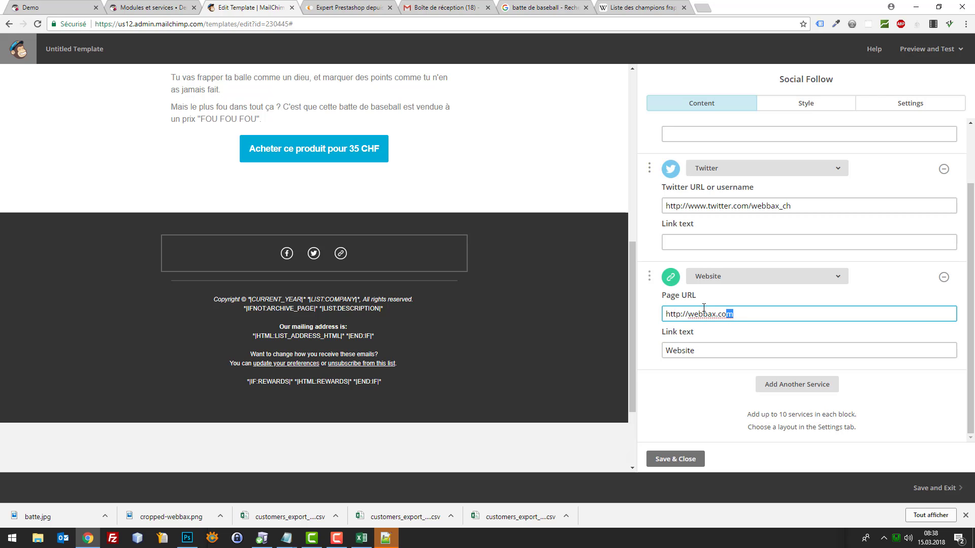
pyautogui.press('BackSpace')
pyautogui.press('BackSpace')
pyautogui.click(680, 459)
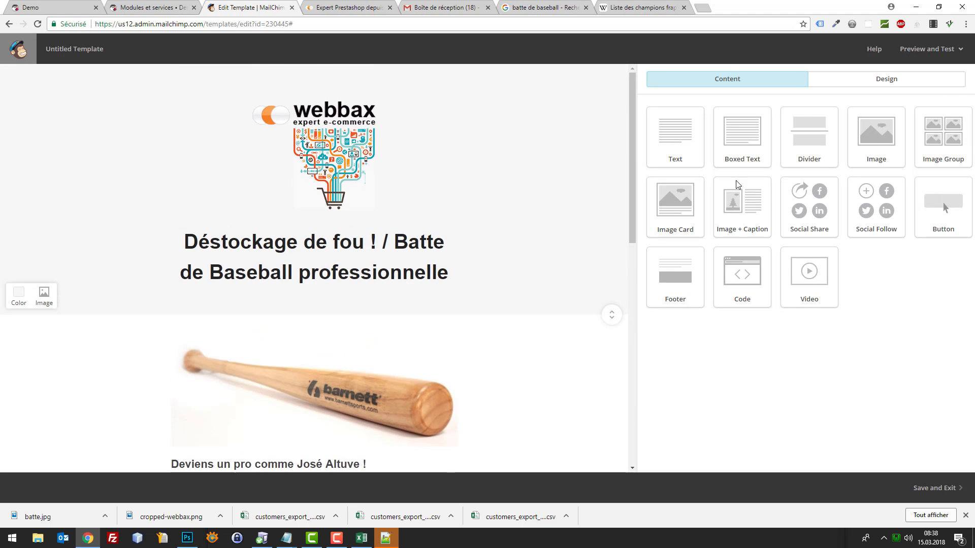
# Preview the finished template in full-preview mode, then return to the editor
pyautogui.click(912, 51)
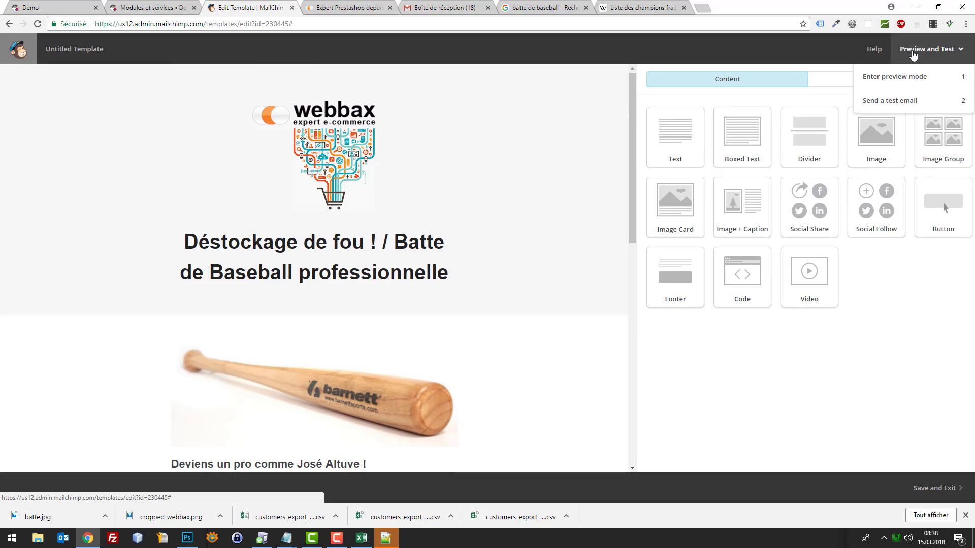
pyautogui.click(908, 77)
pyautogui.scroll(-7, 711, 150)
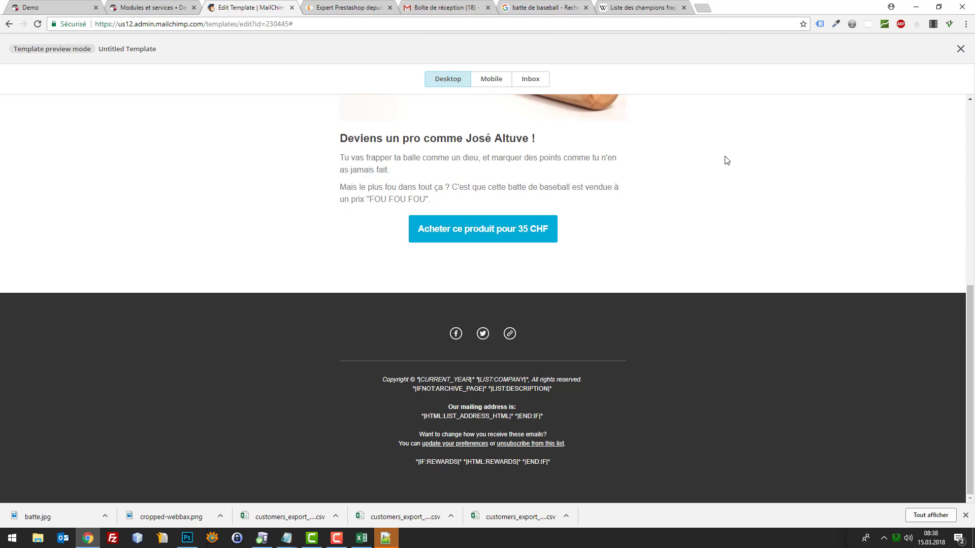
pyautogui.scroll(7, 725, 154)
pyautogui.scroll(-7, 816, 137)
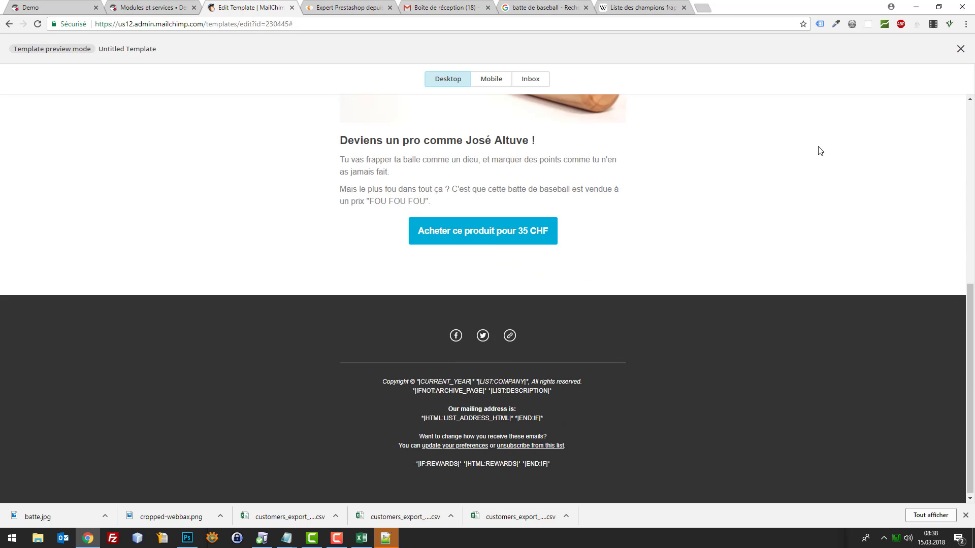
pyautogui.click(960, 49)
# Send a test email of the template to the Gmail address and bring up the inbox
pyautogui.moveTo(937, 57)
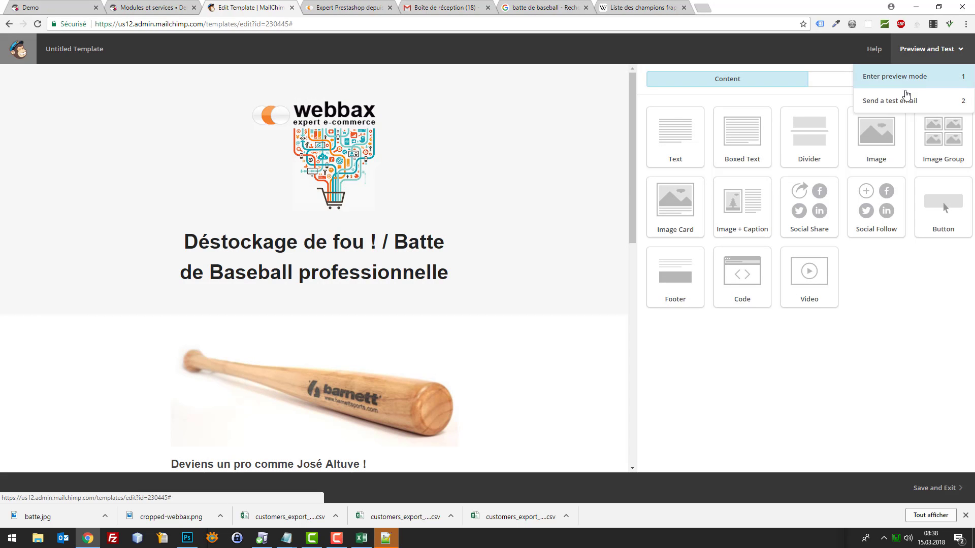
pyautogui.click(905, 100)
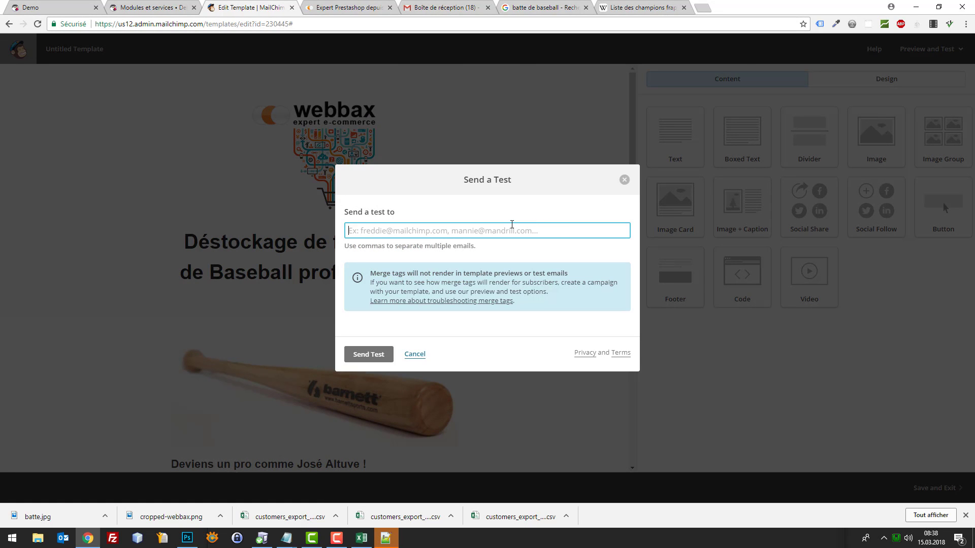
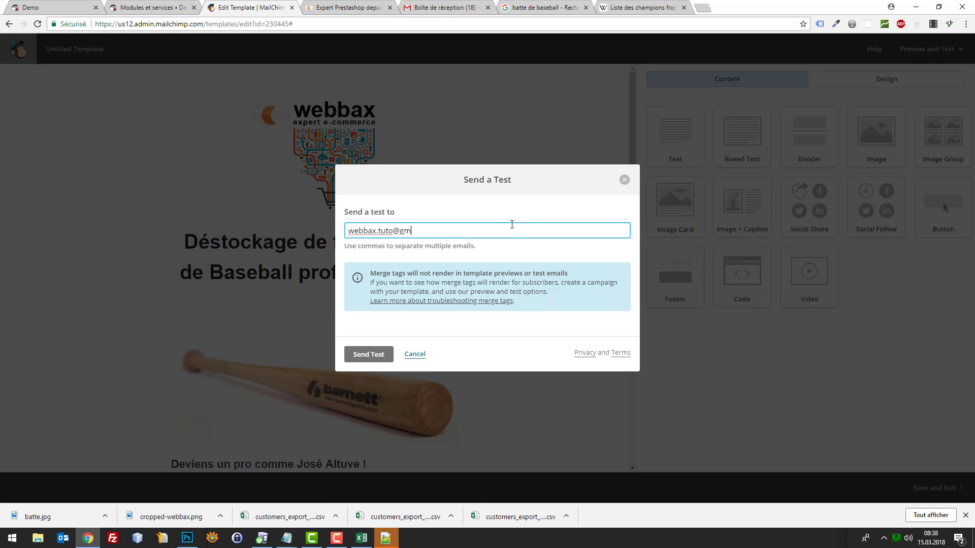
pyautogui.click(366, 352)
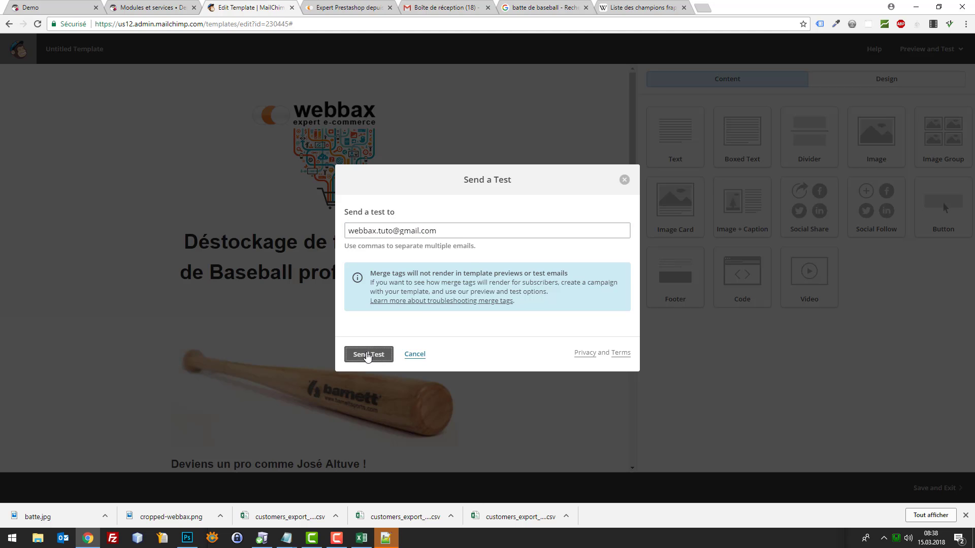
pyautogui.moveTo(441, 7); pyautogui.dragTo(345, 7)
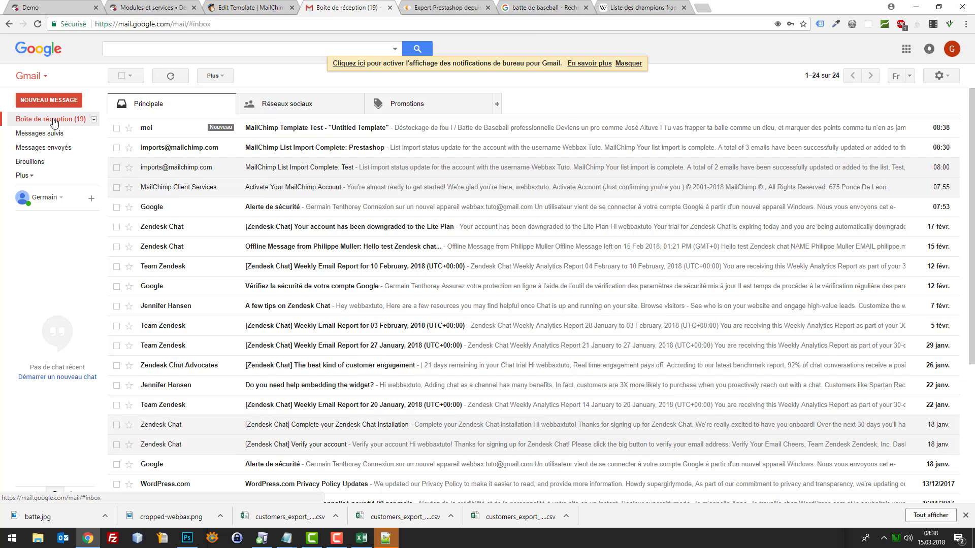
# Open the 'MailChimp Template Test' email and dismiss MailChimp's test-sent confirmation
pyautogui.click(390, 130)
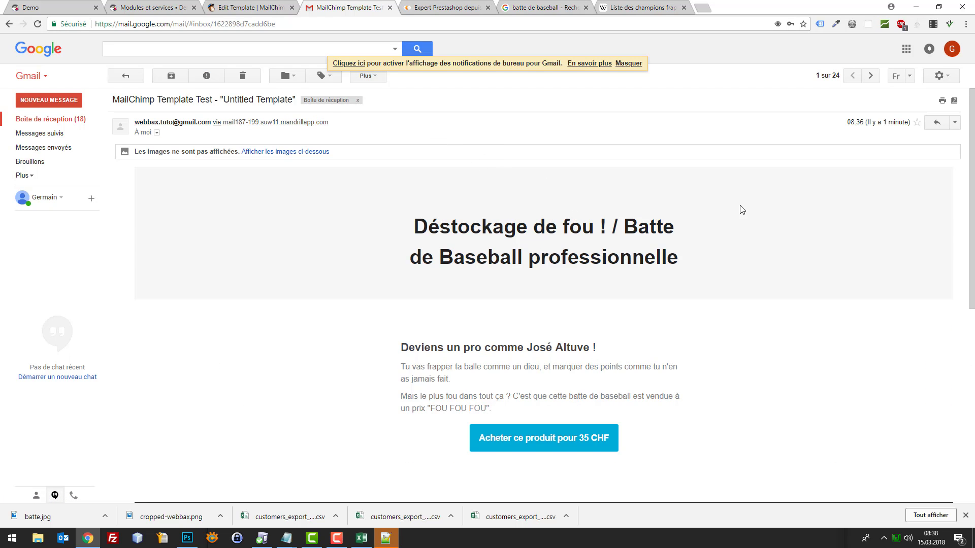
pyautogui.scroll(-5, 612, 307)
pyautogui.scroll(5, 588, 289)
pyautogui.scroll(-3, 385, 285)
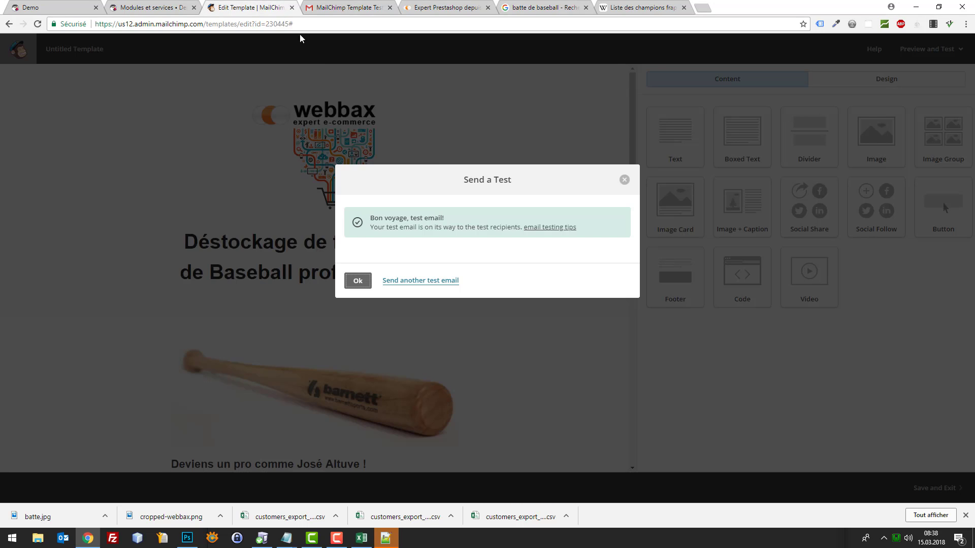
pyautogui.click(249, 8)
pyautogui.click(625, 180)
# Load the test email's blocked images and check the logo, bat, button and footer
pyautogui.click(348, 7)
pyautogui.scroll(3, 511, 152)
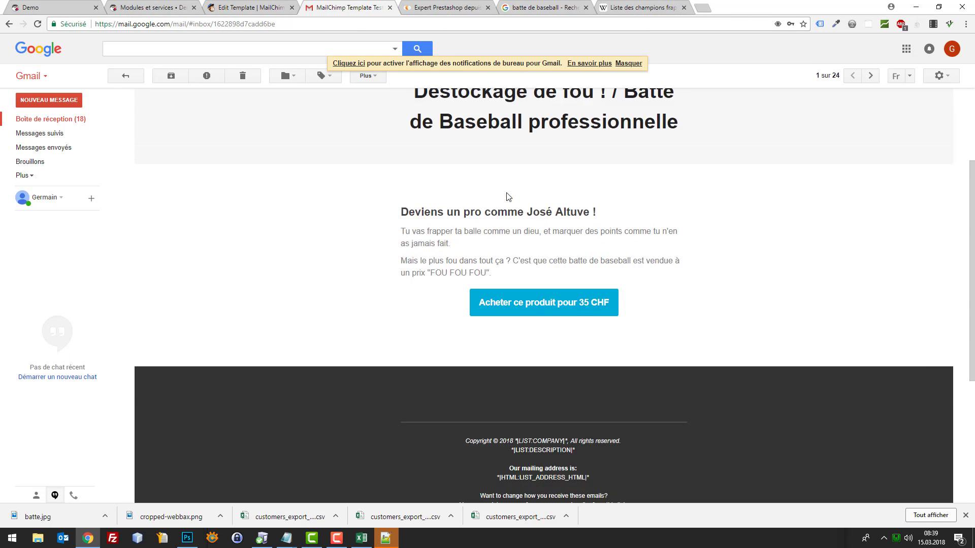
pyautogui.click(296, 152)
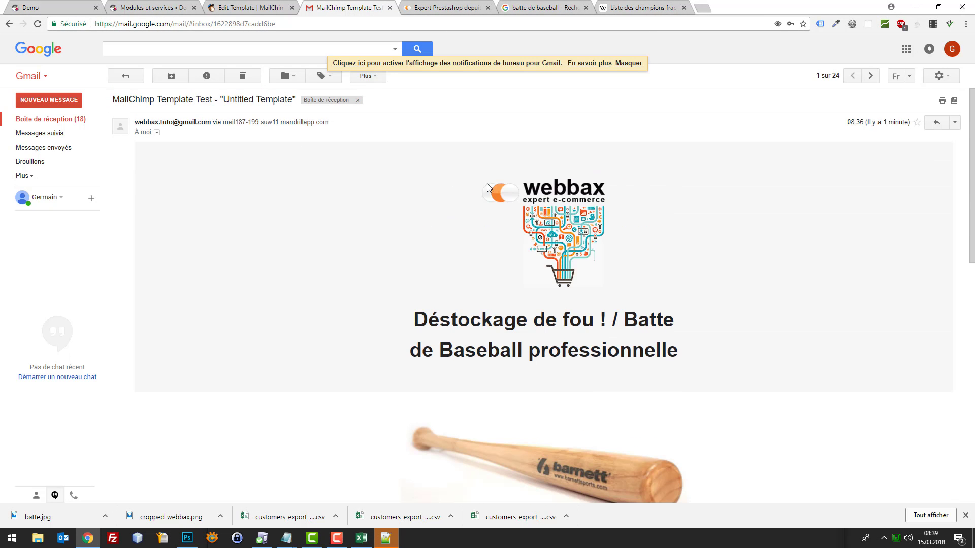
pyautogui.scroll(-2, 762, 221)
pyautogui.scroll(-3, 762, 221)
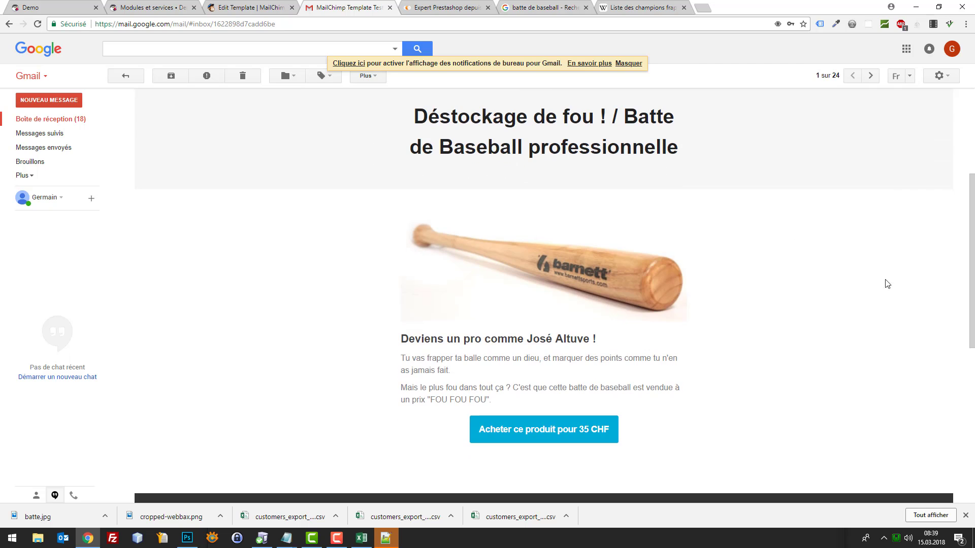
pyautogui.scroll(3, 509, 207)
pyautogui.scroll(-5, 628, 279)
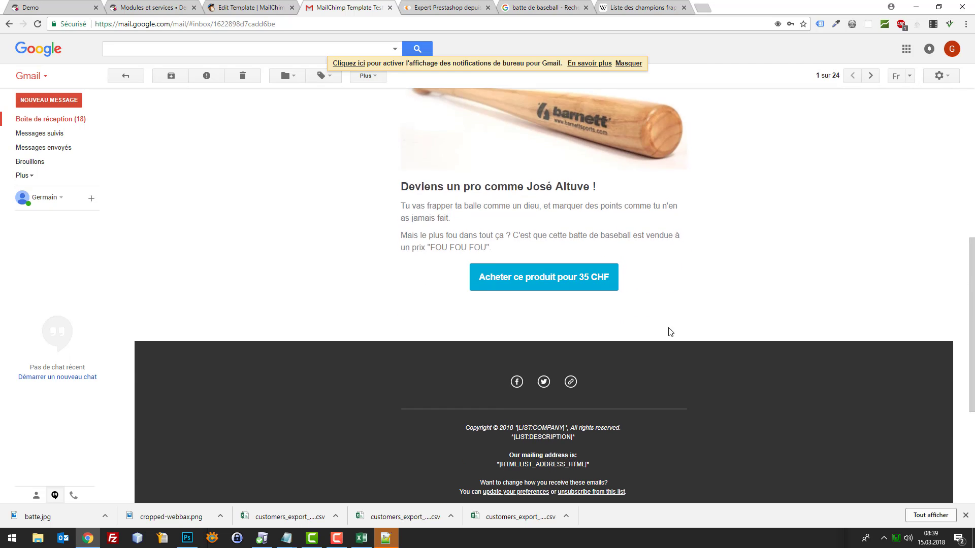
pyautogui.scroll(-2, 629, 331)
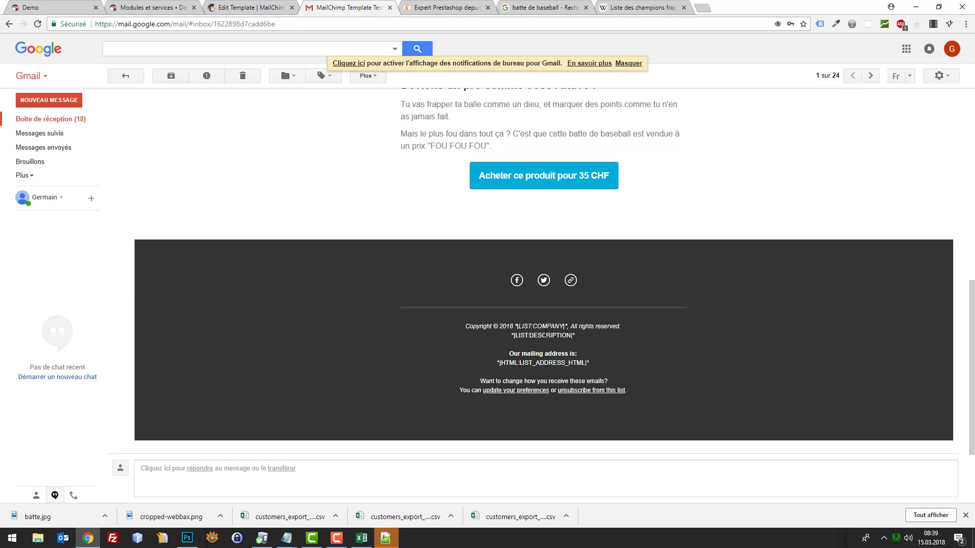
pyautogui.click(262, 6)
# Delete the footer's copyright and mailing-address lines and save the now-empty footer block
pyautogui.scroll(-10, 539, 320)
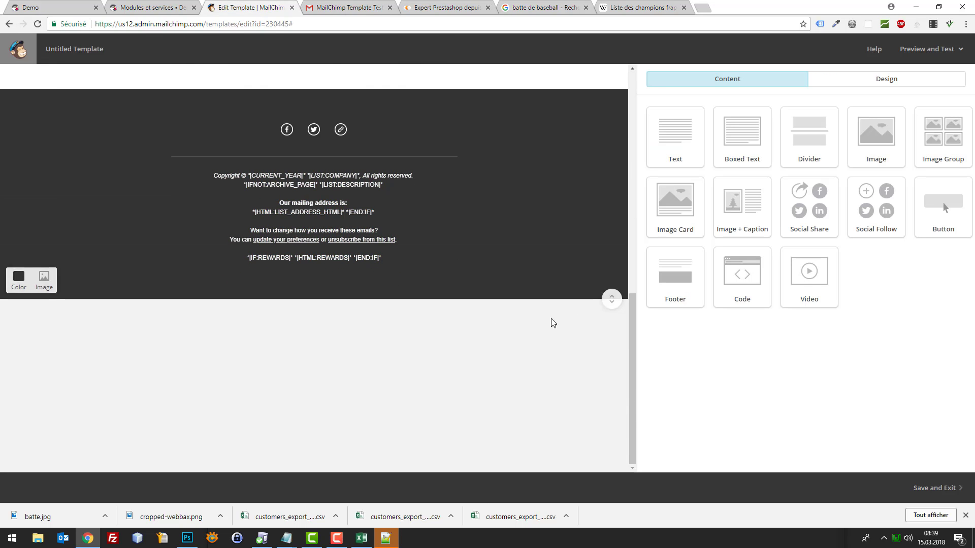
pyautogui.click(402, 178)
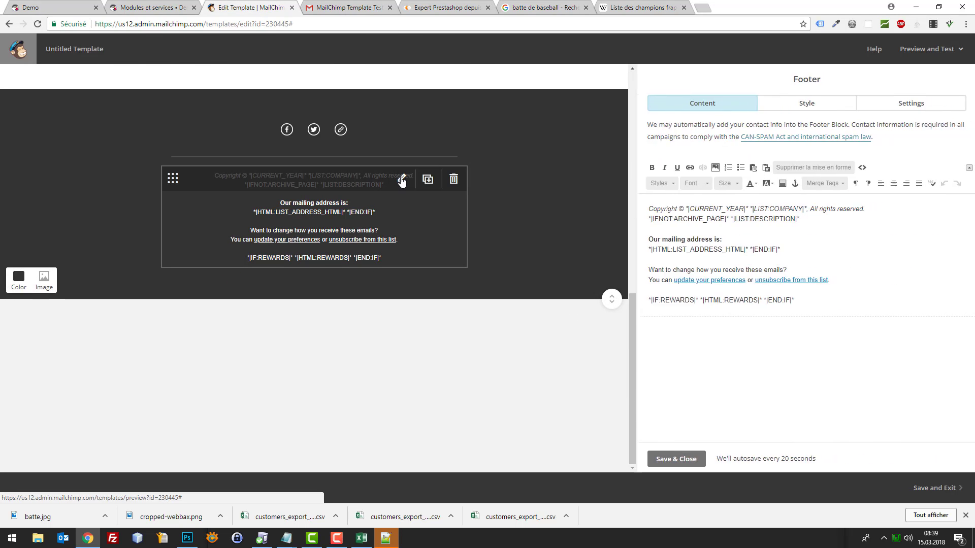
pyautogui.click(784, 209)
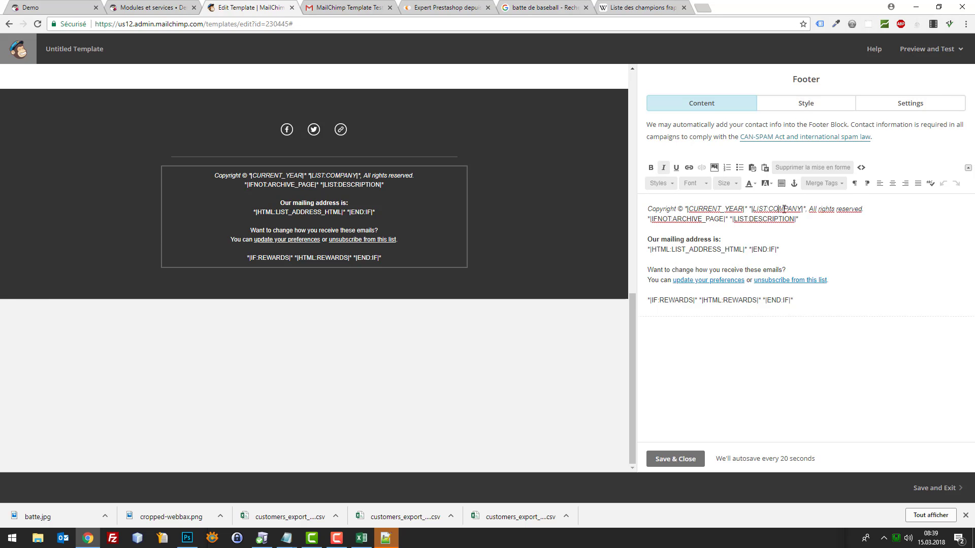
pyautogui.moveTo(798, 218); pyautogui.dragTo(626, 210)
pyautogui.click(829, 259)
pyautogui.moveTo(800, 303); pyautogui.dragTo(632, 201)
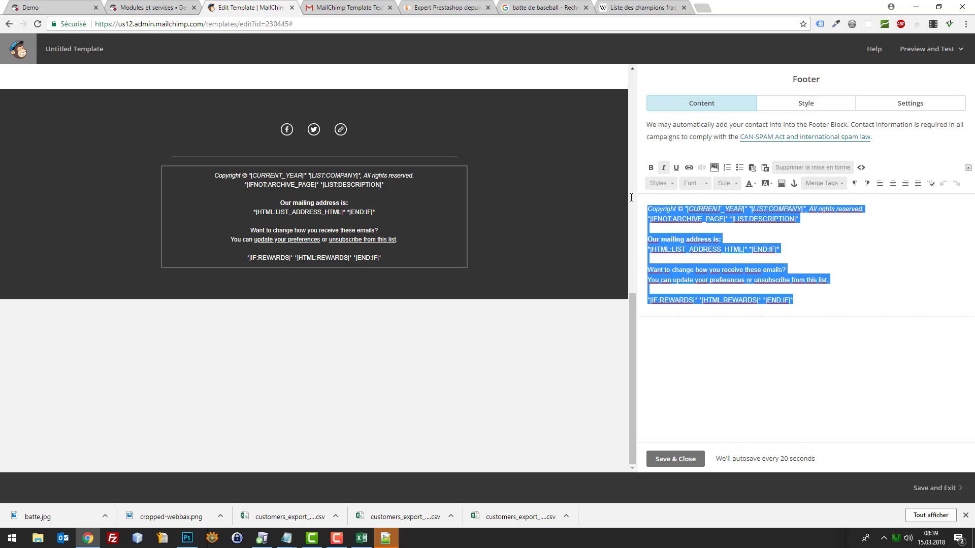
pyautogui.press('BackSpace')
pyautogui.click(675, 459)
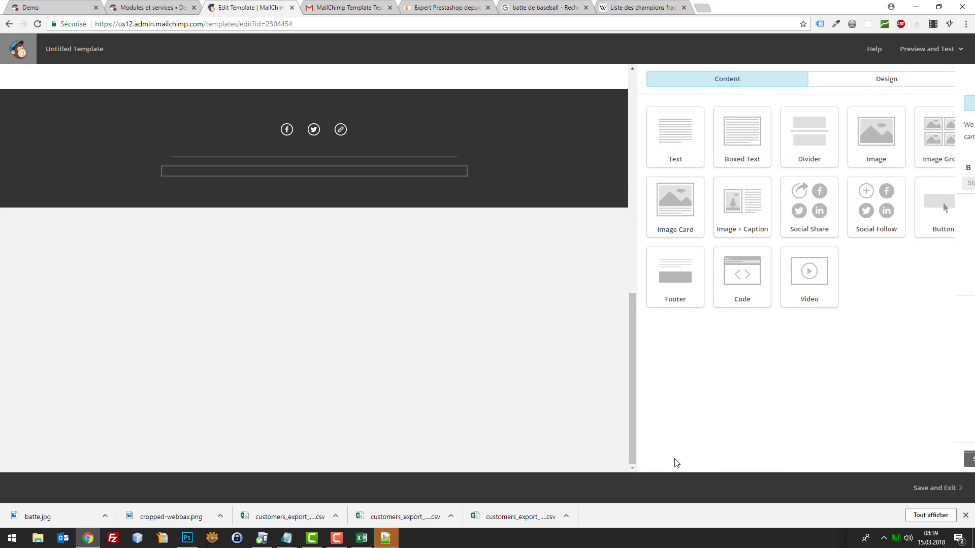
pyautogui.scroll(3, 505, 308)
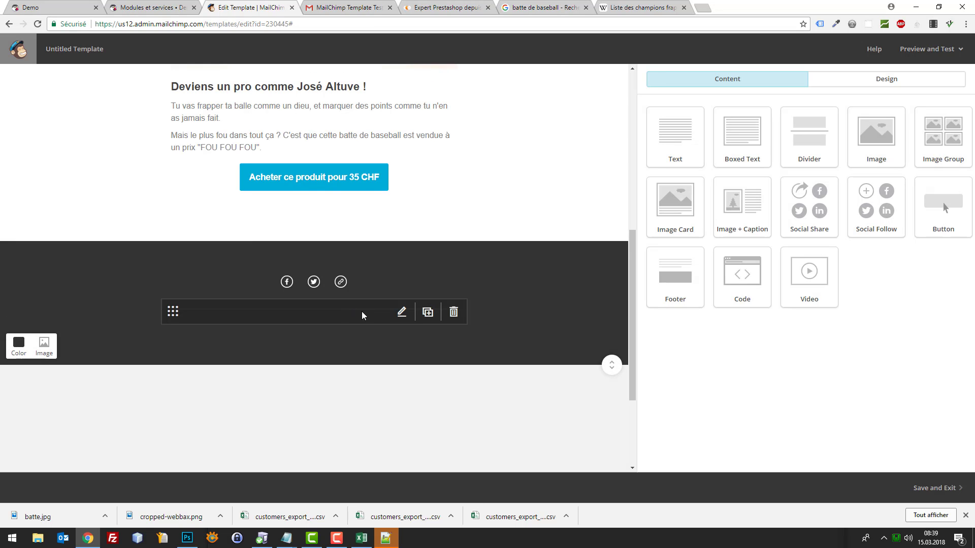
pyautogui.scroll(1, 457, 279)
pyautogui.scroll(4, 582, 274)
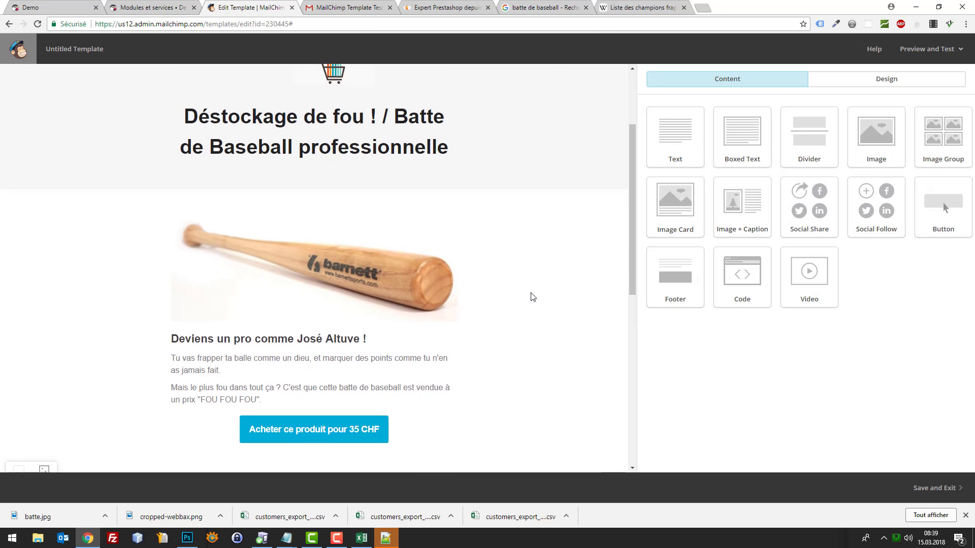
pyautogui.scroll(-4, 529, 294)
pyautogui.scroll(5, 464, 312)
pyautogui.scroll(-5, 494, 340)
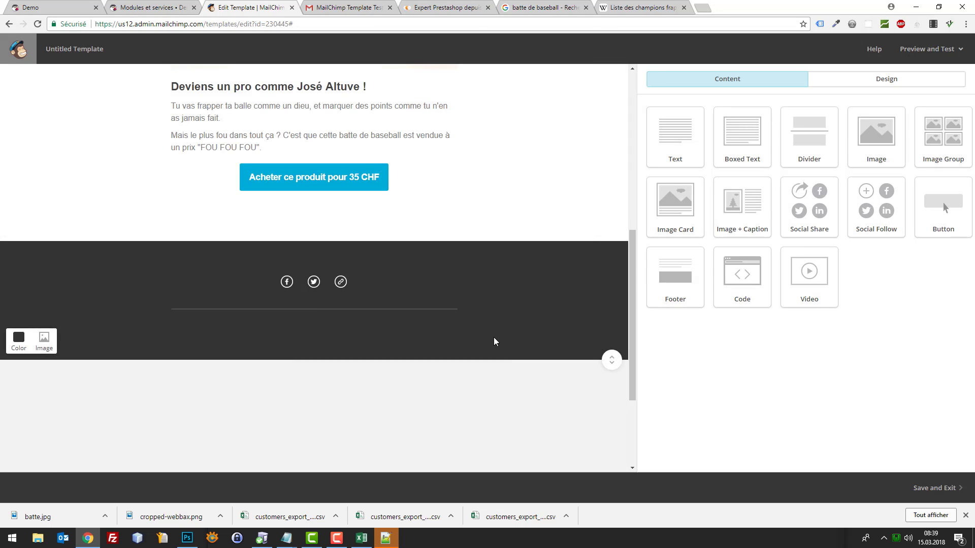
pyautogui.scroll(5, 494, 339)
pyautogui.scroll(-4, 374, 276)
# Give the 35 CHF button an orange #ea5b3a background and save its styling
pyautogui.click(391, 288)
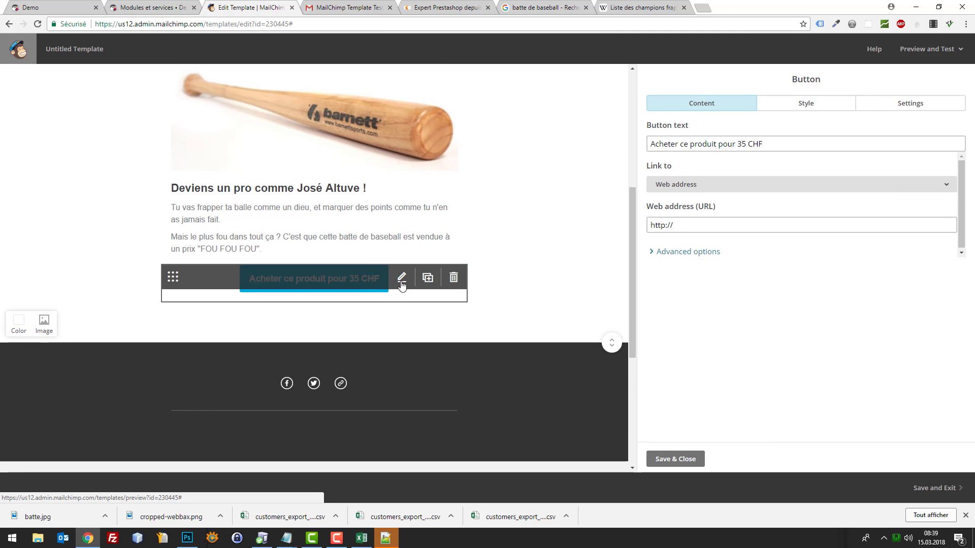
pyautogui.click(805, 107)
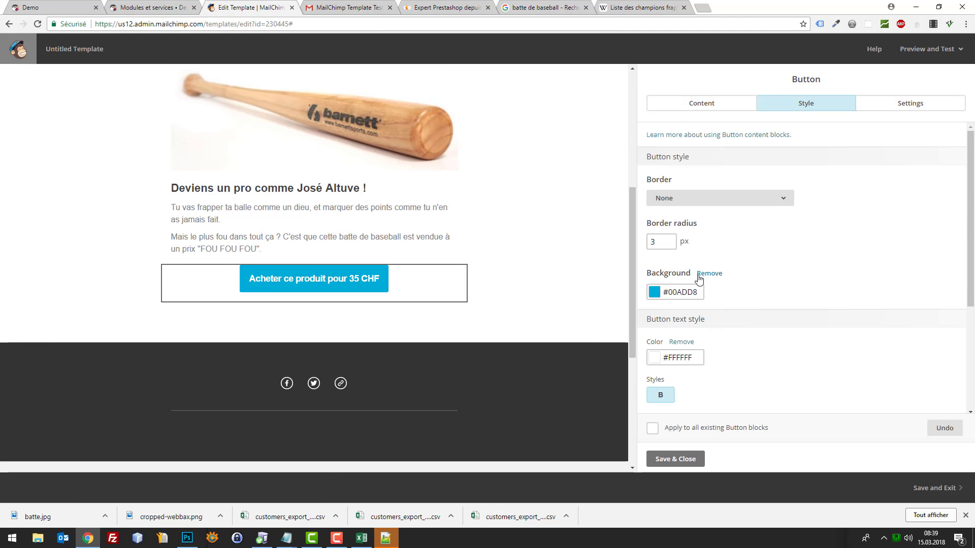
pyautogui.click(655, 292)
pyautogui.scroll(-1, 732, 350)
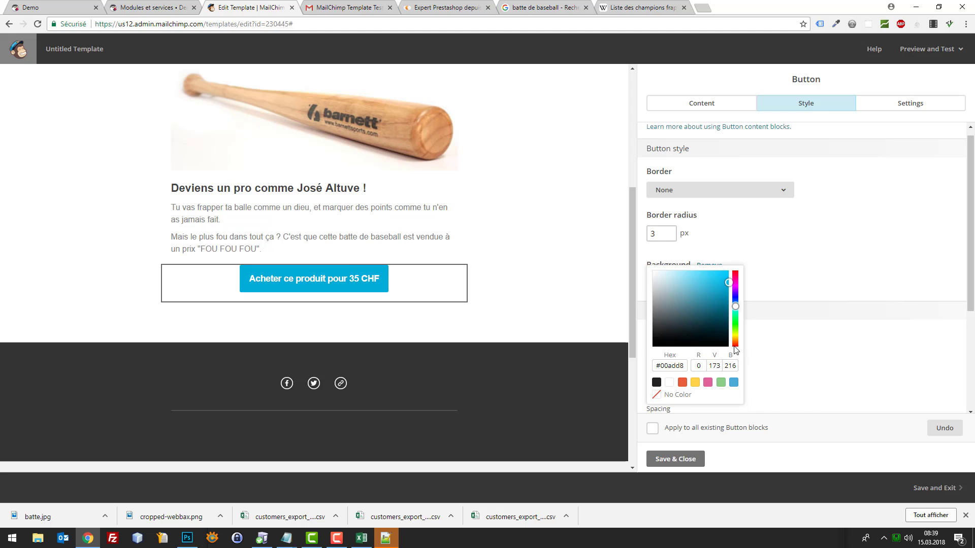
pyautogui.click(682, 391)
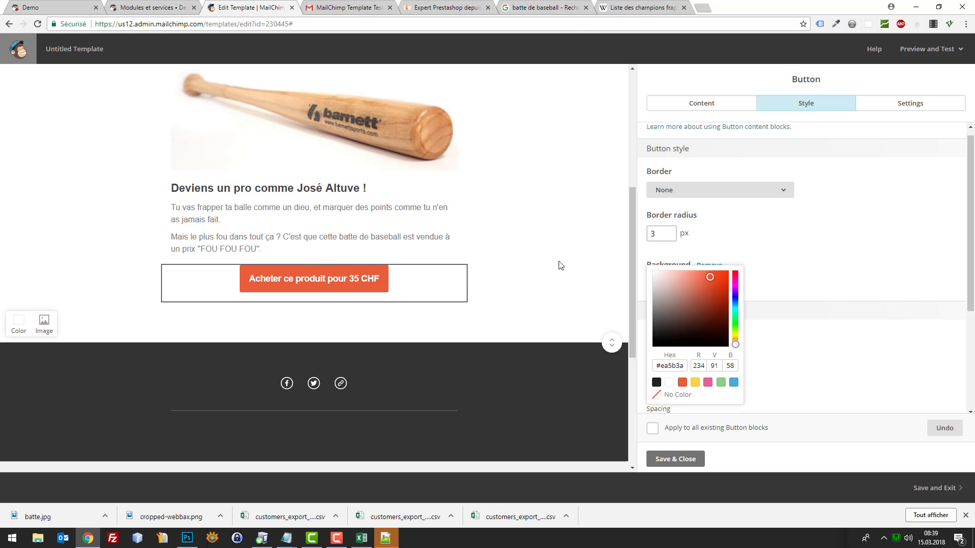
pyautogui.scroll(5, 559, 266)
pyautogui.scroll(-4, 568, 222)
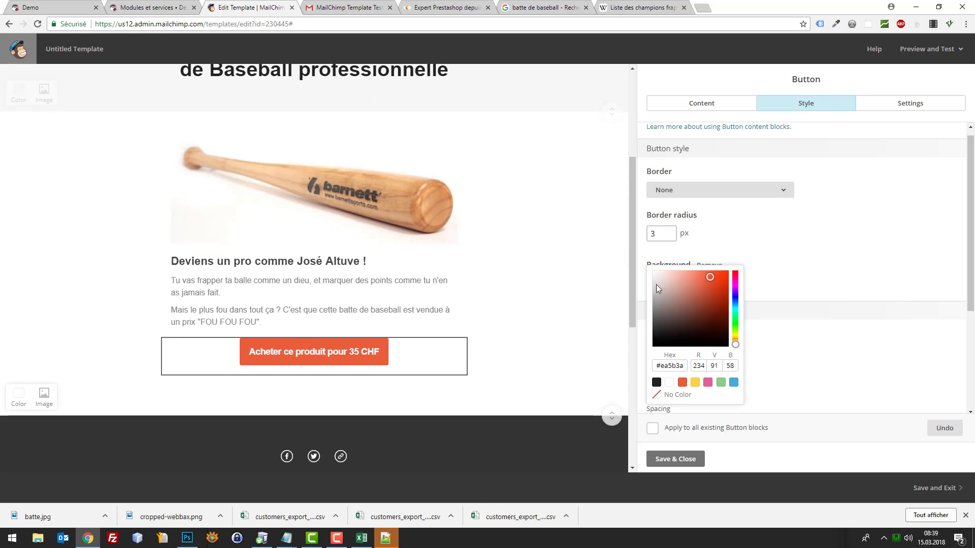
pyautogui.click(823, 337)
pyautogui.click(679, 458)
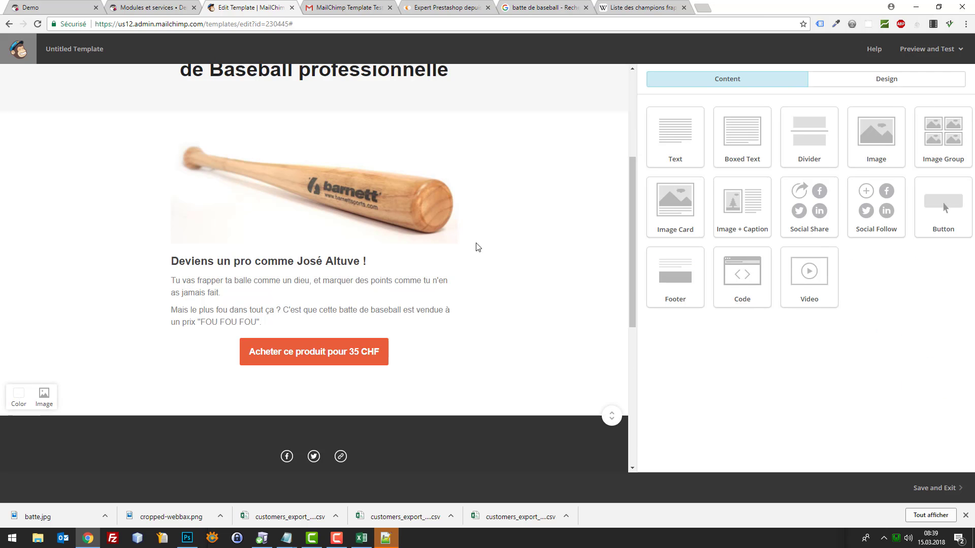
# Cancel the accidental block deletion and reopen the 35 CHF button's link settings
pyautogui.click(608, 416)
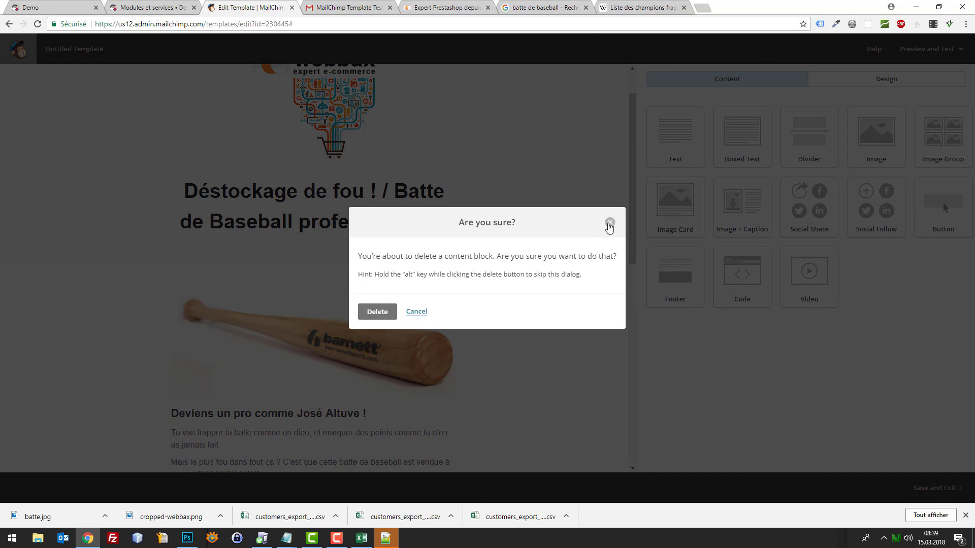
pyautogui.click(610, 222)
pyautogui.scroll(-5, 508, 269)
pyautogui.click(401, 148)
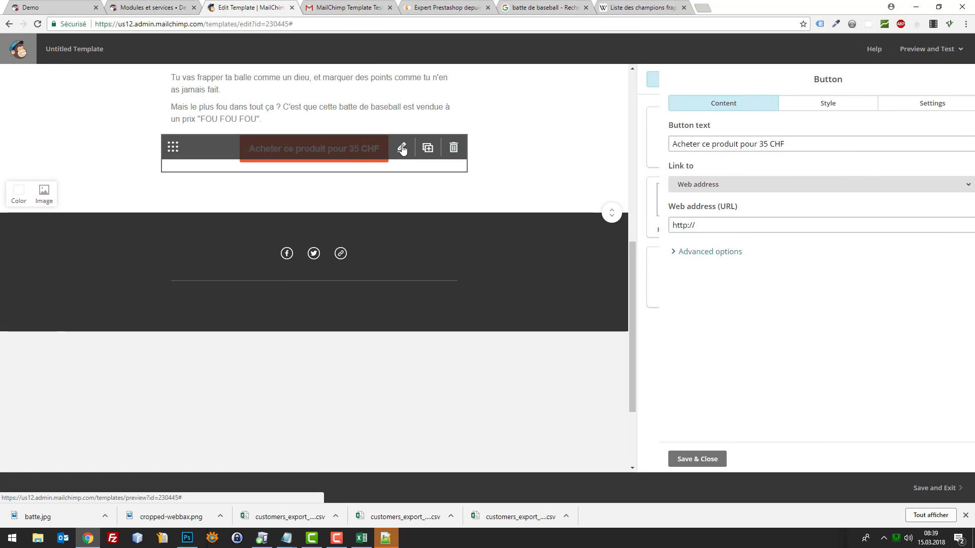
pyautogui.click(67, 4)
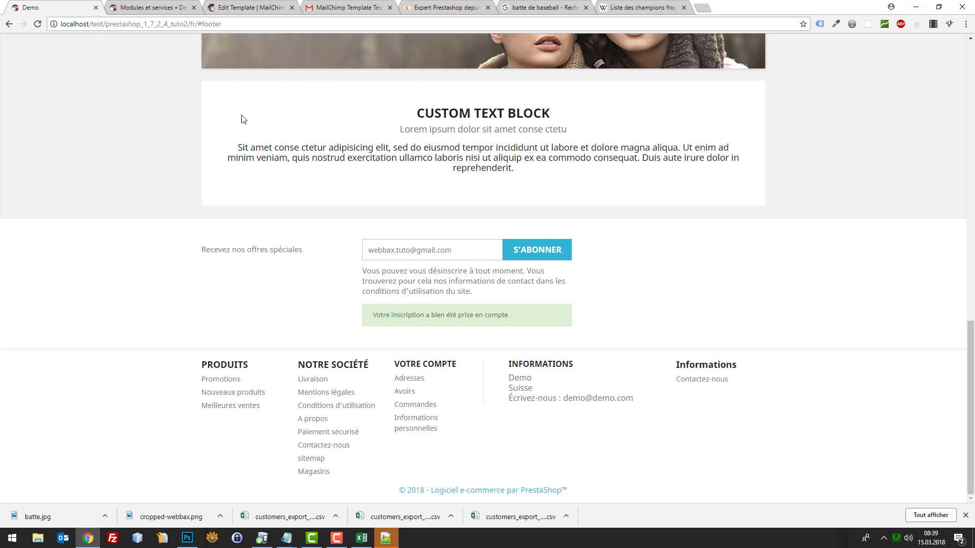
# Copy the 'T-shirt délavé à manches courtes' product page URL up to .html
pyautogui.scroll(10, 339, 114)
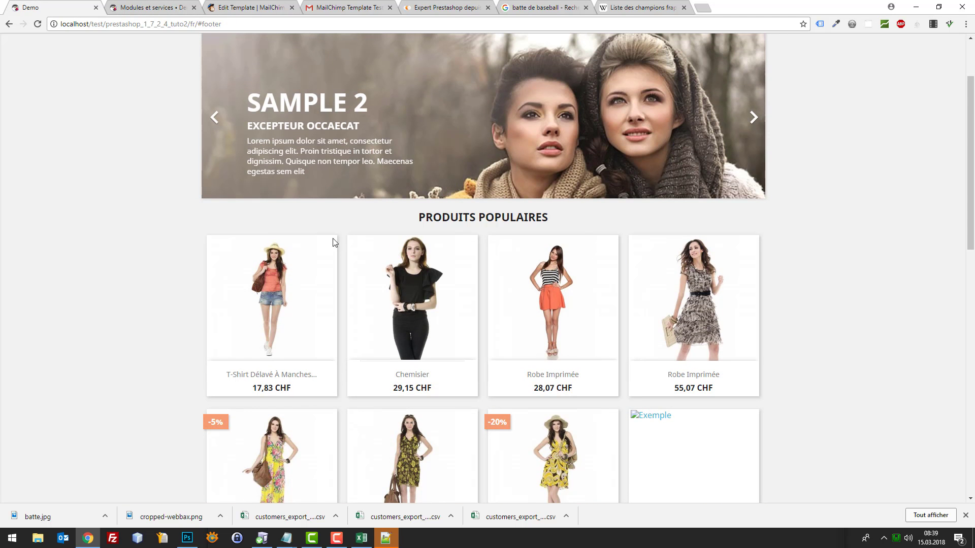
pyautogui.press('F5')
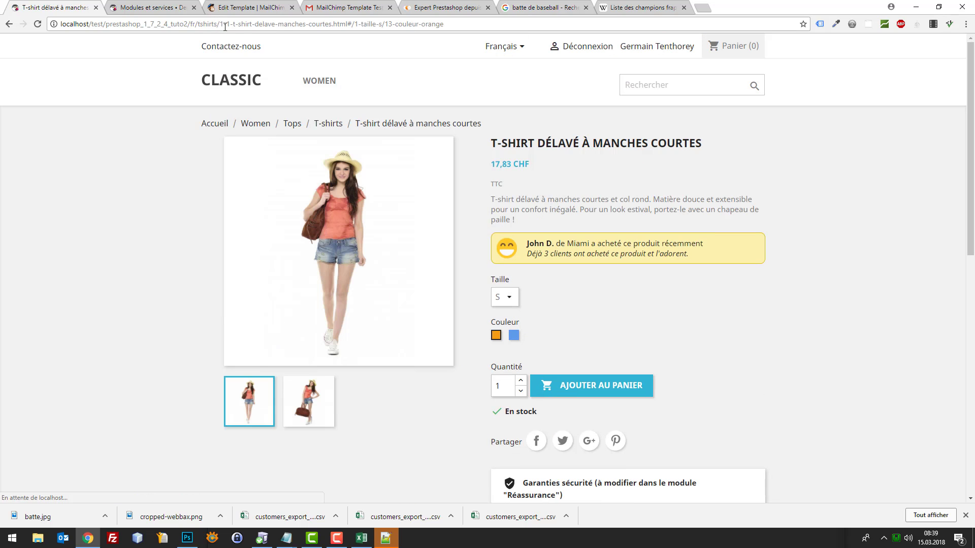
pyautogui.click(248, 23)
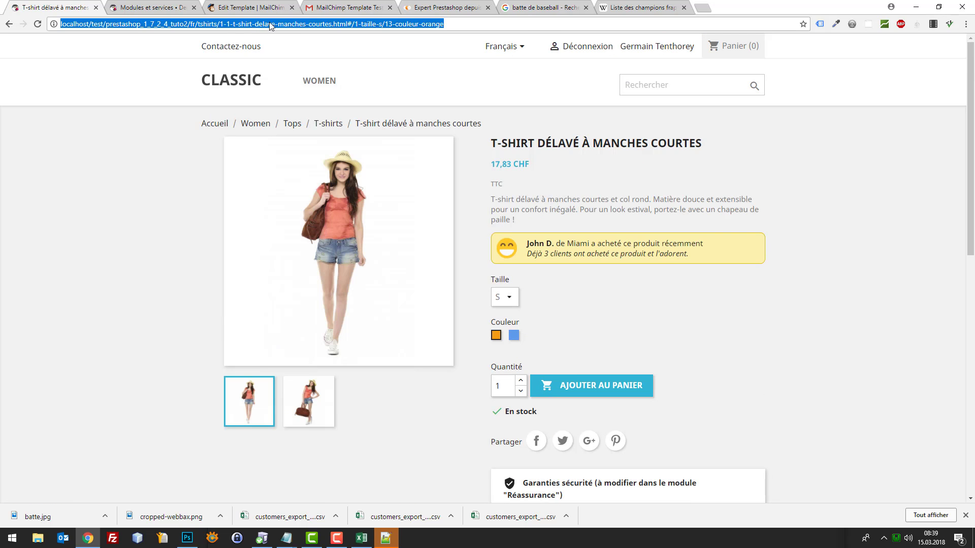
pyautogui.click(308, 24)
pyautogui.hotkey('shift', 'Home')
pyautogui.hotkey('ctrl', 'c')
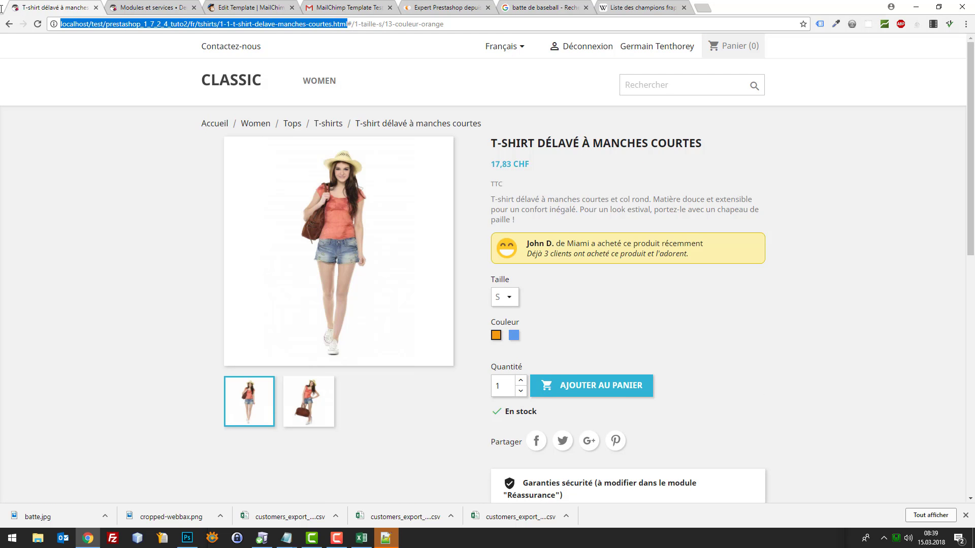
pyautogui.click(152, 7)
pyautogui.click(226, 7)
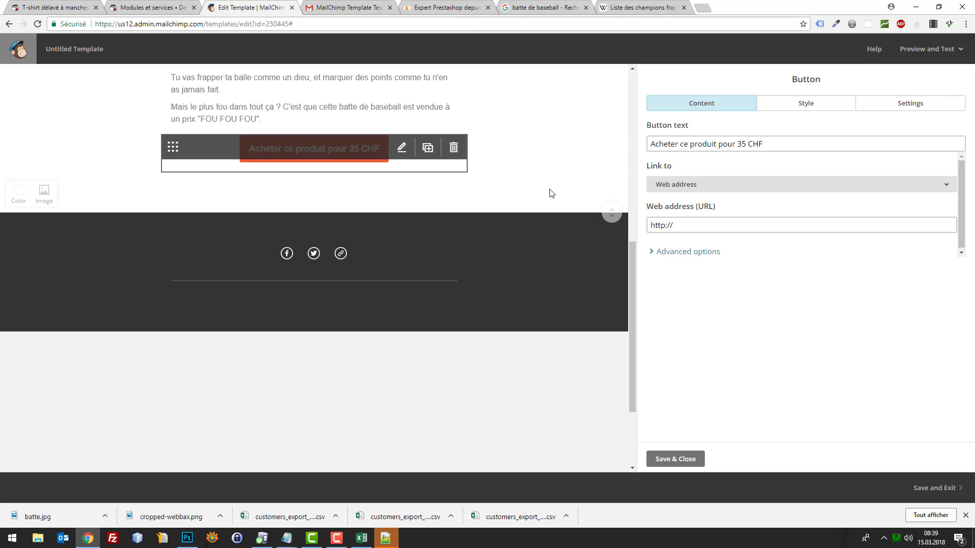
# Replace the button's web address with the pasted T-shirt product URL and save
pyautogui.click(705, 226)
pyautogui.hotkey('ctrl', 'a')
pyautogui.hotkey('ctrl', 'v')
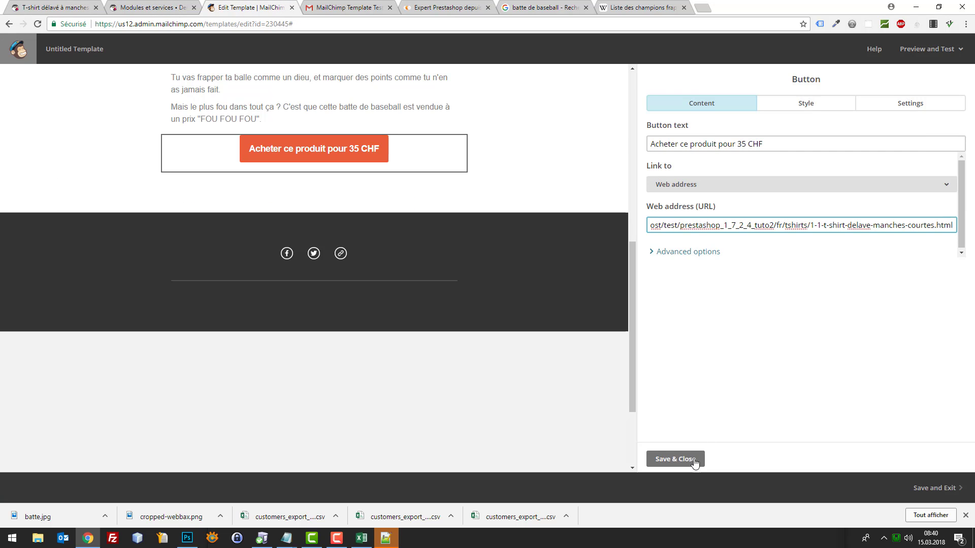
pyautogui.click(694, 460)
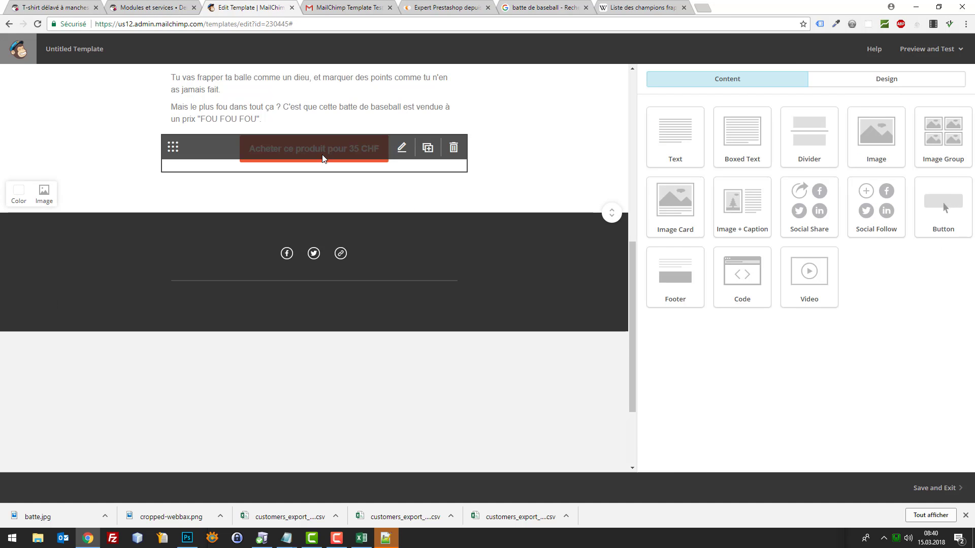
# Select the word Untitled in the template name and review the finished template
pyautogui.scroll(4, 528, 244)
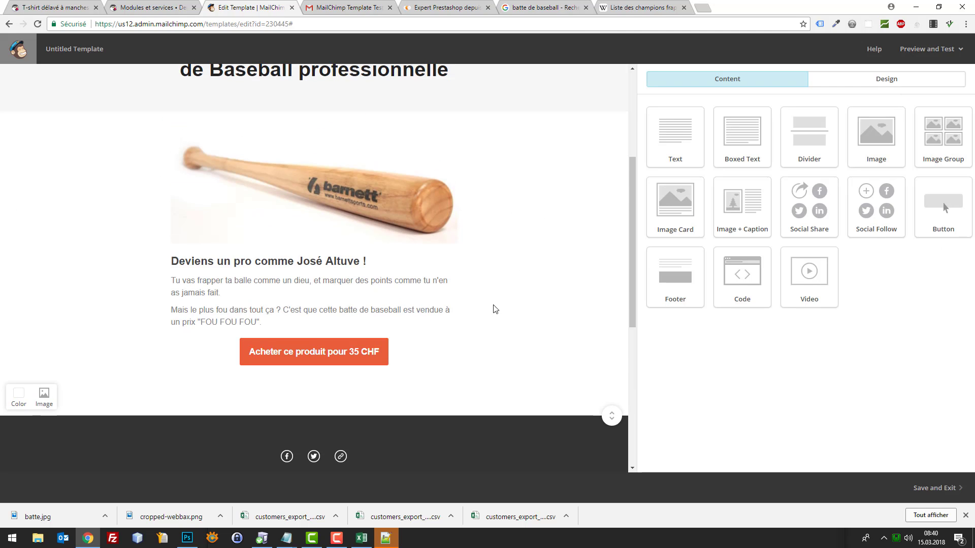
pyautogui.scroll(4, 518, 215)
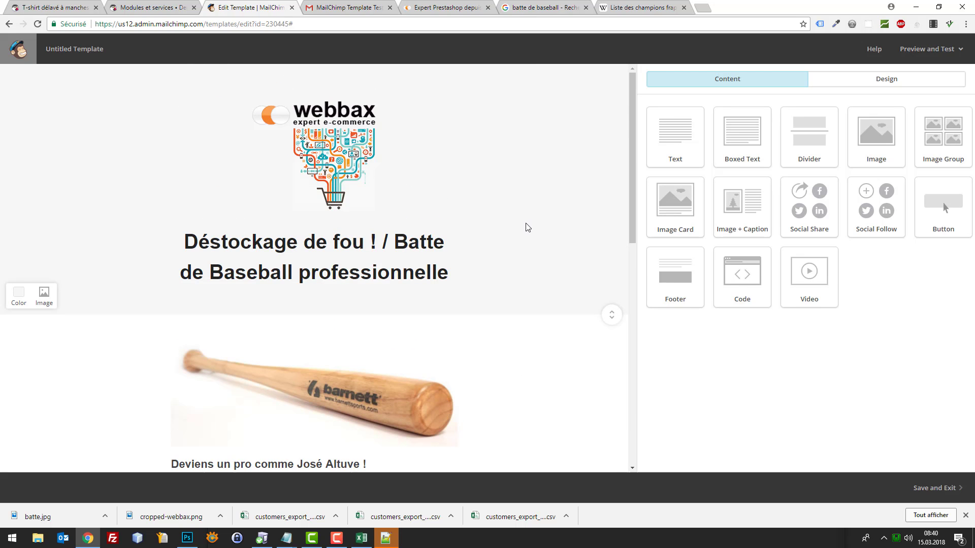
pyautogui.doubleClick(69, 51)
pyautogui.scroll(-8, 539, 187)
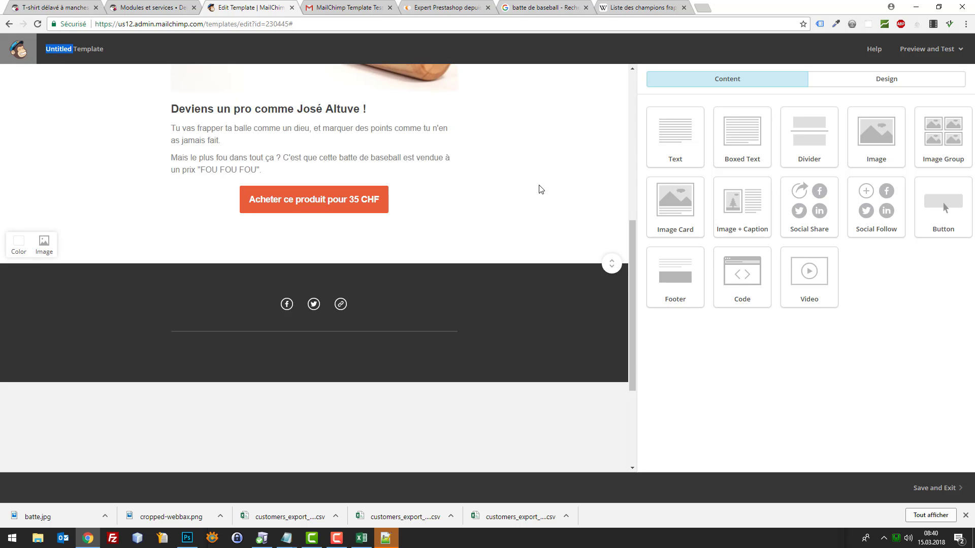
pyautogui.scroll(10, 359, 187)
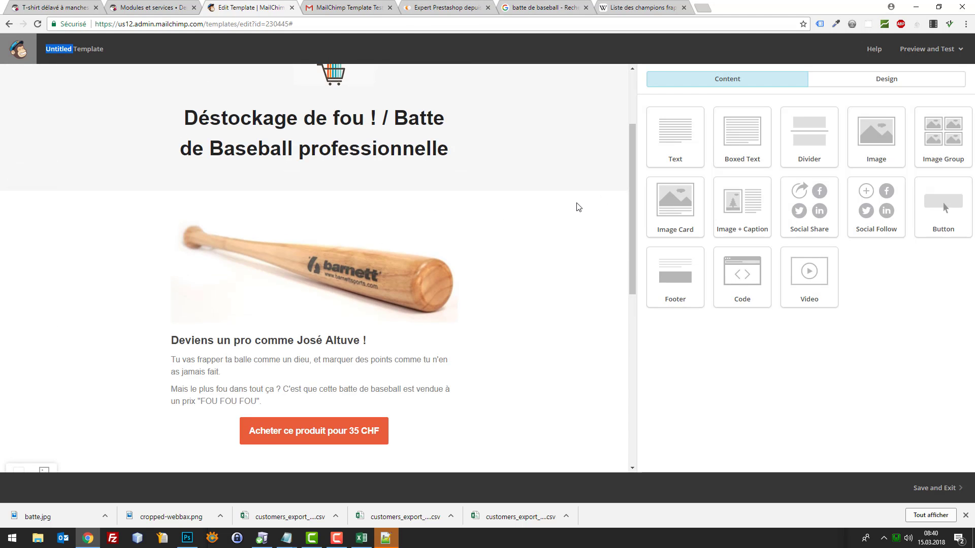
pyautogui.scroll(2, 584, 203)
pyautogui.scroll(-6, 446, 218)
pyautogui.scroll(2, 505, 242)
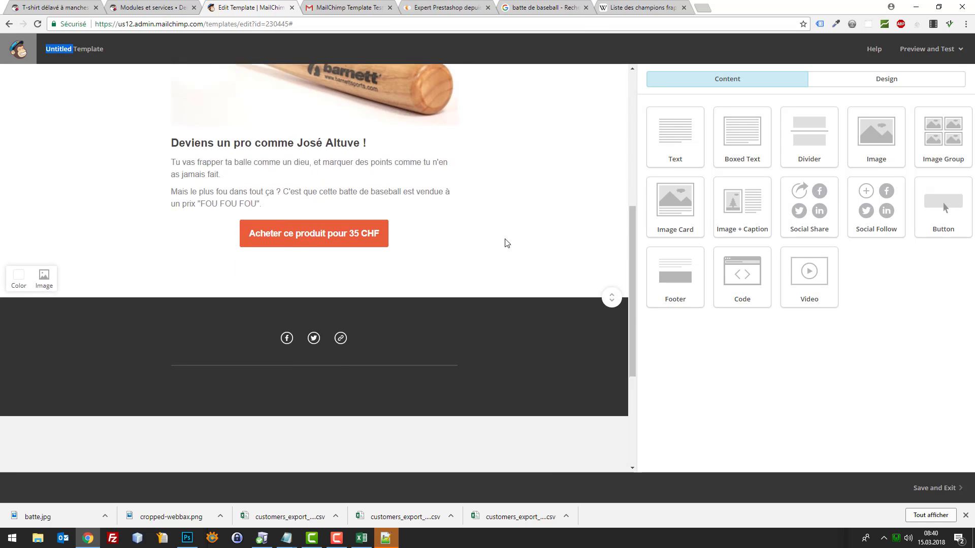
pyautogui.scroll(5, 540, 240)
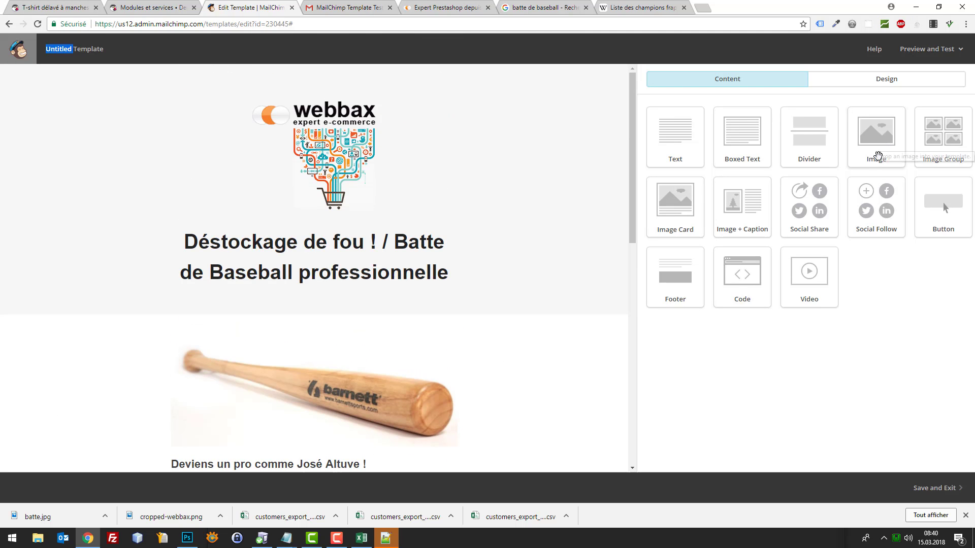
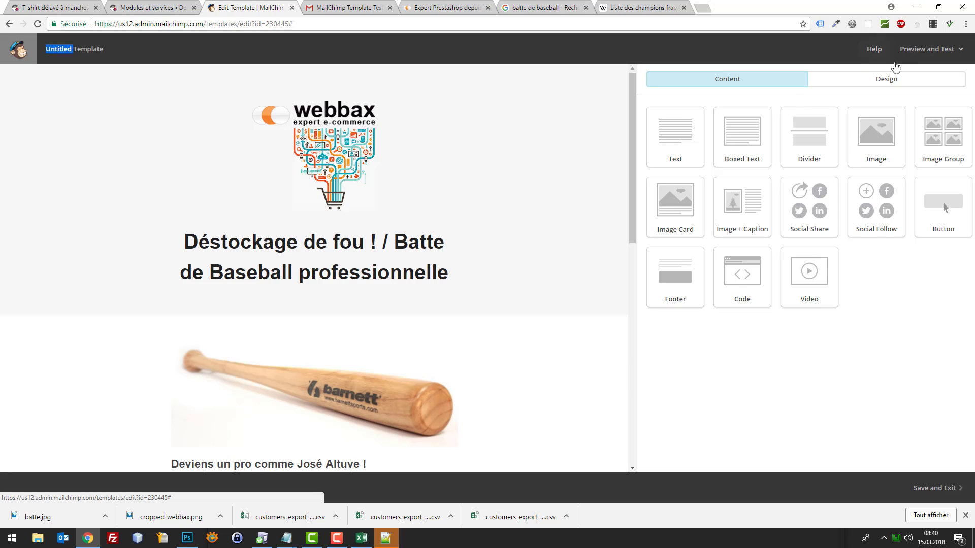
# Save and exit the template editor, naming the template 'Promotion batte de Baseball'
pyautogui.click(912, 57)
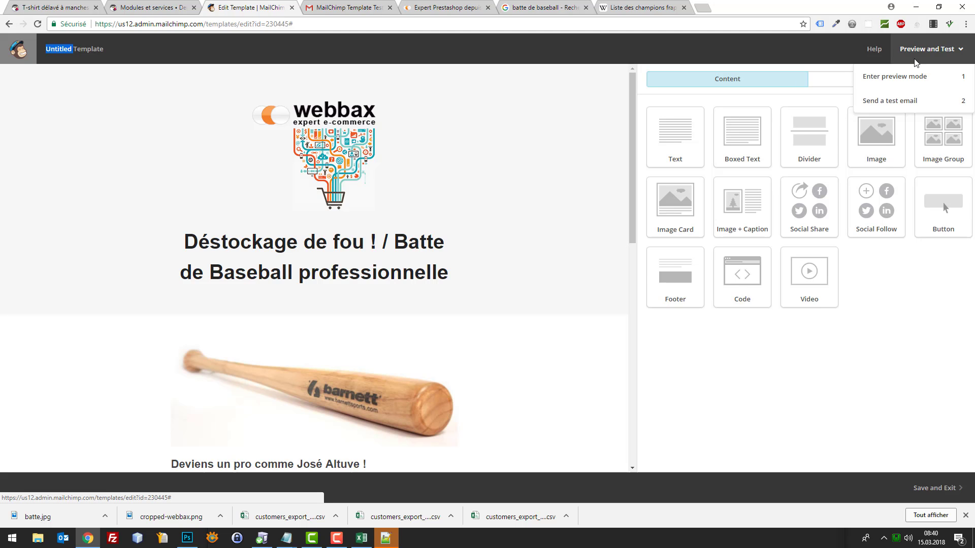
pyautogui.click(937, 489)
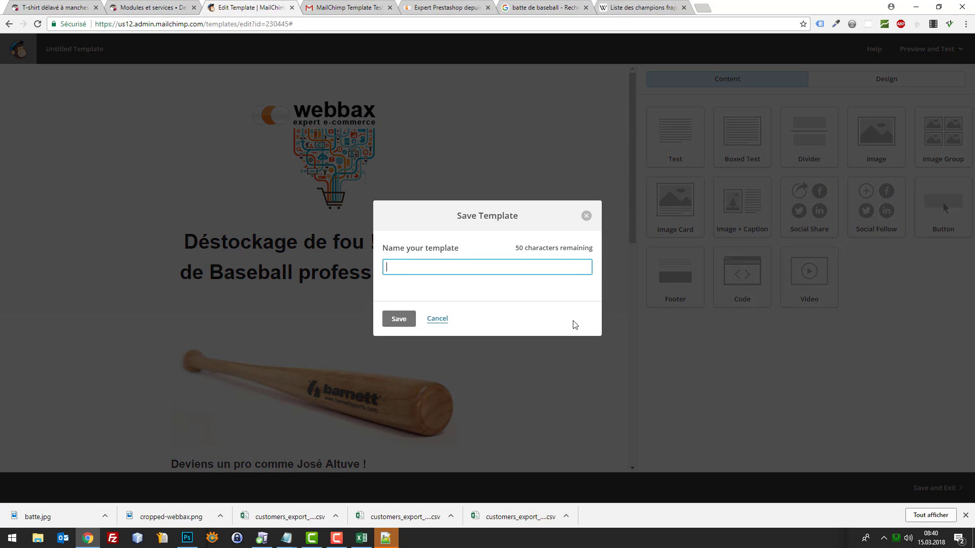
pyautogui.write('Promotion batte de baseball')
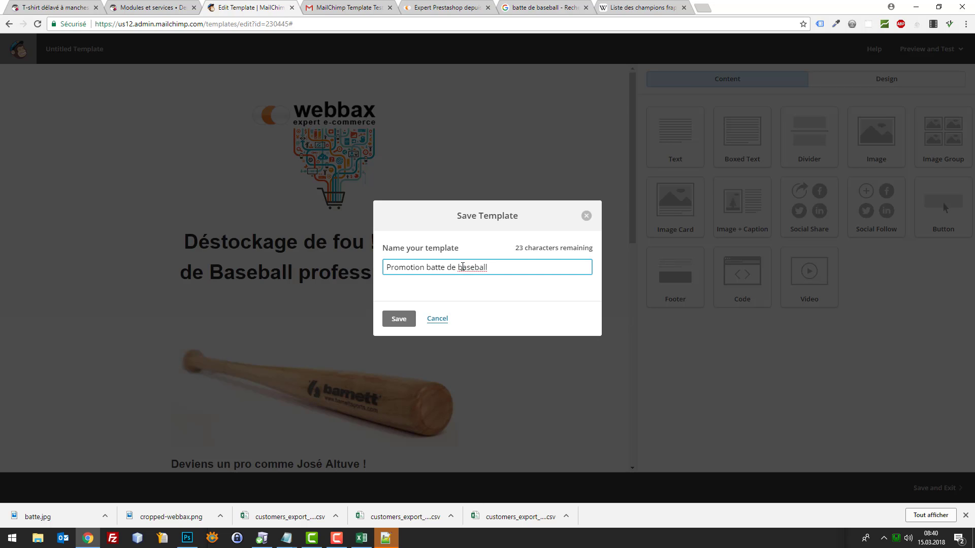
pyautogui.write('B')
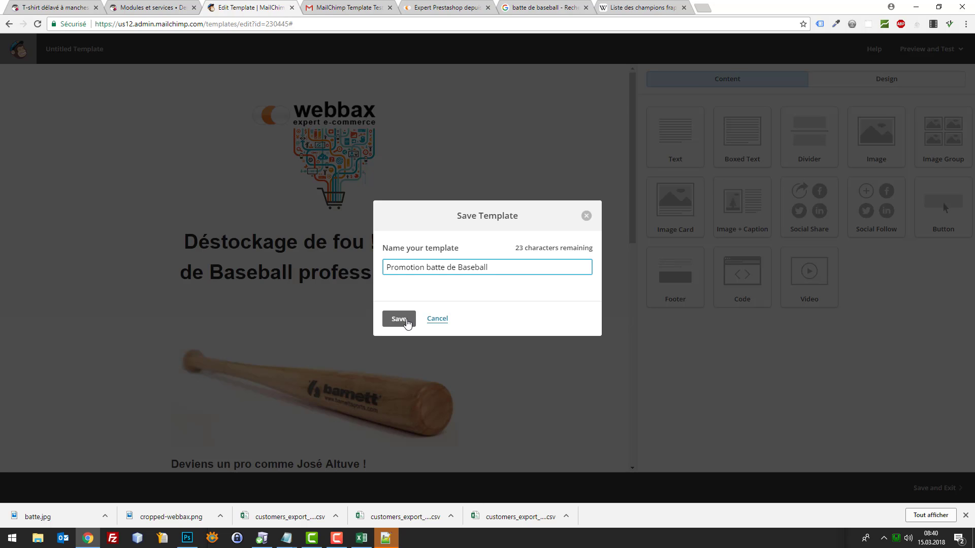
pyautogui.click(408, 323)
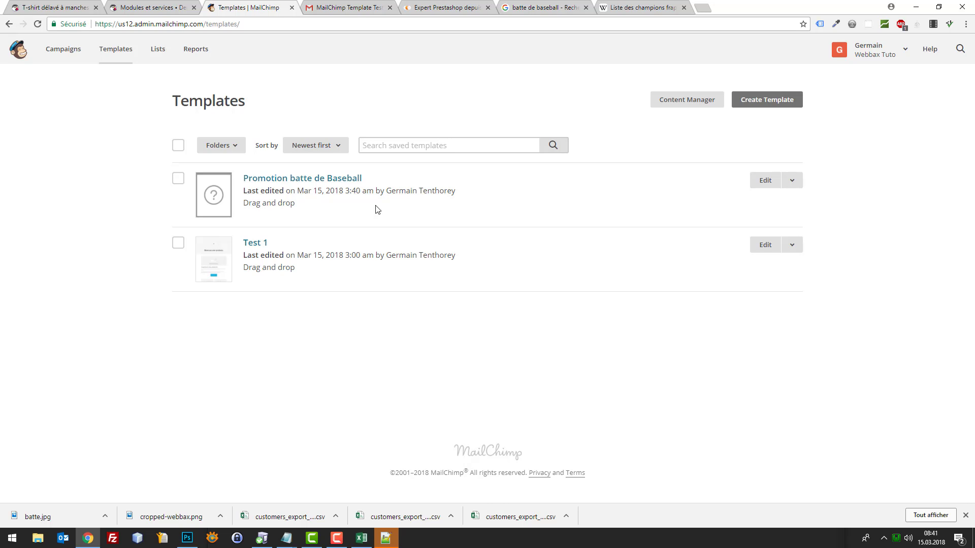
# Start a new email campaign from the Campaigns page
pyautogui.click(80, 52)
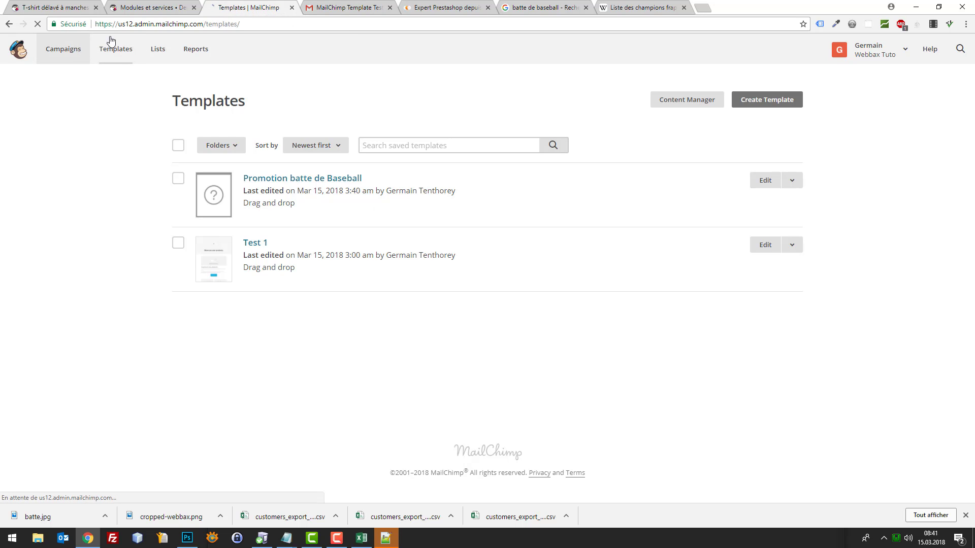
pyautogui.moveTo(248, 7); pyautogui.dragTo(148, 10)
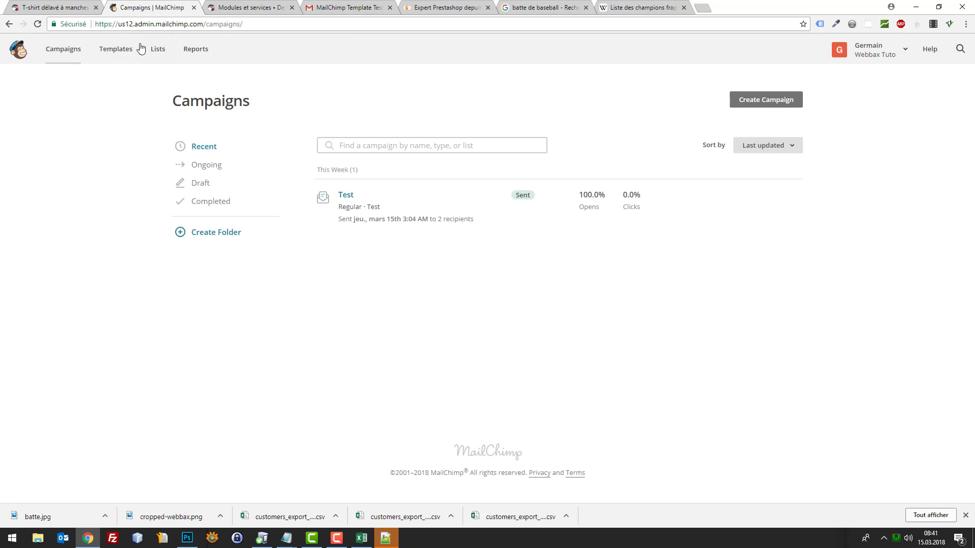
pyautogui.click(765, 104)
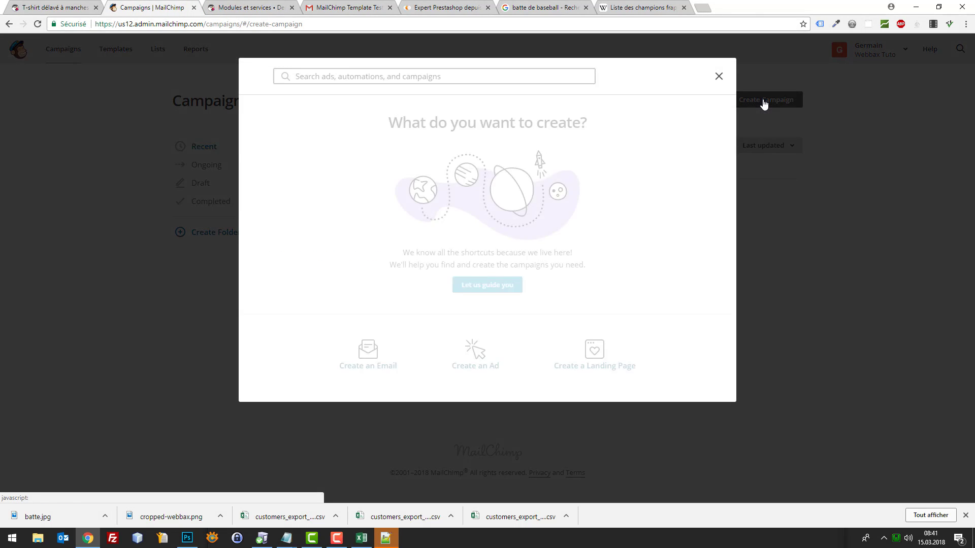
pyautogui.click(372, 358)
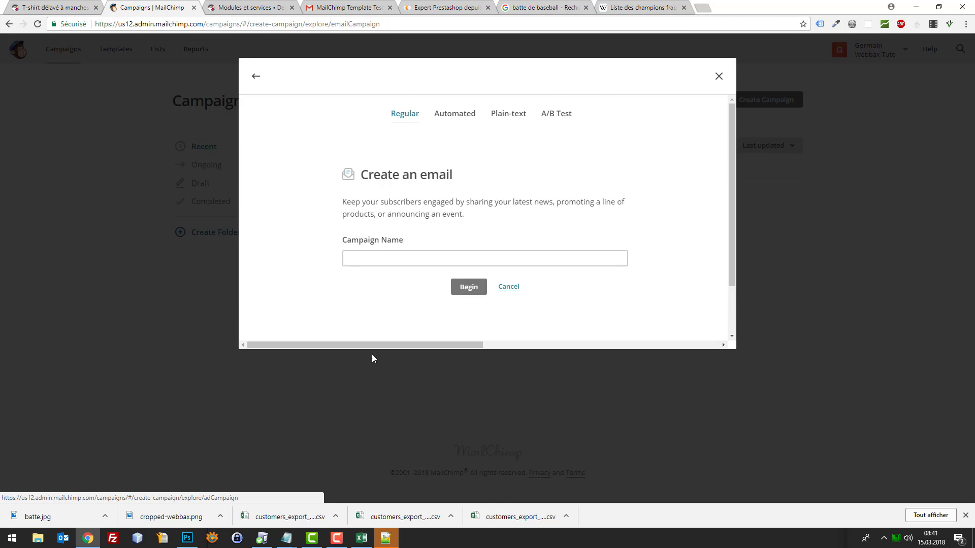
# Enter 'Newsletter du 15.03.18' as the campaign name
pyautogui.click(391, 257)
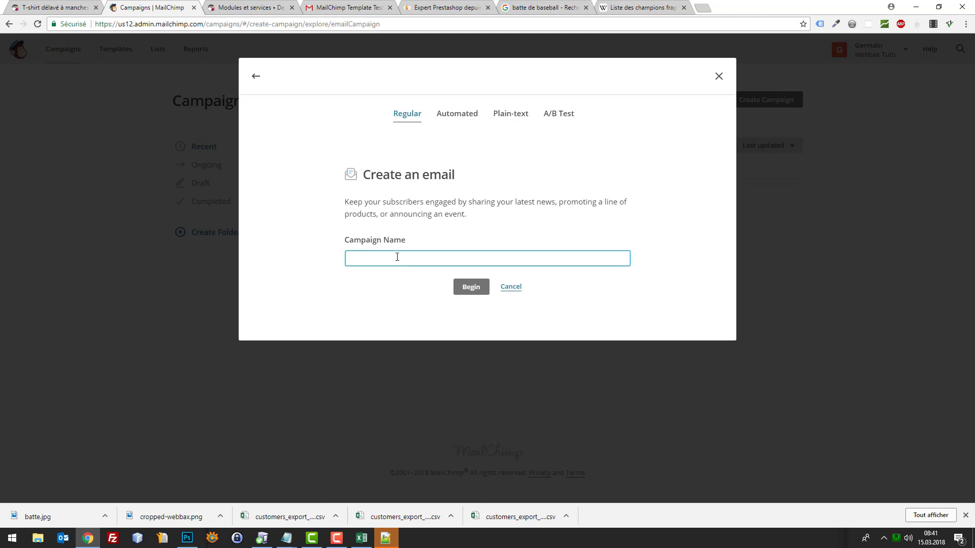
pyautogui.write('Promotion')
pyautogui.press('BackSpace')
pyautogui.hotkey('ctrl', 'a')
pyautogui.write('M')
pyautogui.press('BackSpace')
pyautogui.write('C')
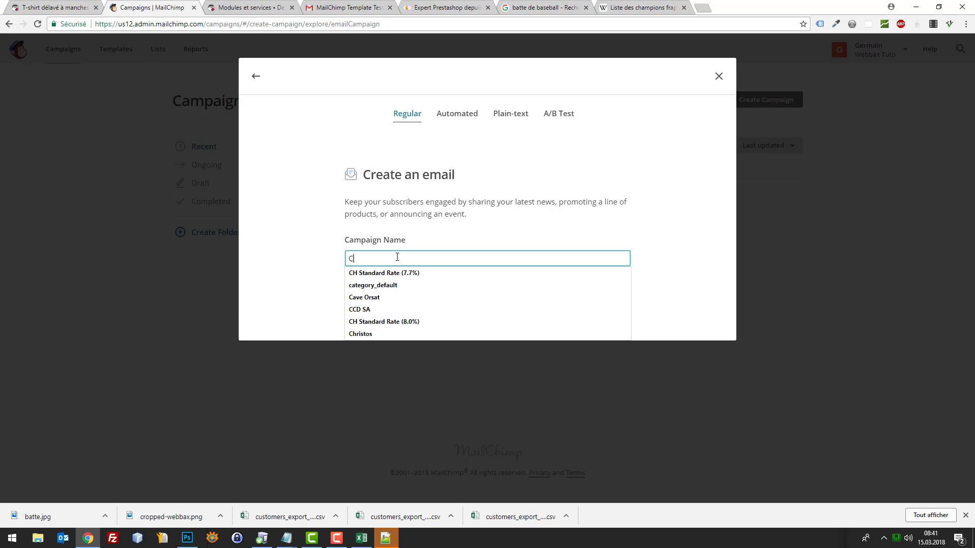
pyautogui.write('ont')
pyautogui.press('BackSpace')
pyautogui.press('BackSpace')
pyautogui.press('BackSpace')
pyautogui.press('Escape')
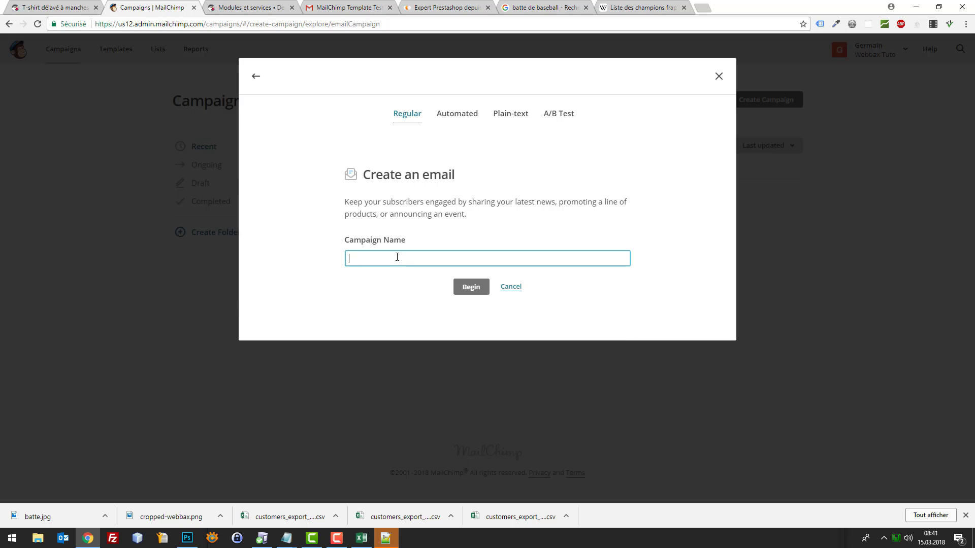
pyautogui.write('Newsletter du 15.03.18')
# Begin the Newsletter du 15.03.18 draft and set the Prestashop list (3 recipients) as recipients
pyautogui.click(462, 287)
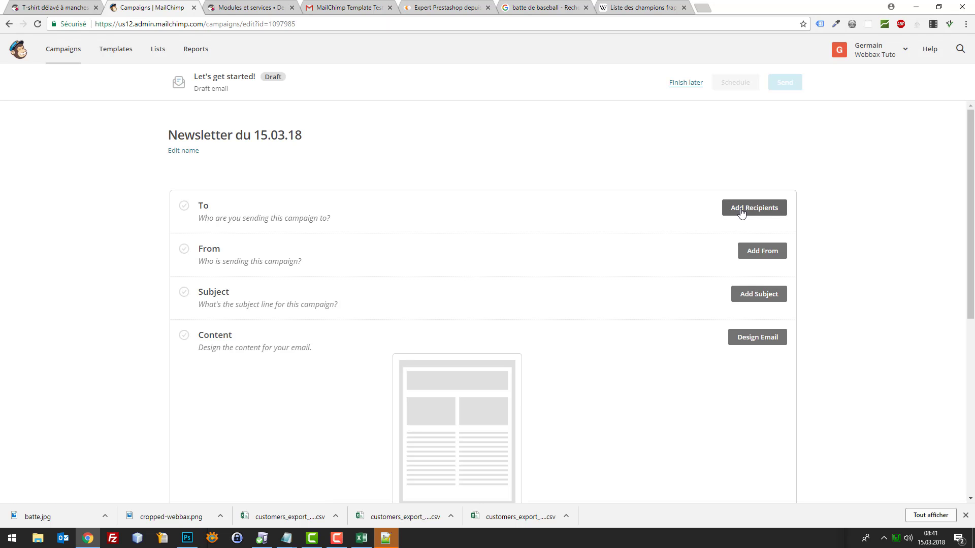
pyautogui.click(741, 209)
pyautogui.click(418, 253)
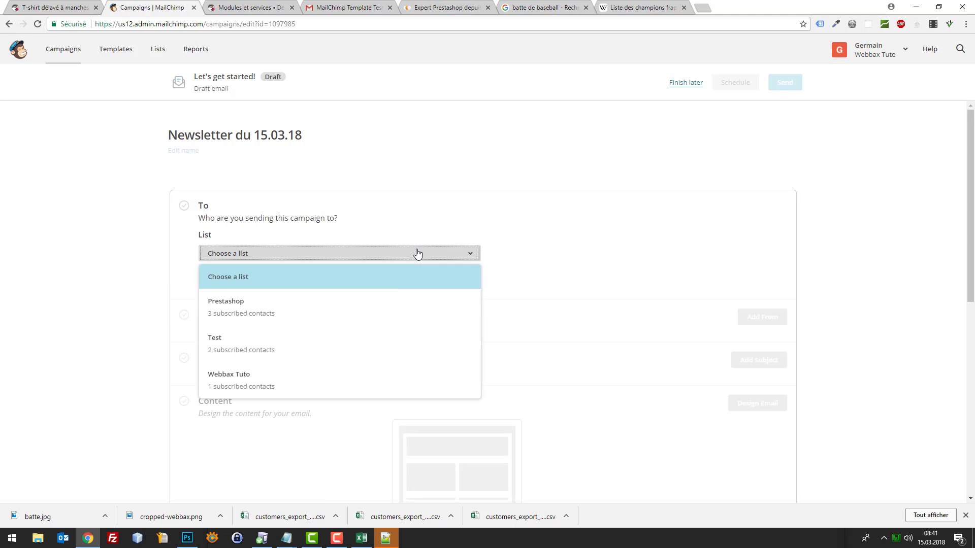
pyautogui.click(367, 317)
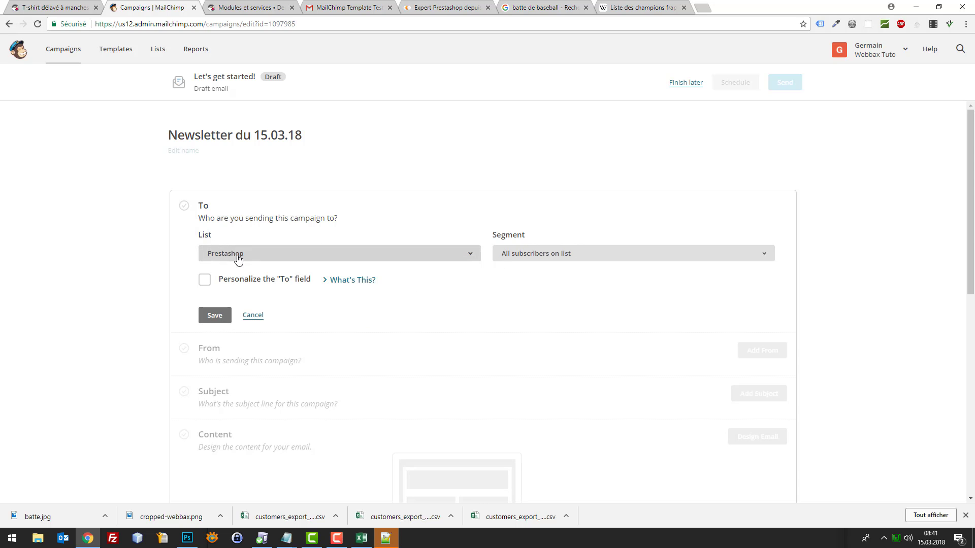
pyautogui.click(222, 316)
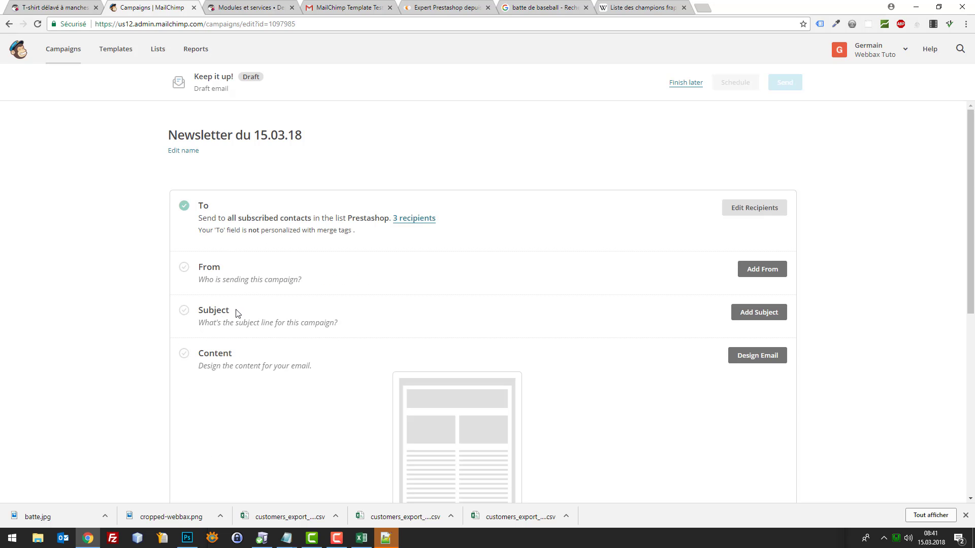
pyautogui.click(745, 278)
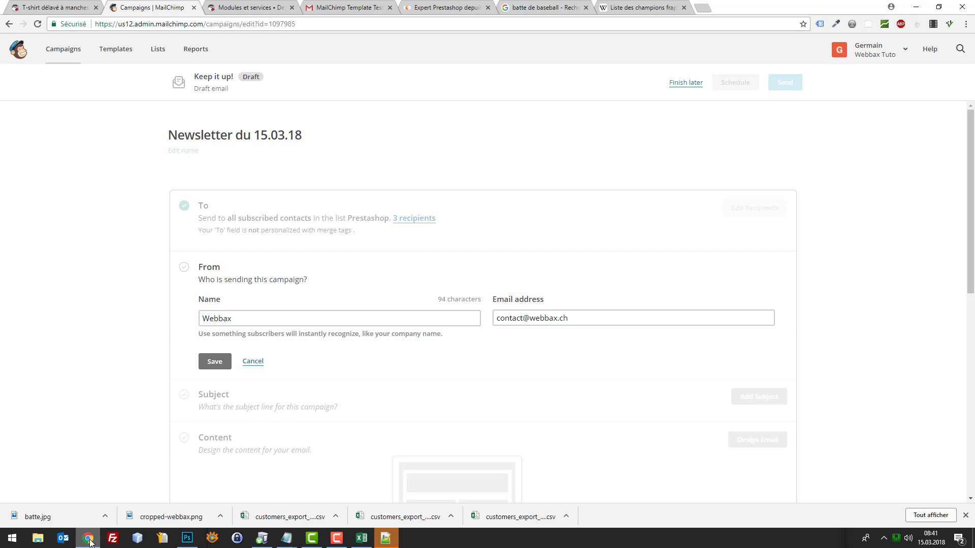
# Keep 'Webbax' as sender name with the existing contact e-mail and save the From section
pyautogui.moveTo(287, 538)
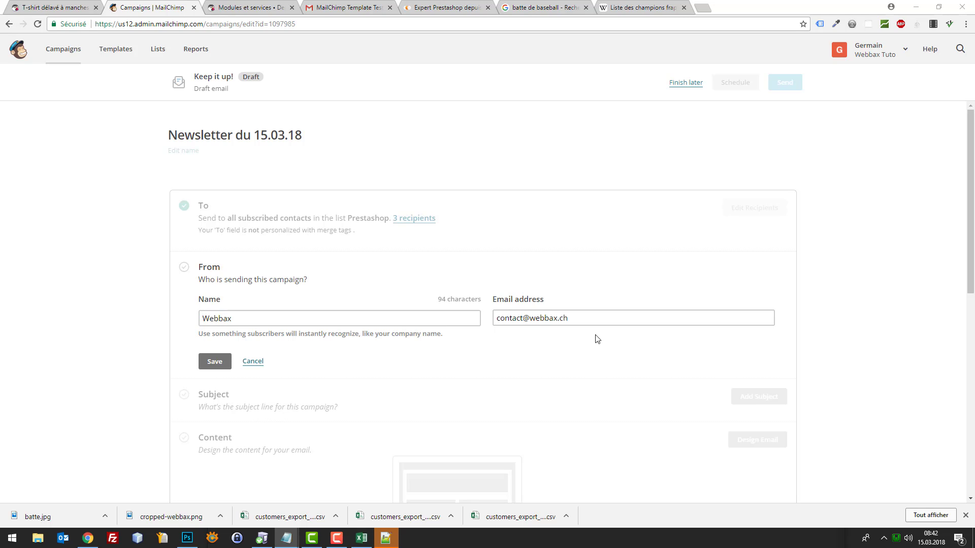
pyautogui.moveTo(583, 315); pyautogui.dragTo(488, 323)
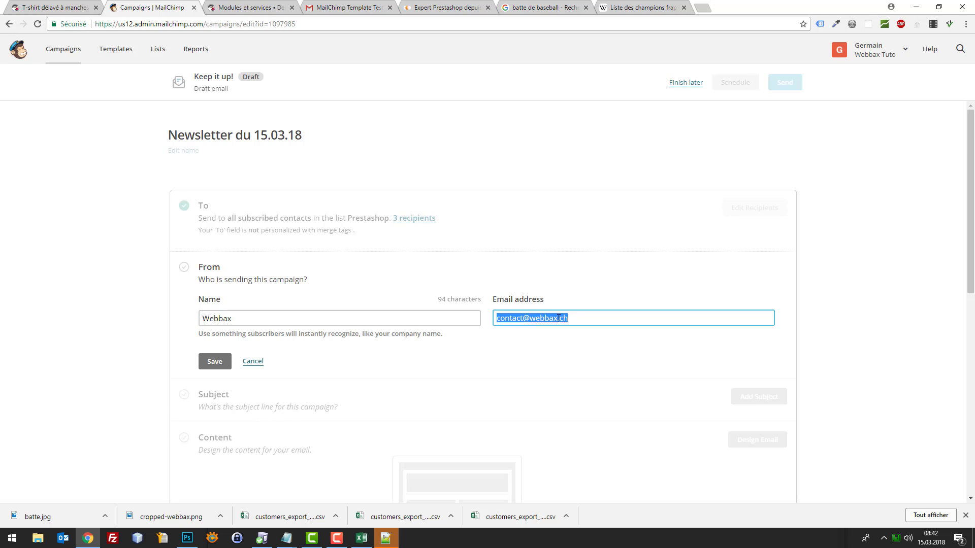
pyautogui.click(645, 314)
pyautogui.click(819, 310)
pyautogui.click(627, 314)
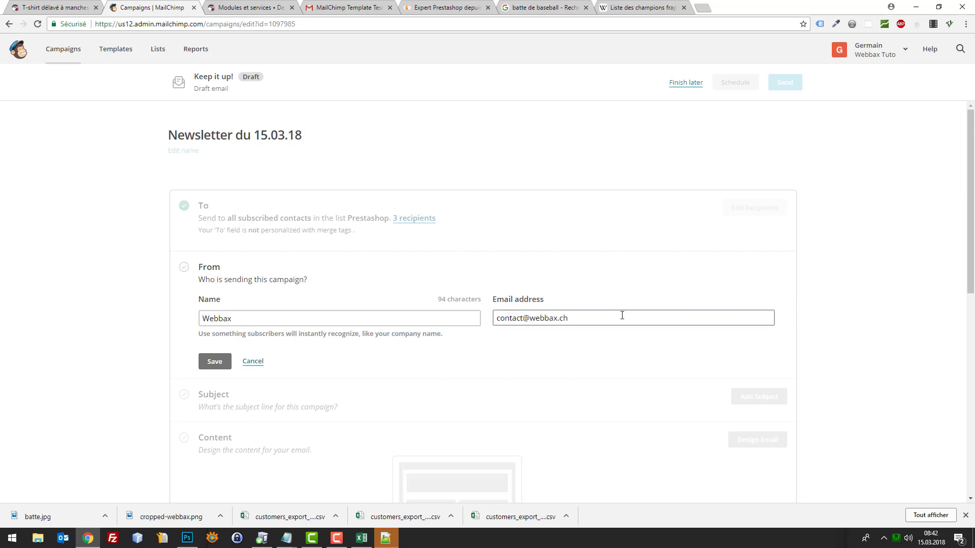
pyautogui.click(843, 322)
pyautogui.moveTo(587, 320); pyautogui.dragTo(490, 320)
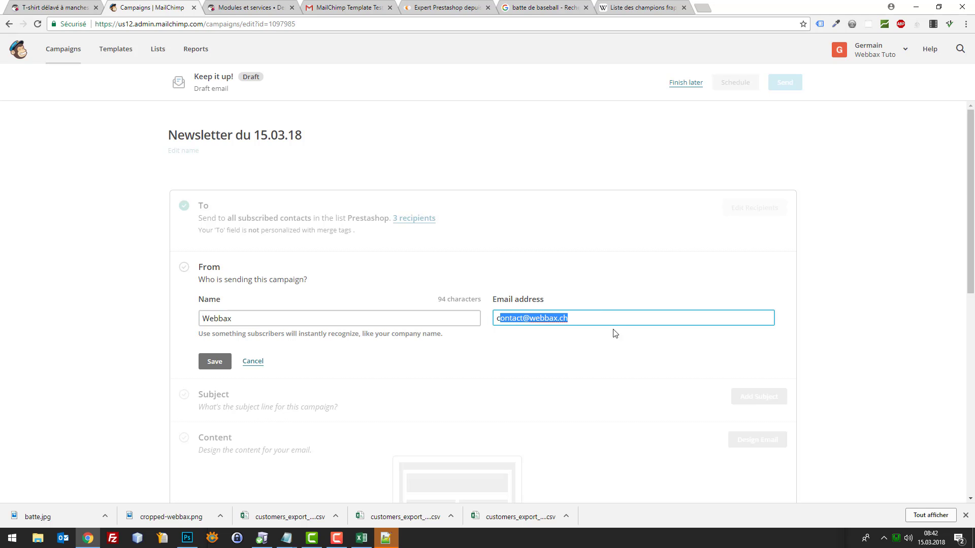
pyautogui.click(656, 346)
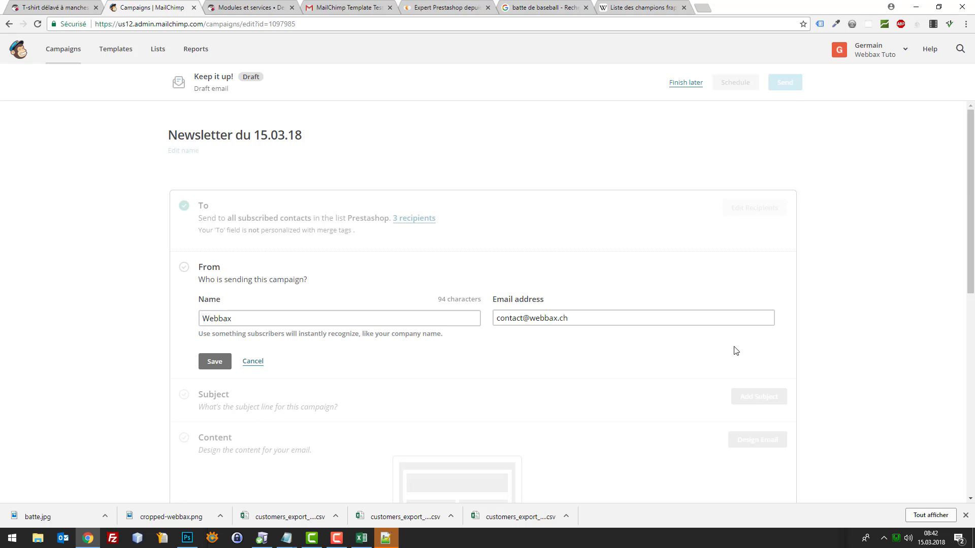
pyautogui.click(222, 362)
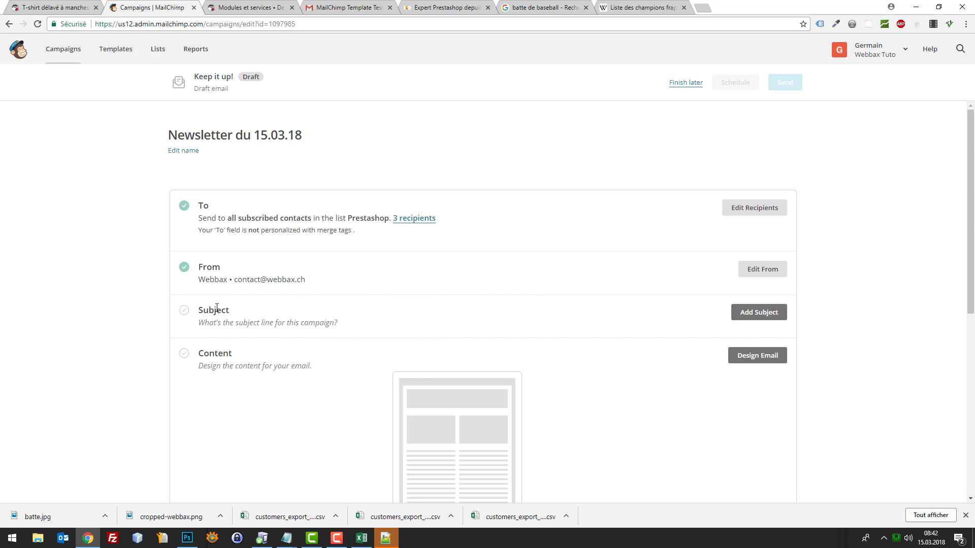
# Type the subject 'Hop du Baseball pour bien commencer l'année ! T'es au taquet ?'
pyautogui.click(764, 312)
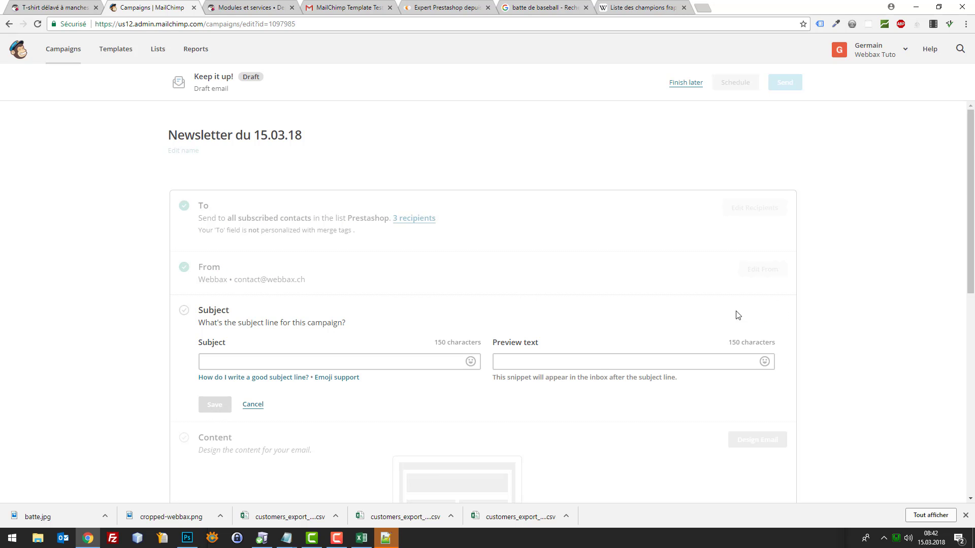
pyautogui.click(315, 358)
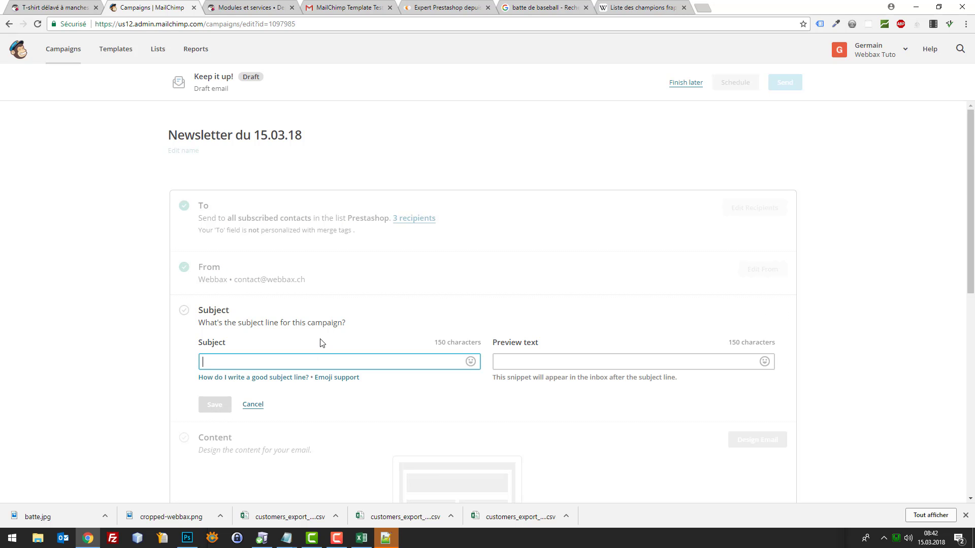
pyautogui.write('On')
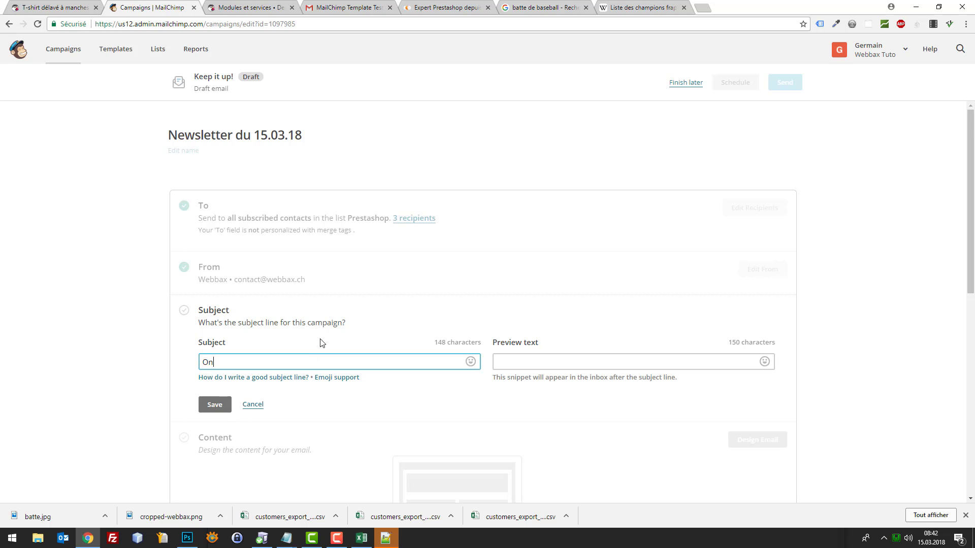
pyautogui.hotkey('ctrl', 'a')
pyautogui.write('H')
pyautogui.write('comm')
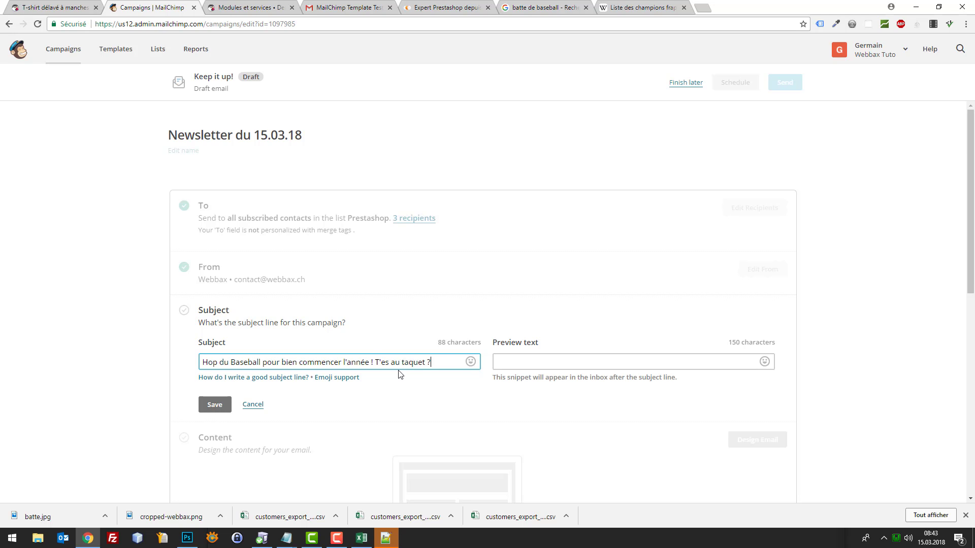
pyautogui.scroll(-1, 400, 374)
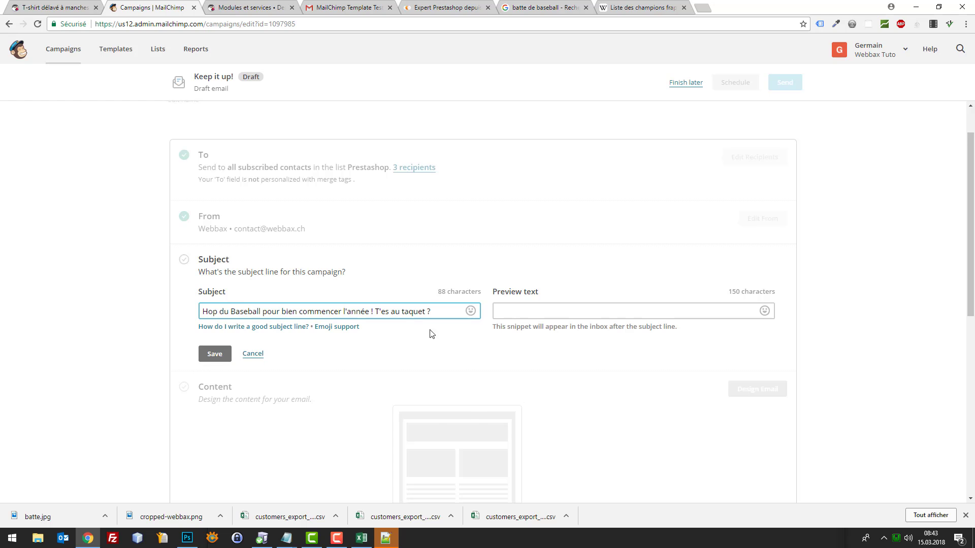
# Insert a winking-tongue emoji at the start of the subject and save it
pyautogui.click(470, 312)
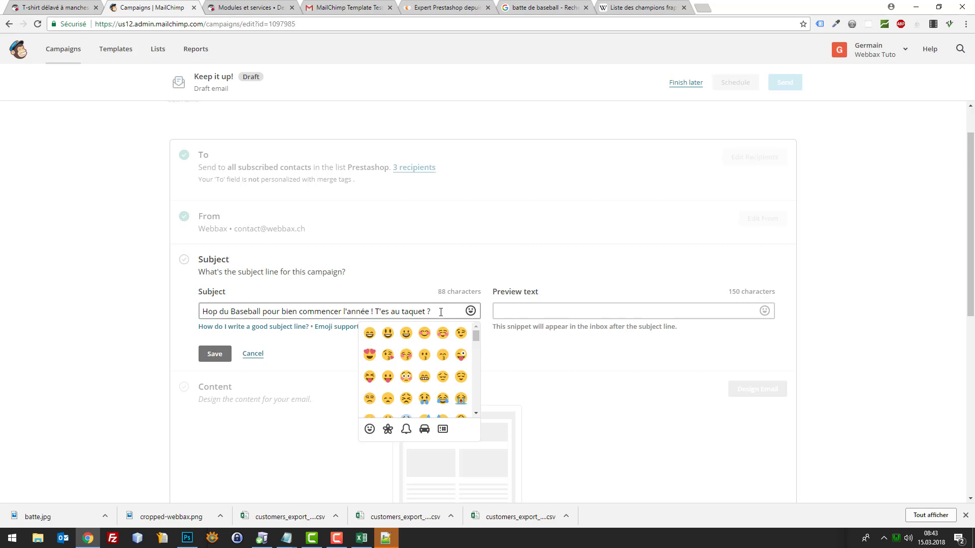
pyautogui.click(423, 311)
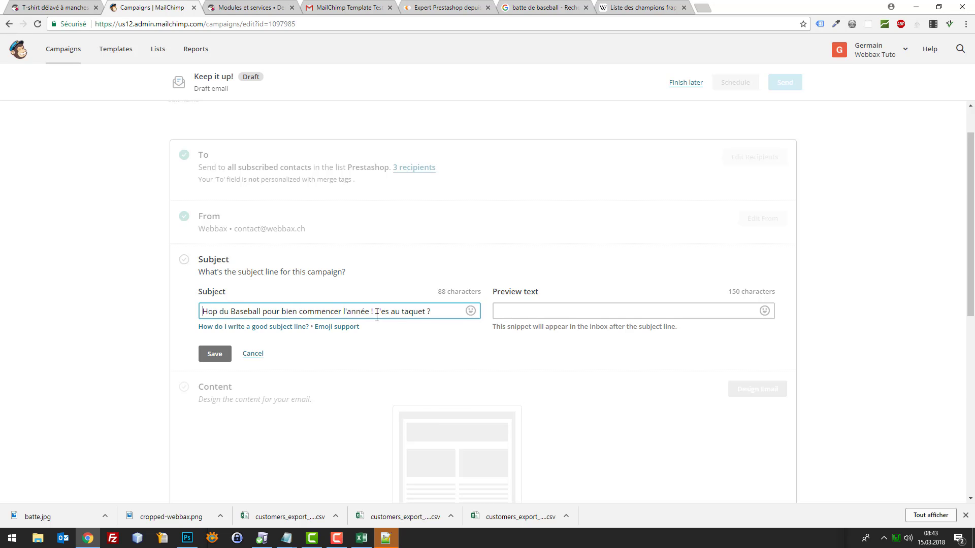
pyautogui.click(475, 312)
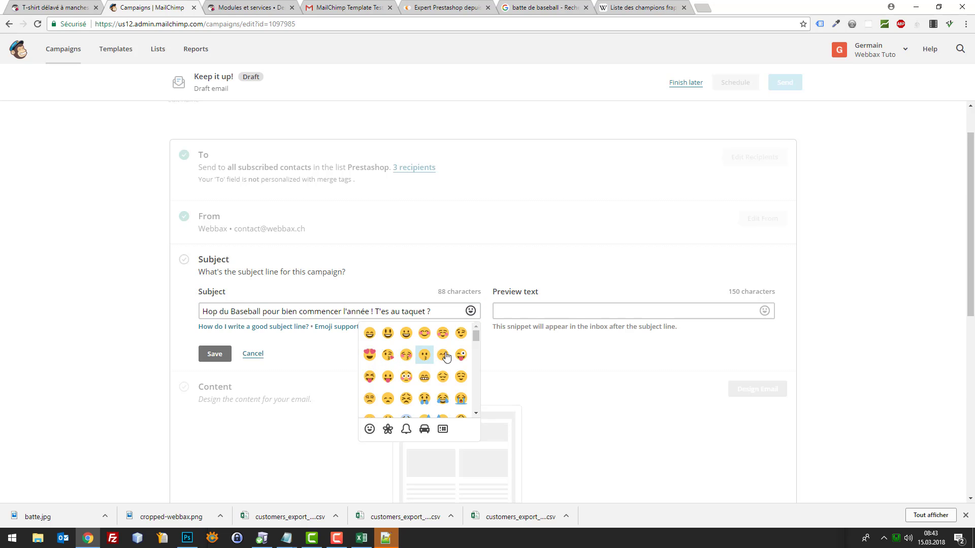
pyautogui.scroll(-3, 461, 358)
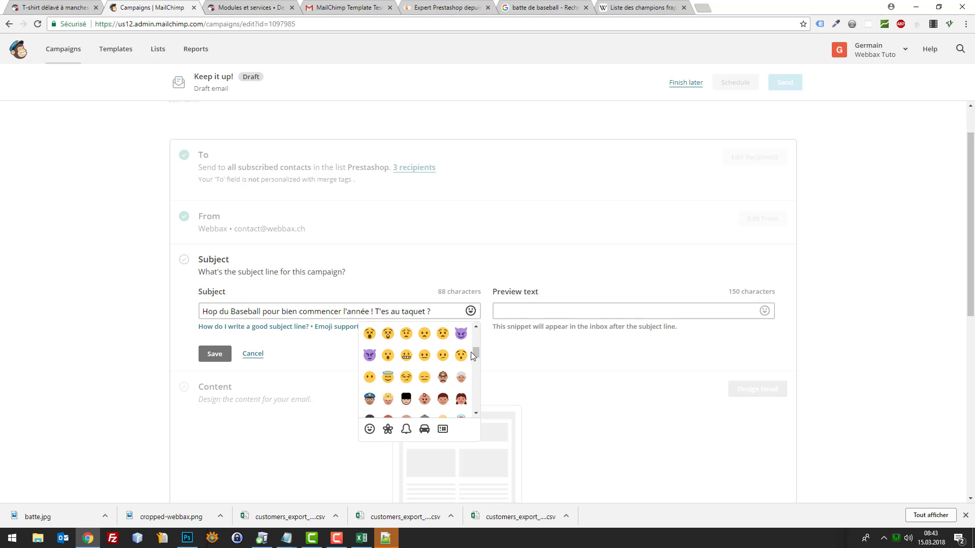
pyautogui.scroll(1, 457, 356)
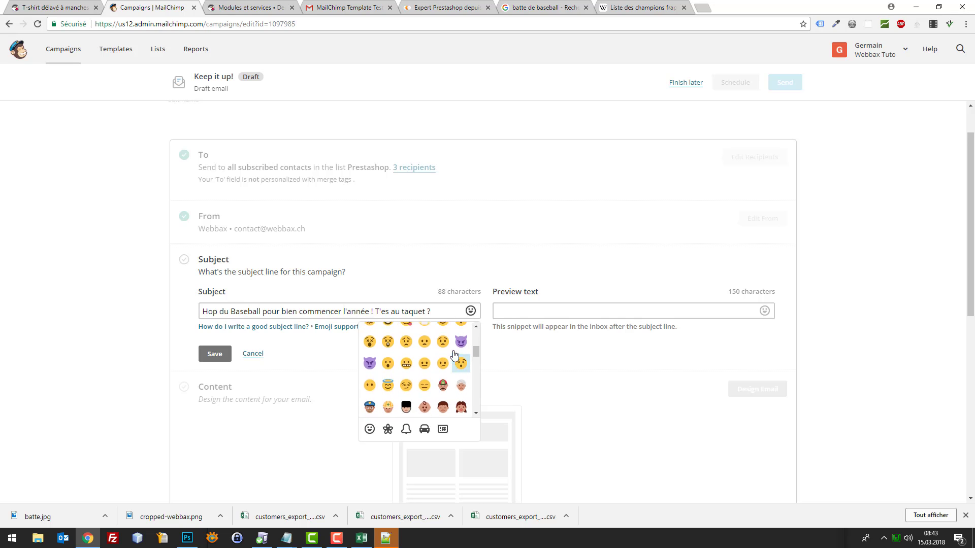
pyautogui.scroll(2, 457, 363)
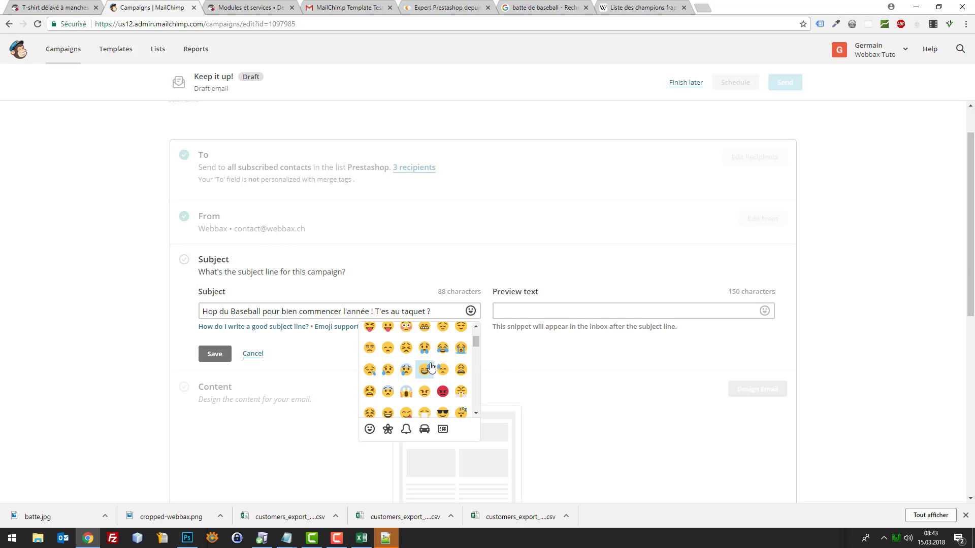
pyautogui.scroll(1, 461, 358)
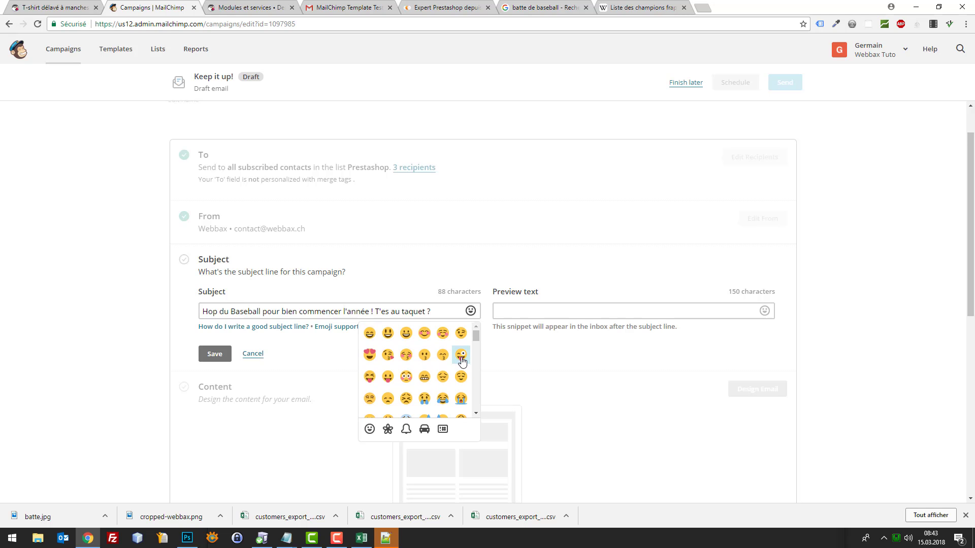
pyautogui.click(461, 359)
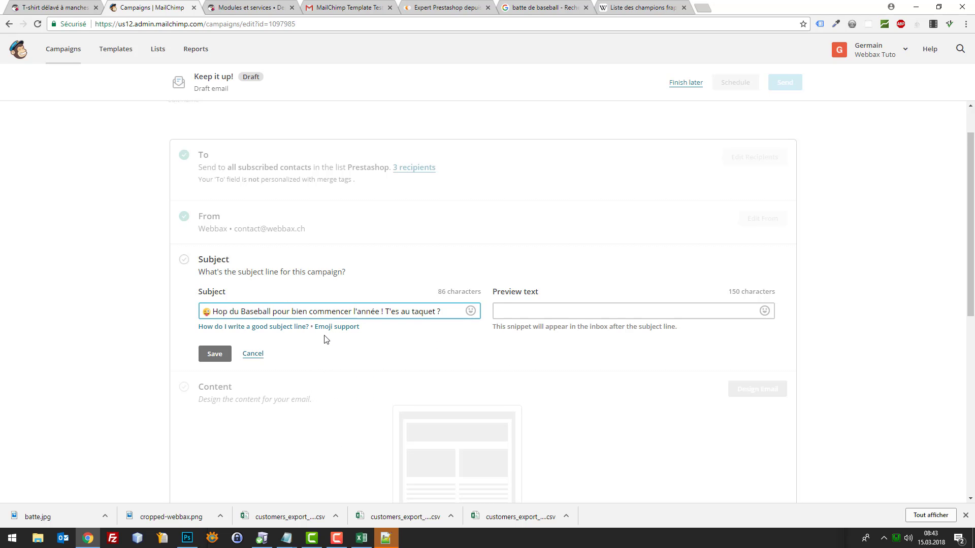
pyautogui.click(213, 359)
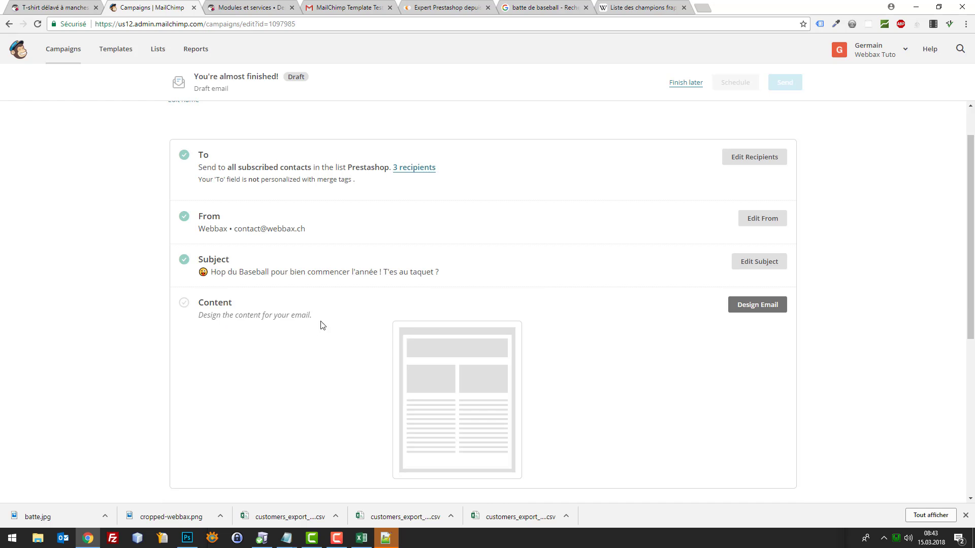
# Design the email content from the saved template 'Promotion batte de Baseball' and save it
pyautogui.click(757, 304)
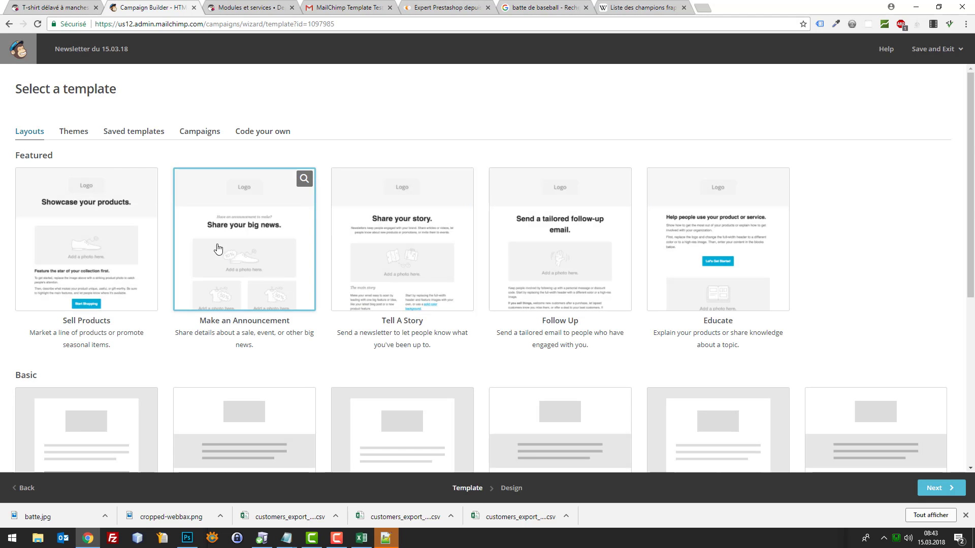
pyautogui.click(82, 133)
pyautogui.click(120, 132)
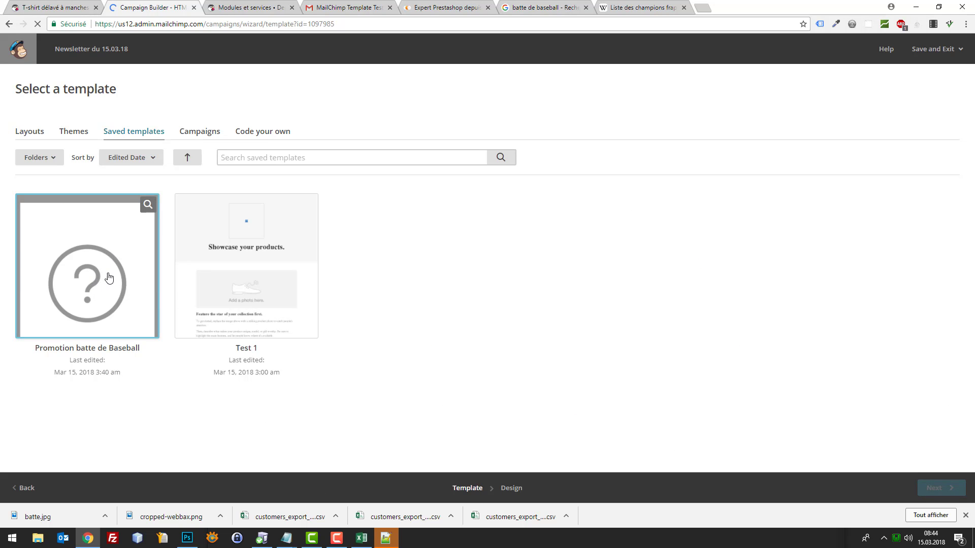
pyautogui.click(129, 262)
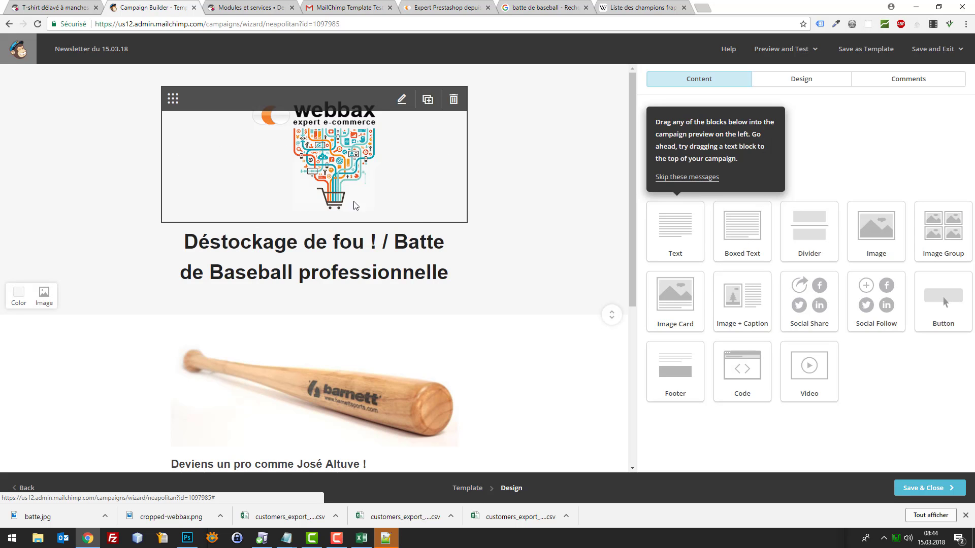
pyautogui.click(924, 491)
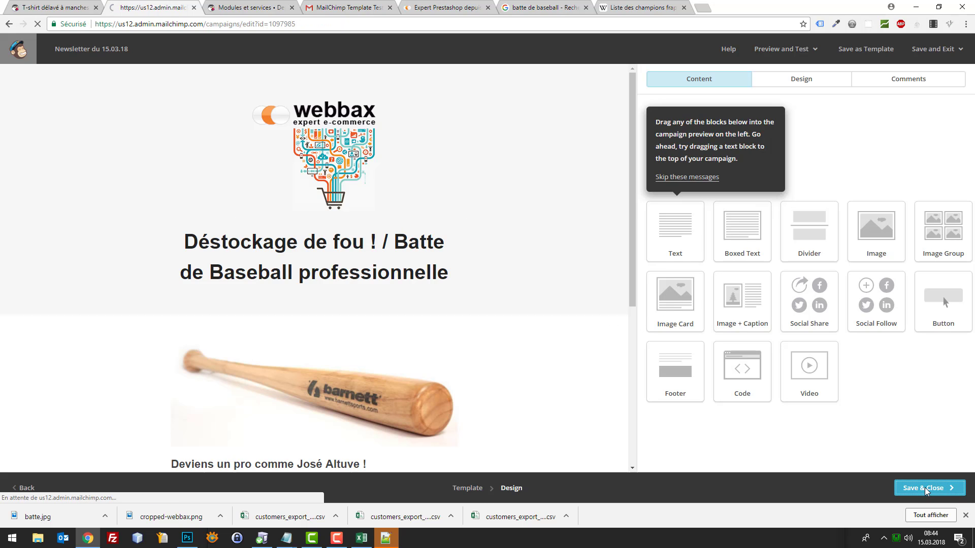
pyautogui.scroll(-2, 599, 328)
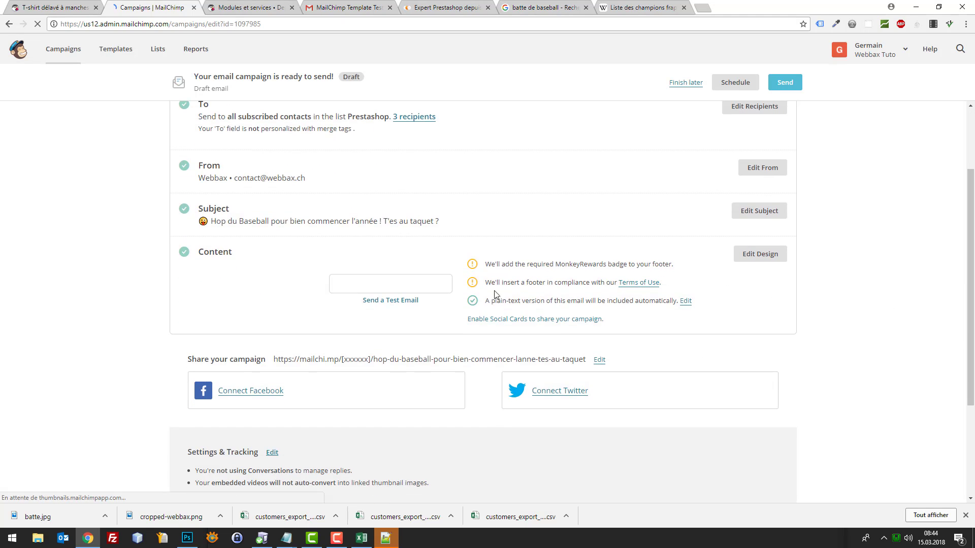
# Preview the email, send a test to the prefilled Gmail address, and go to Gmail
pyautogui.click(384, 282)
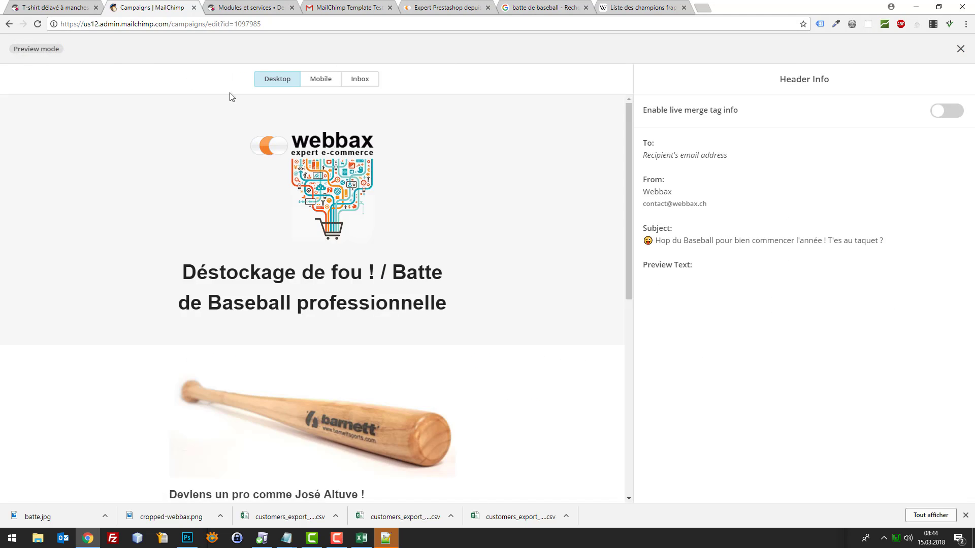
pyautogui.click(961, 49)
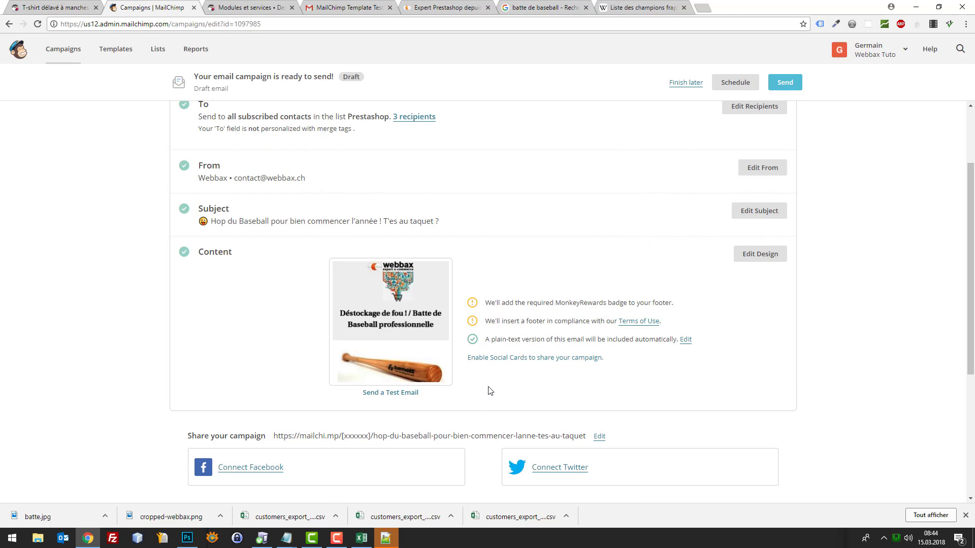
pyautogui.click(385, 393)
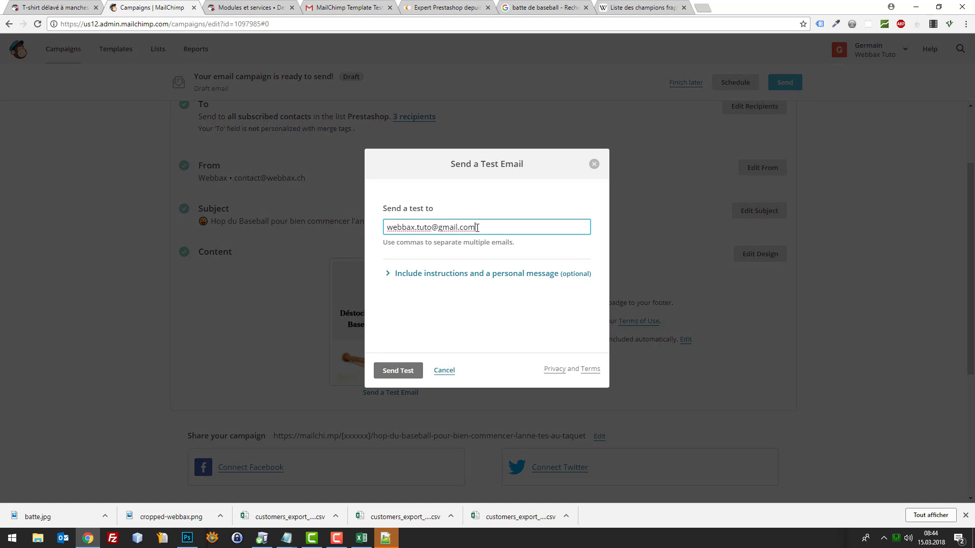
pyautogui.click(393, 372)
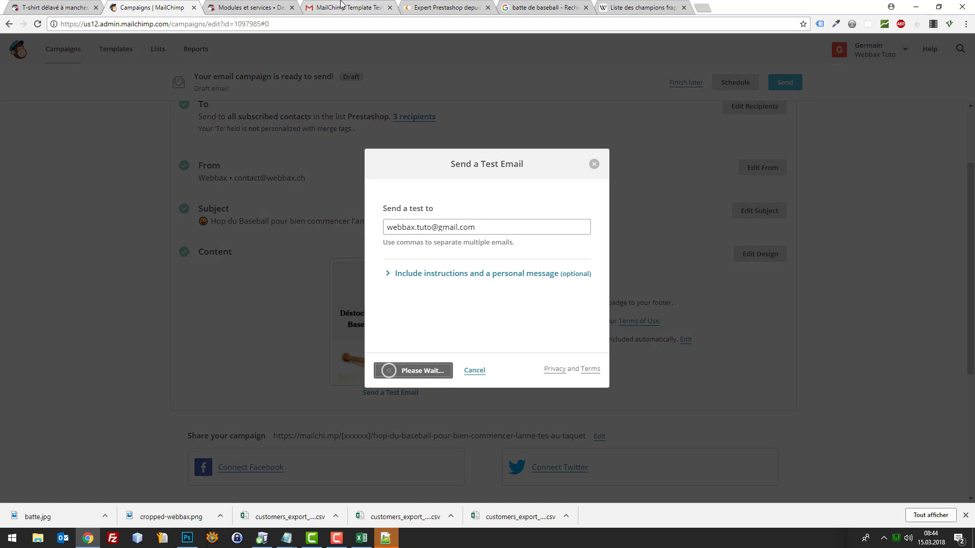
pyautogui.moveTo(348, 7); pyautogui.dragTo(243, 4)
pyautogui.click(50, 120)
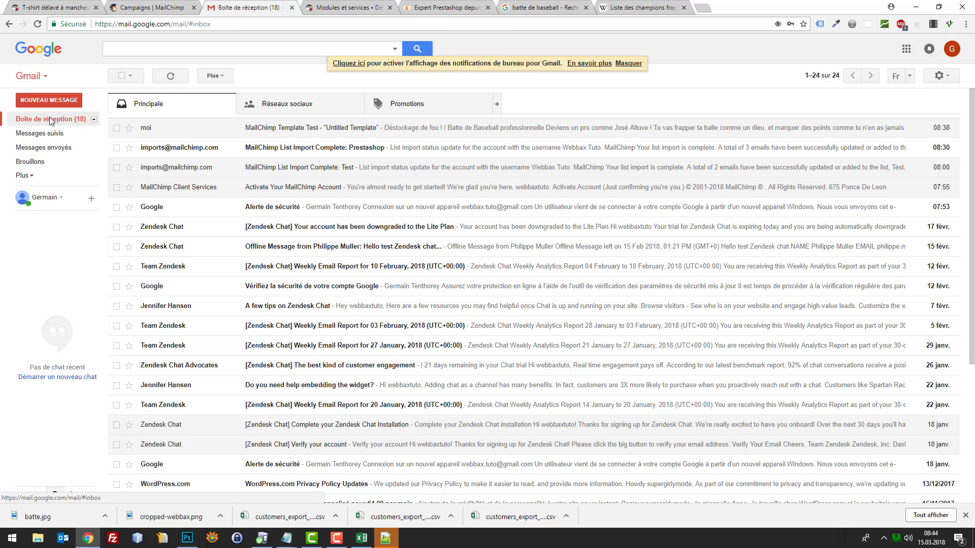
# Refresh the Gmail inbox until the test email appears under Promotions
pyautogui.click(51, 121)
pyautogui.click(50, 122)
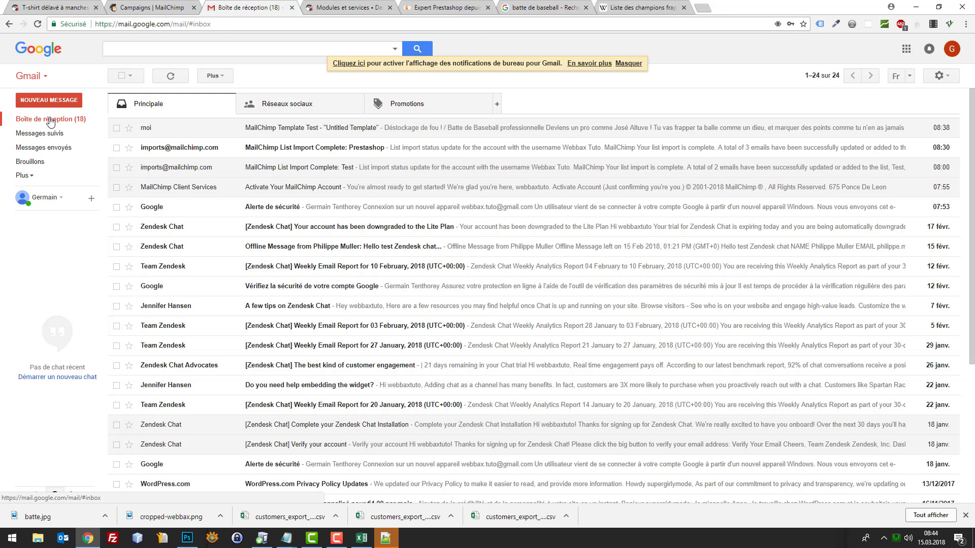
pyautogui.click(164, 6)
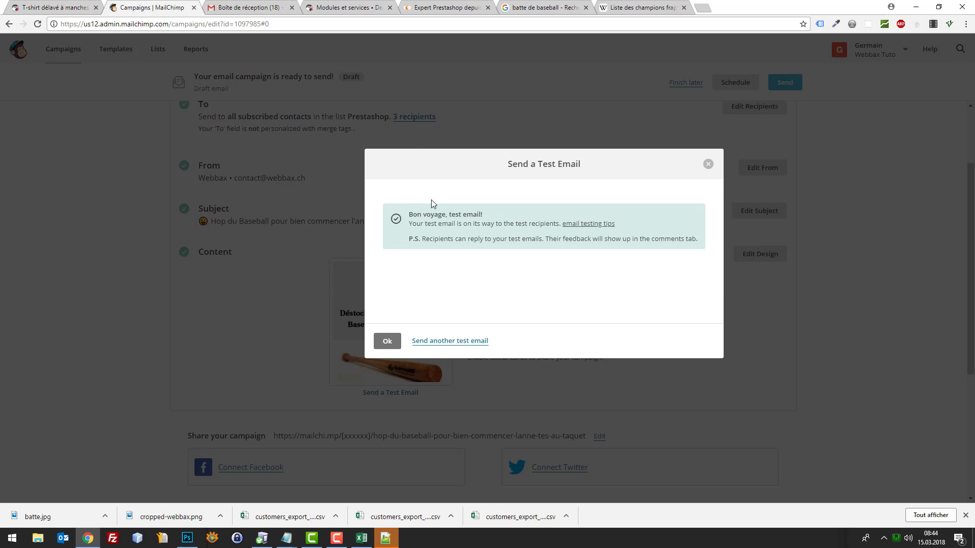
pyautogui.click(248, 7)
pyautogui.click(56, 122)
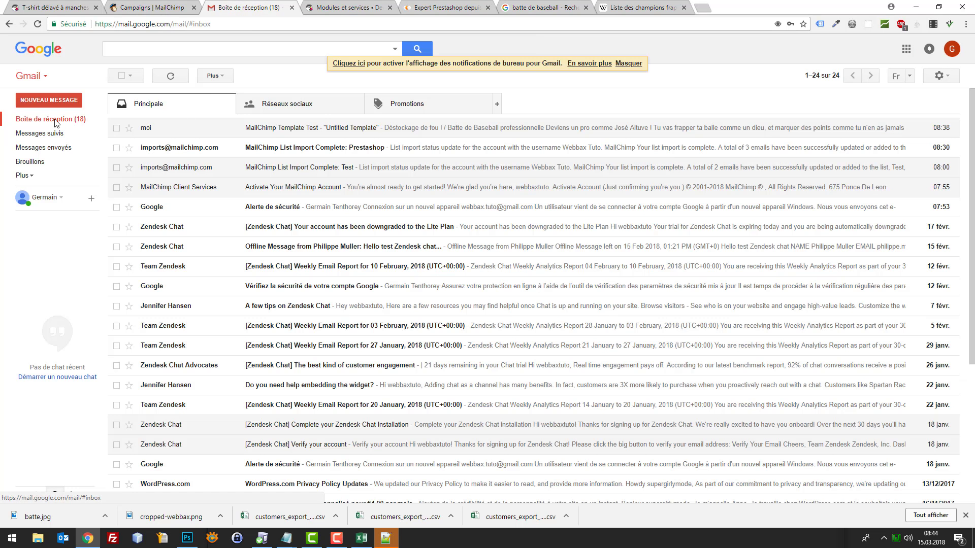
pyautogui.click(56, 122)
pyautogui.click(441, 104)
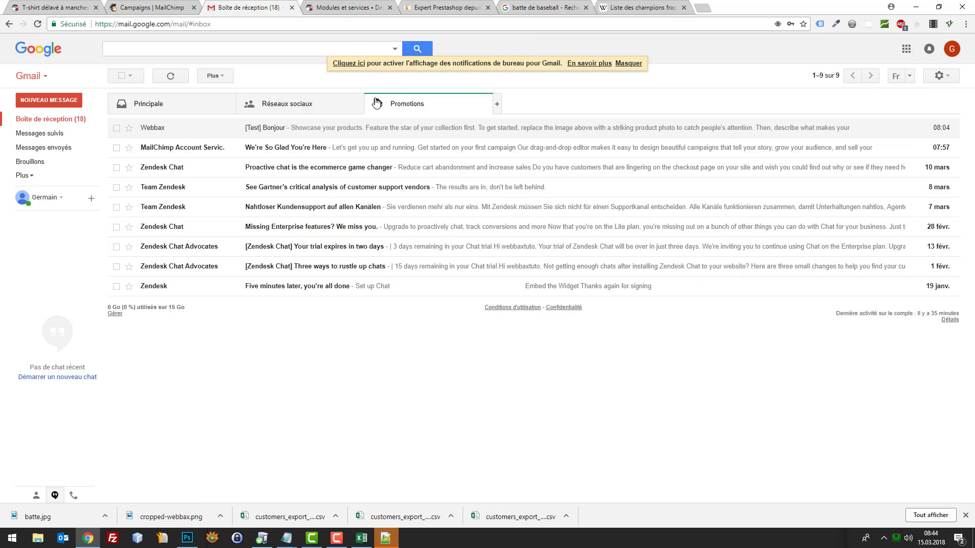
pyautogui.click(327, 105)
pyautogui.click(406, 105)
pyautogui.click(177, 108)
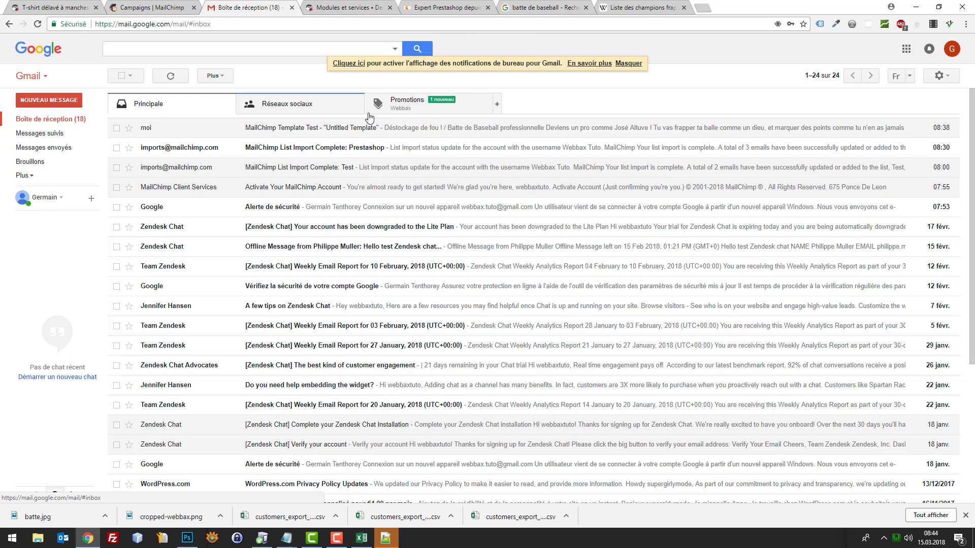
pyautogui.click(470, 113)
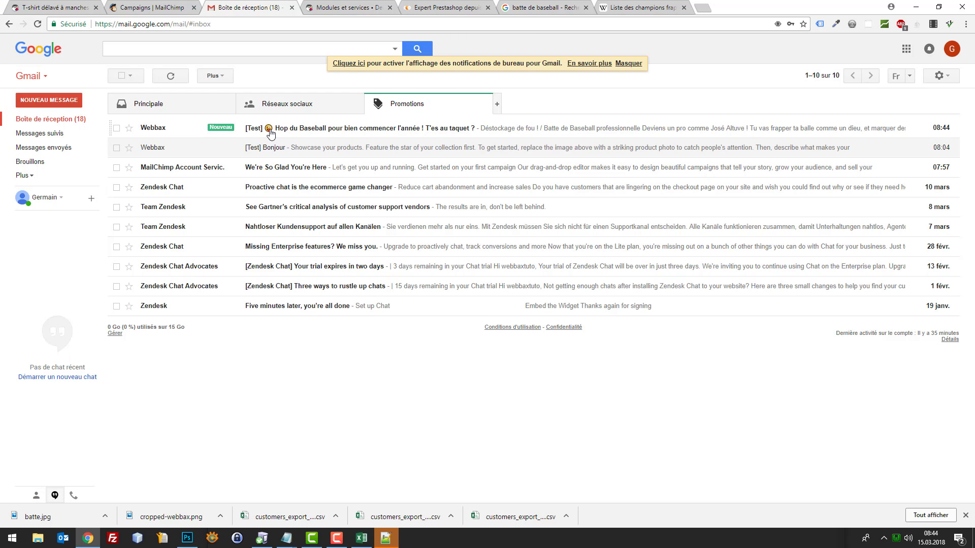
# Open and scroll through the '[Test] Hop du Baseball' email, then return to MailChimp
pyautogui.click(537, 134)
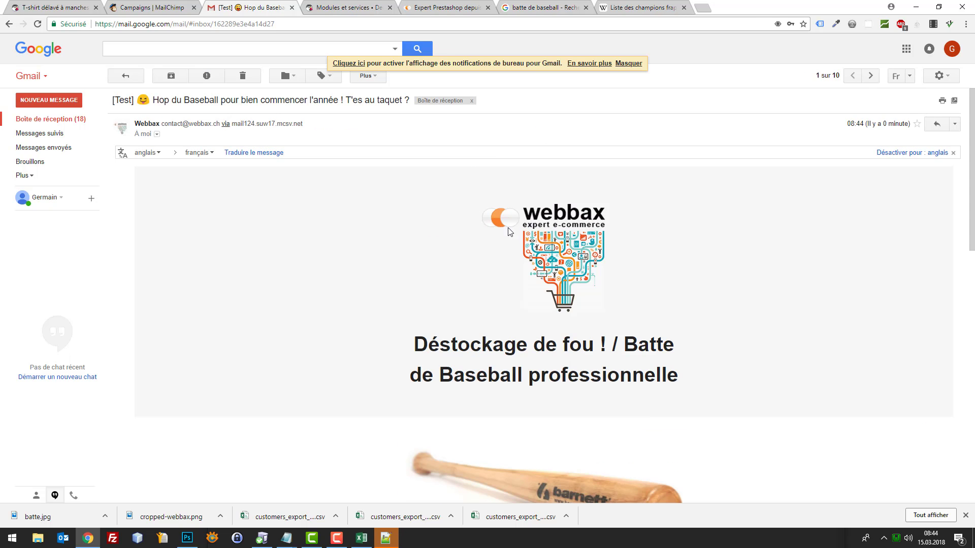
pyautogui.scroll(-5, 692, 230)
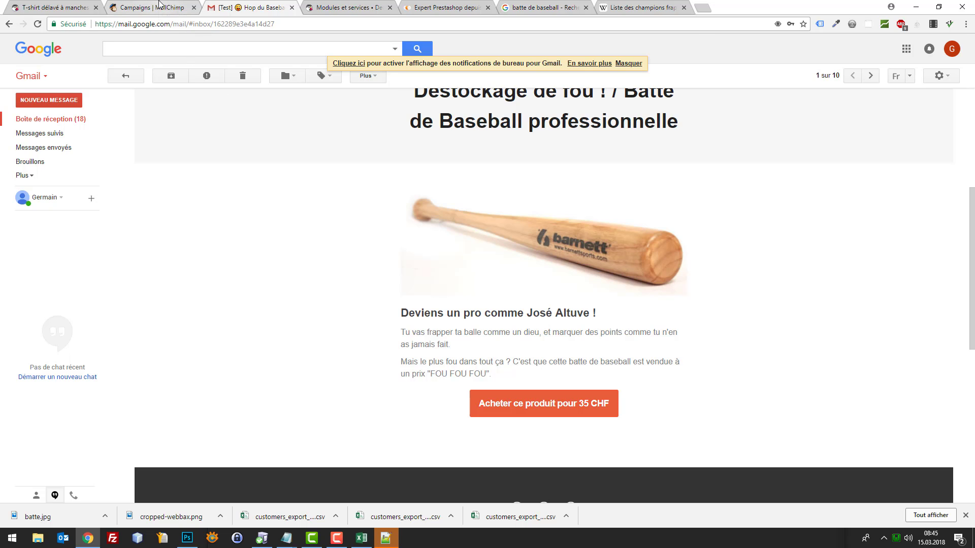
pyautogui.click(43, 5)
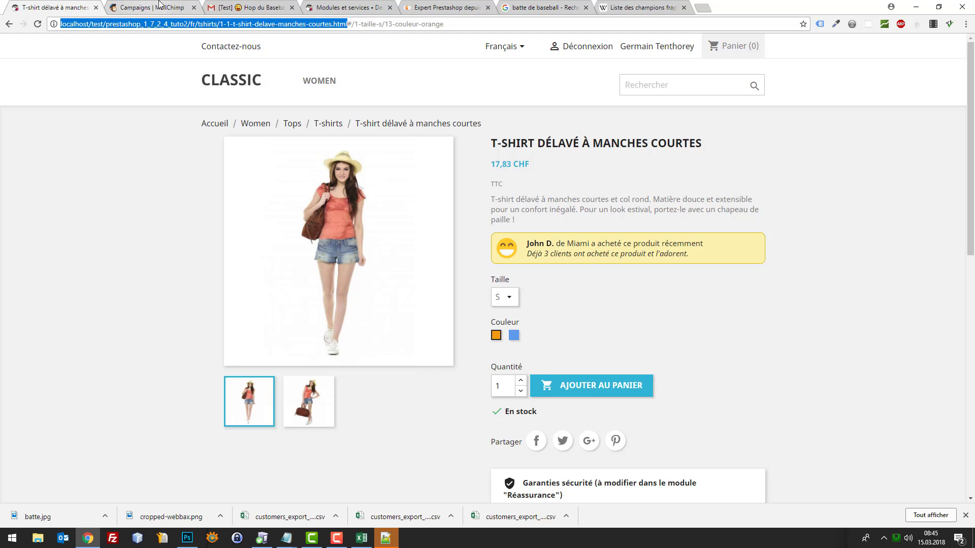
pyautogui.click(147, 7)
pyautogui.click(238, 7)
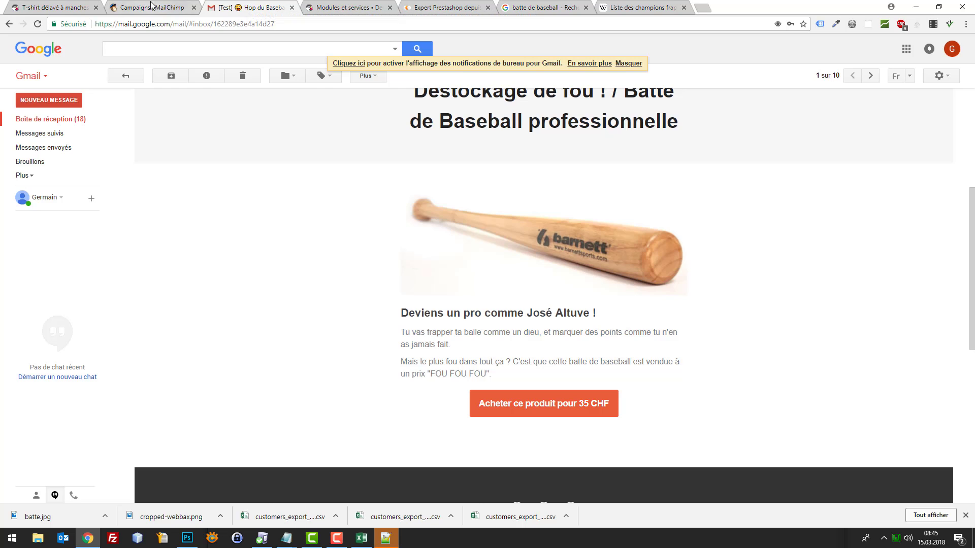
pyautogui.click(150, 7)
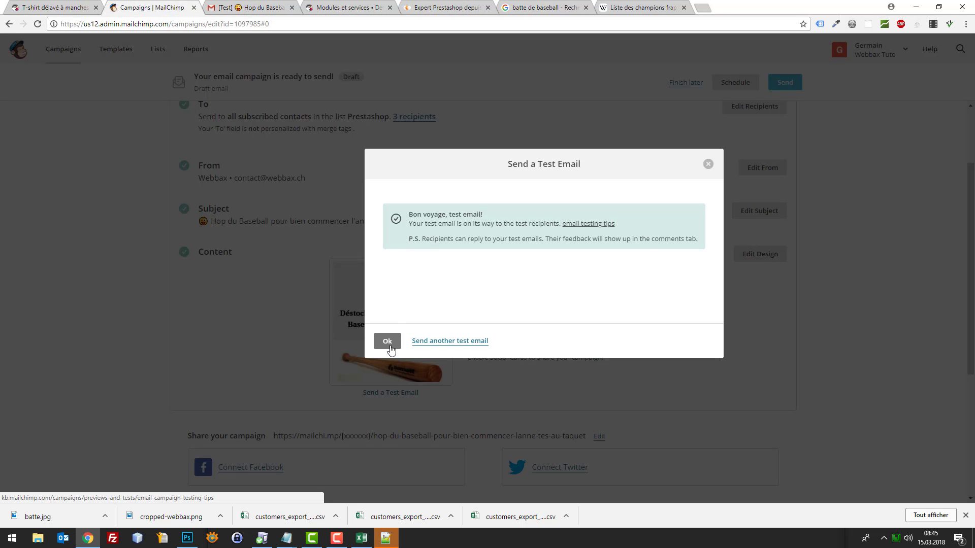
# Close the test-email confirmation and scroll through the Newsletter du 15.03.18 checklist
pyautogui.click(389, 344)
pyautogui.scroll(-3, 365, 330)
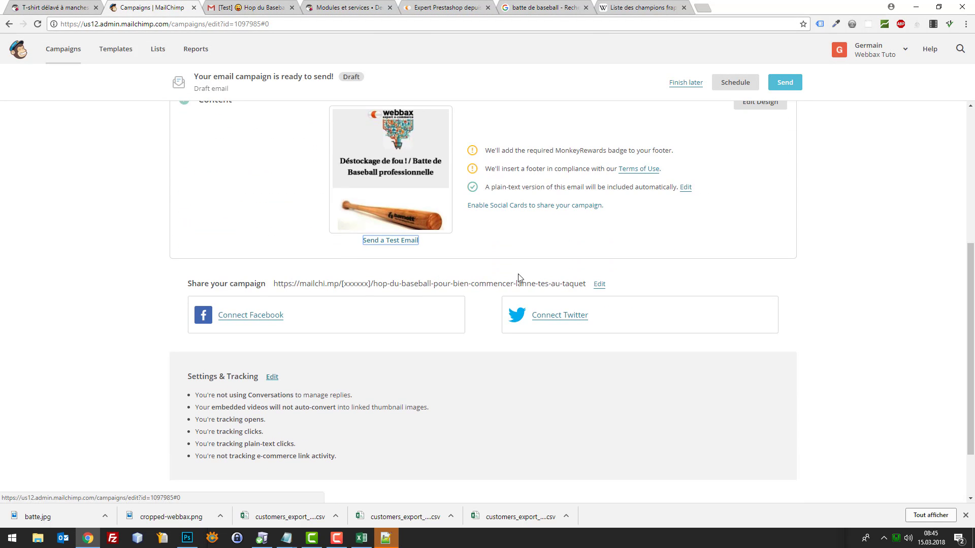
pyautogui.scroll(-2, 508, 277)
pyautogui.scroll(3, 432, 284)
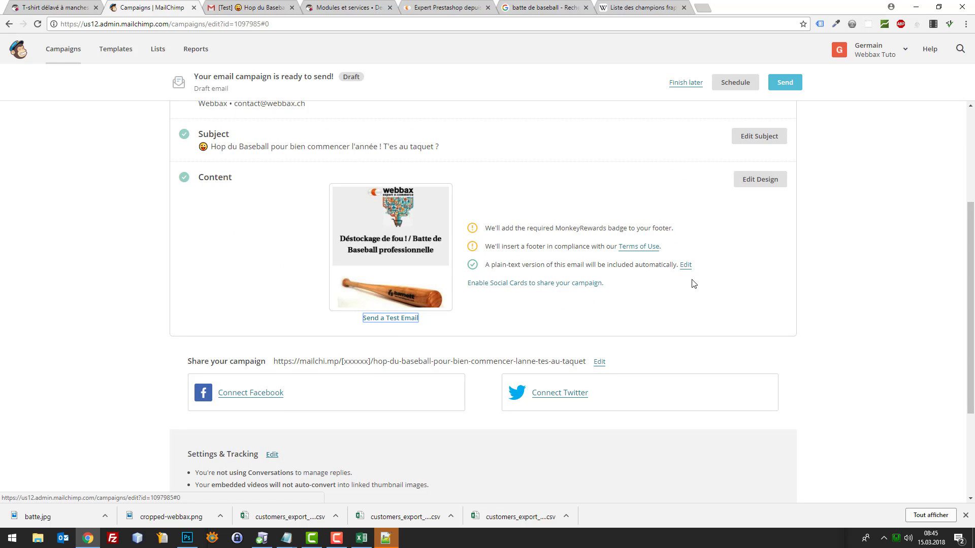
pyautogui.scroll(-3, 691, 286)
pyautogui.scroll(4, 680, 284)
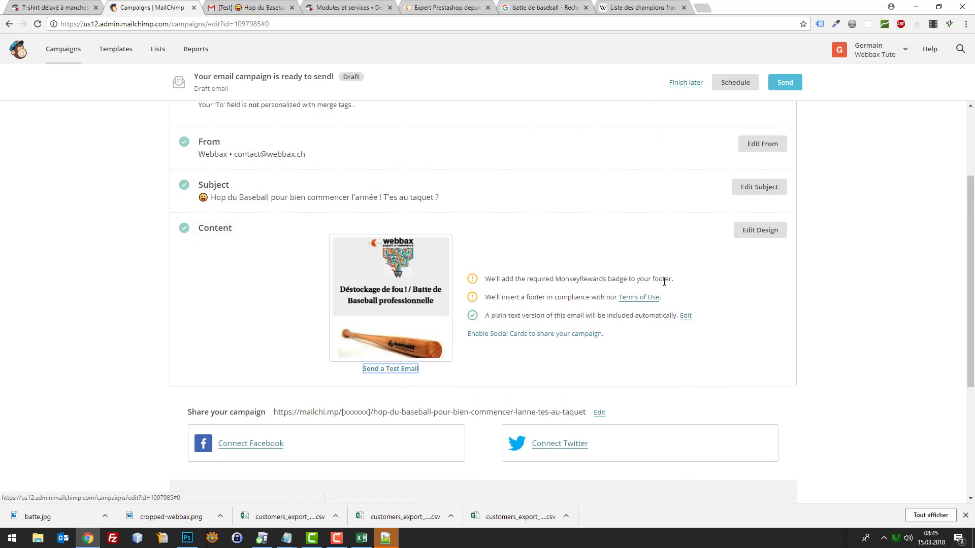
pyautogui.click(254, 312)
pyautogui.scroll(2, 733, 307)
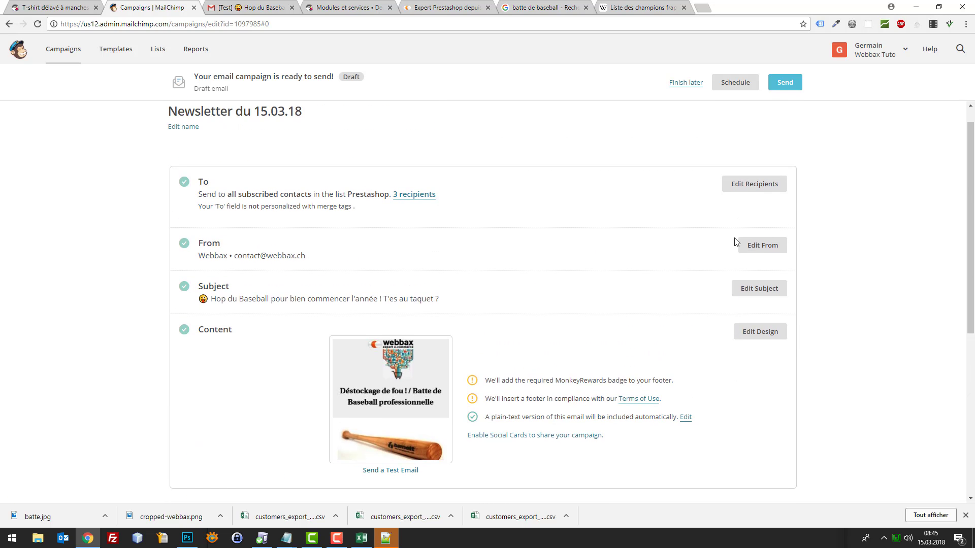
# Launch the campaign with Send Now in the Prepare for launch dialog
pyautogui.click(781, 88)
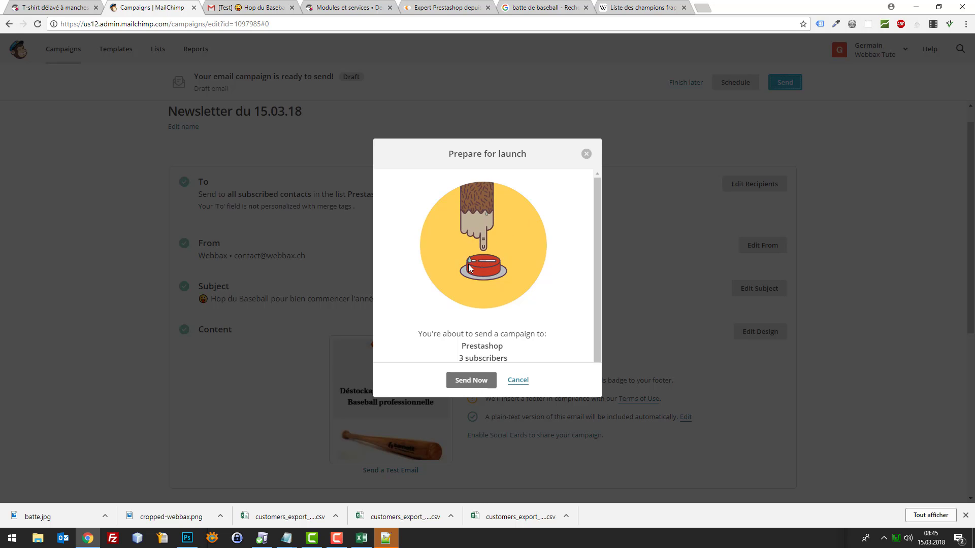
pyautogui.scroll(-1, 501, 328)
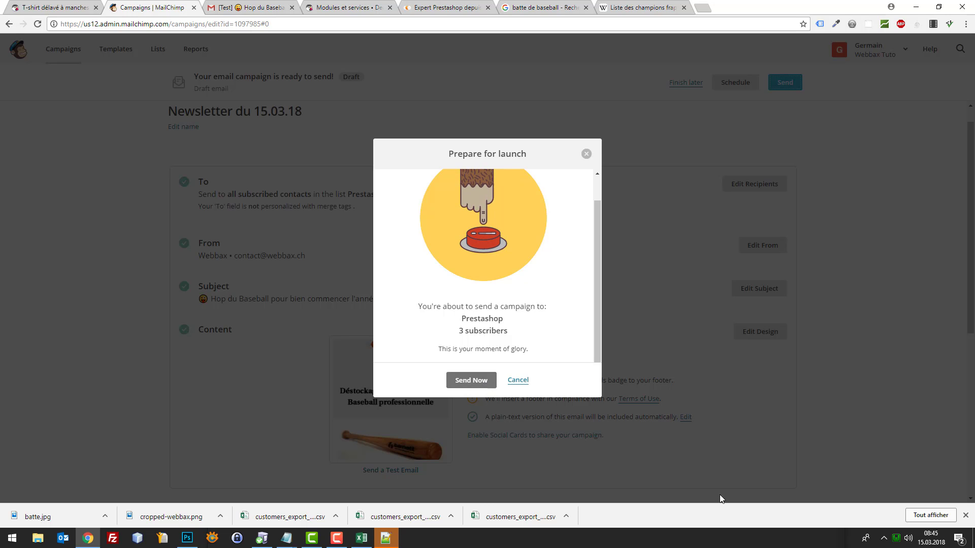
pyautogui.click(468, 381)
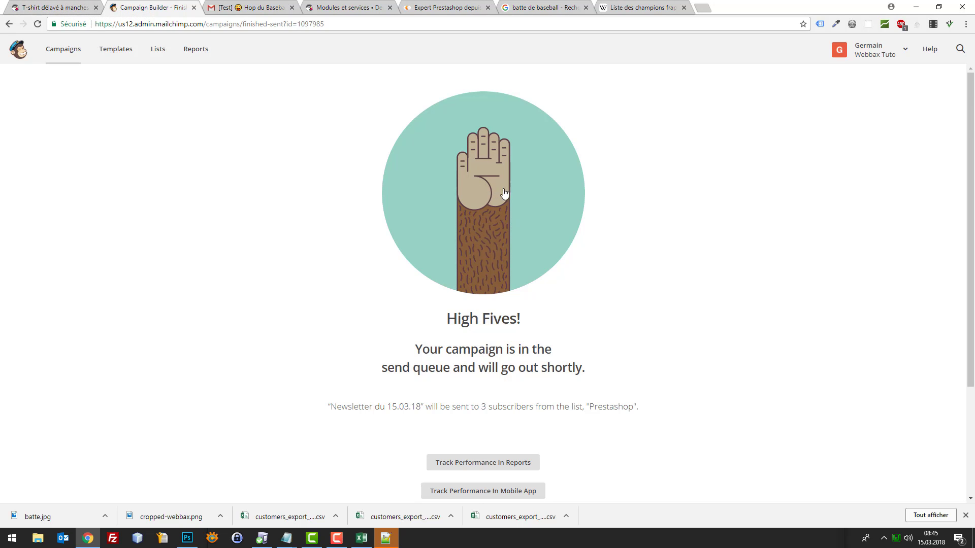
pyautogui.click(230, 6)
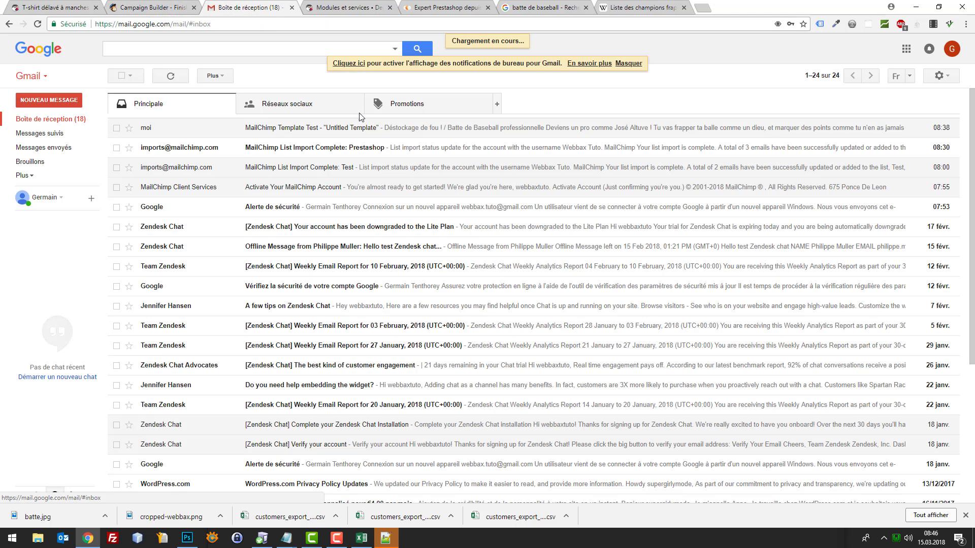
# Find the new Webbax [Test] Hop du Baseball email in Gmail's Promotions and open it
pyautogui.click(433, 104)
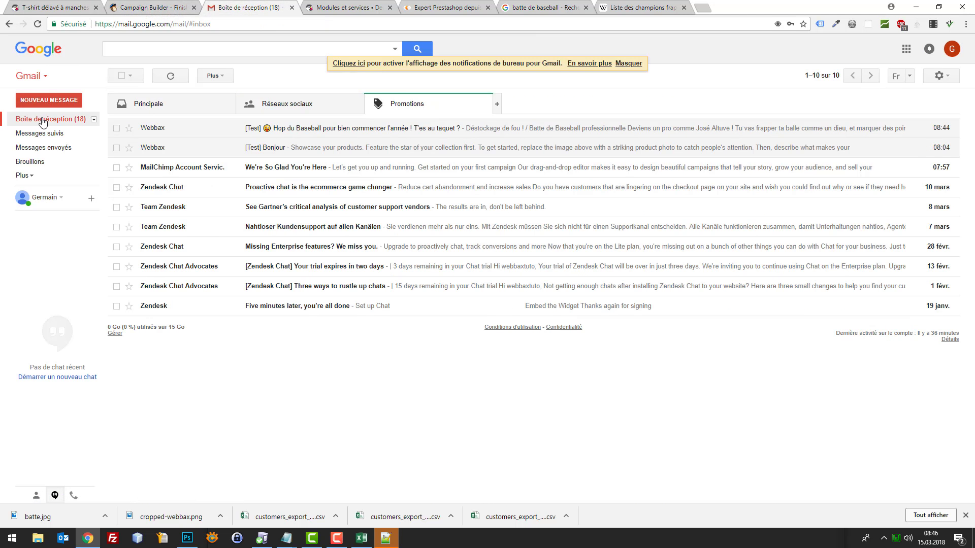
pyautogui.click(43, 122)
pyautogui.click(401, 104)
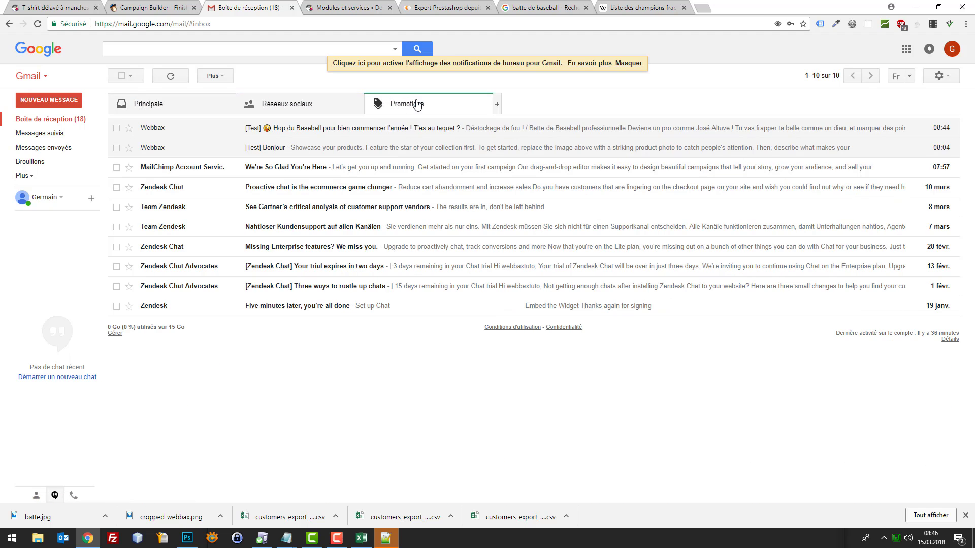
pyautogui.click(77, 122)
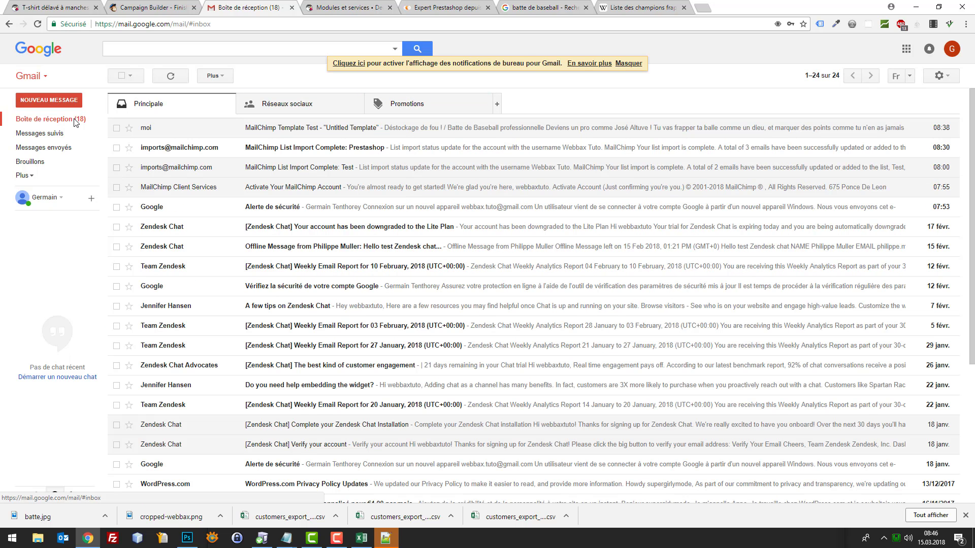
pyautogui.click(417, 104)
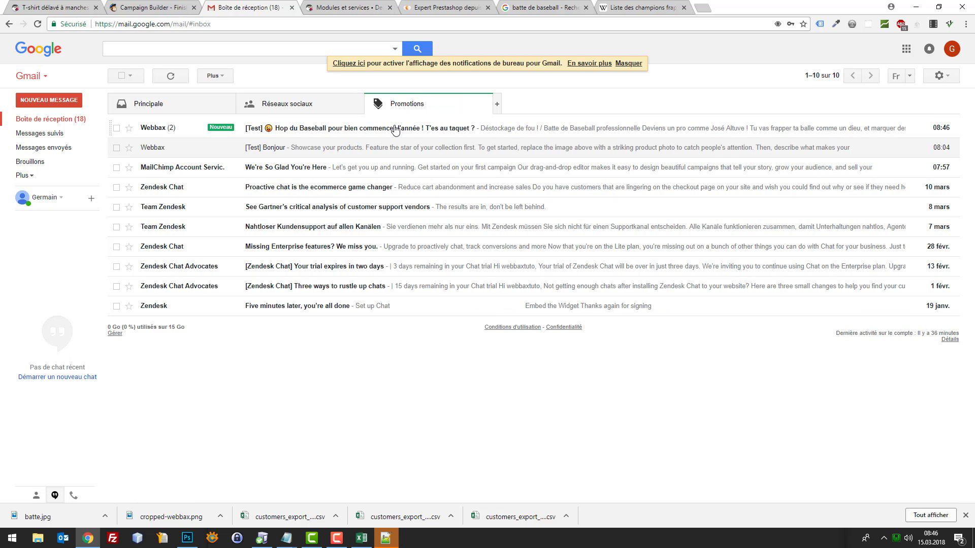
pyautogui.click(537, 133)
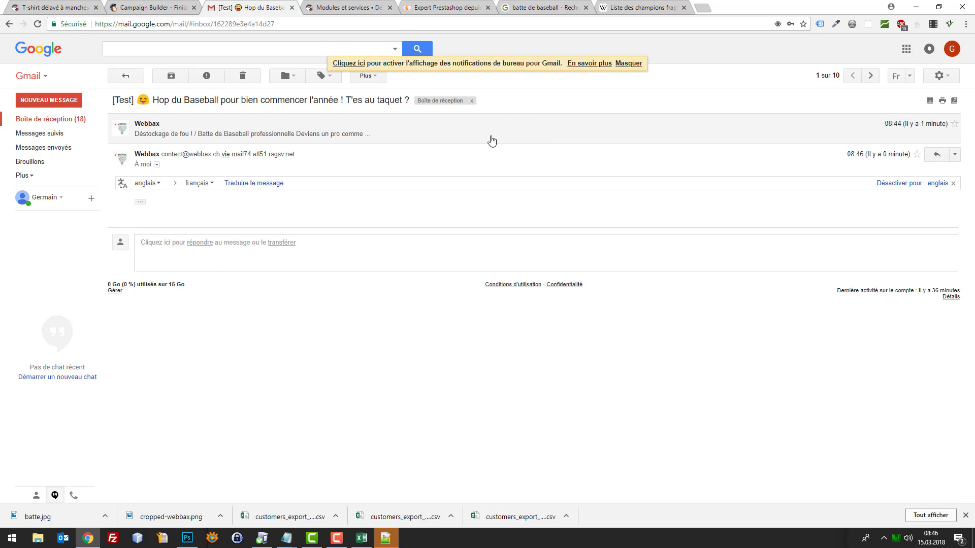
# Expand the trimmed Hop du Baseball newsletter and read through its full body
pyautogui.click(140, 202)
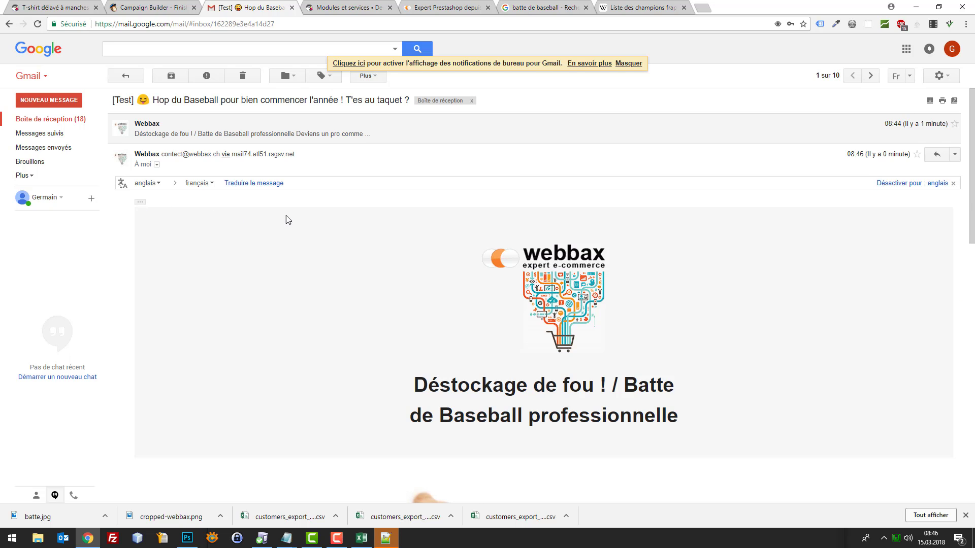
pyautogui.scroll(-15, 522, 255)
pyautogui.scroll(15, 522, 256)
pyautogui.click(146, 6)
pyautogui.click(231, 6)
pyautogui.click(140, 203)
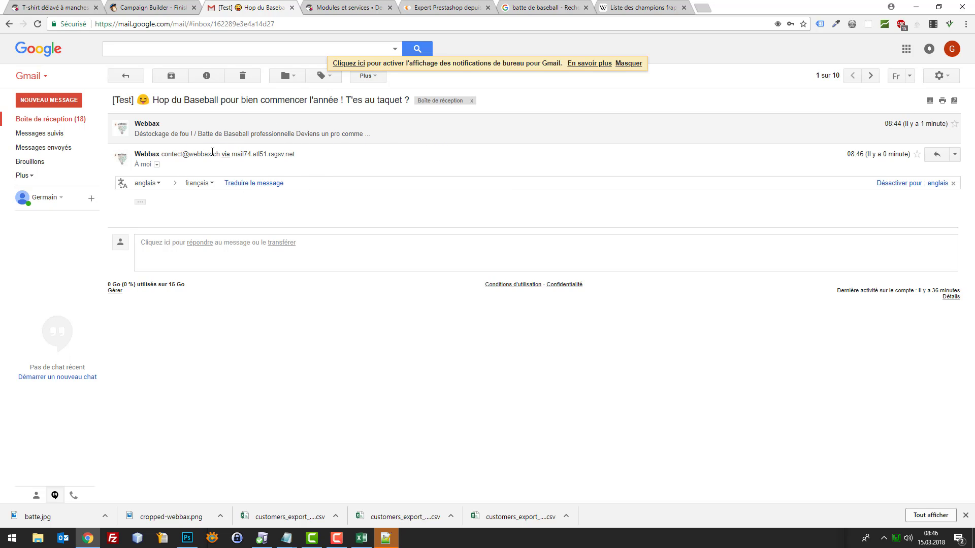
pyautogui.click(139, 205)
pyautogui.scroll(-10, 333, 244)
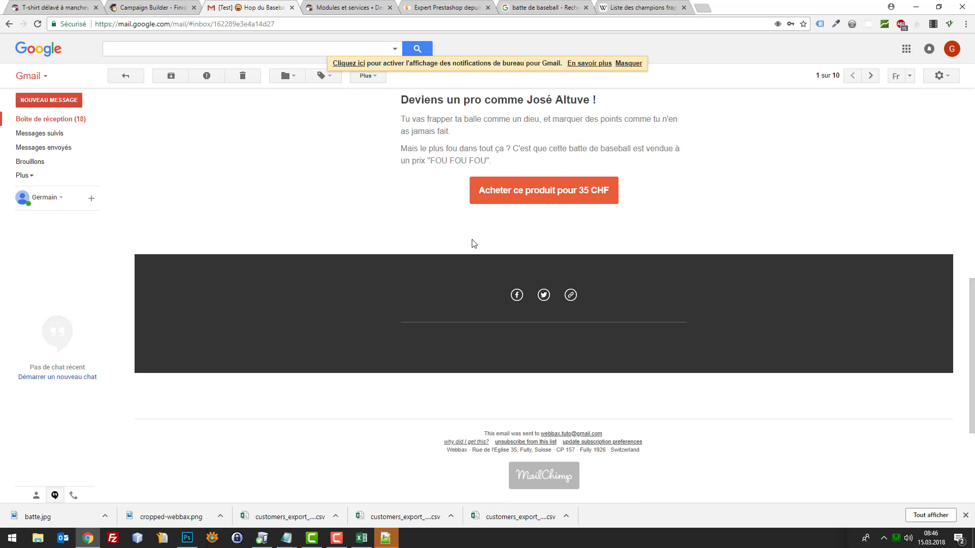
pyautogui.scroll(4, 475, 244)
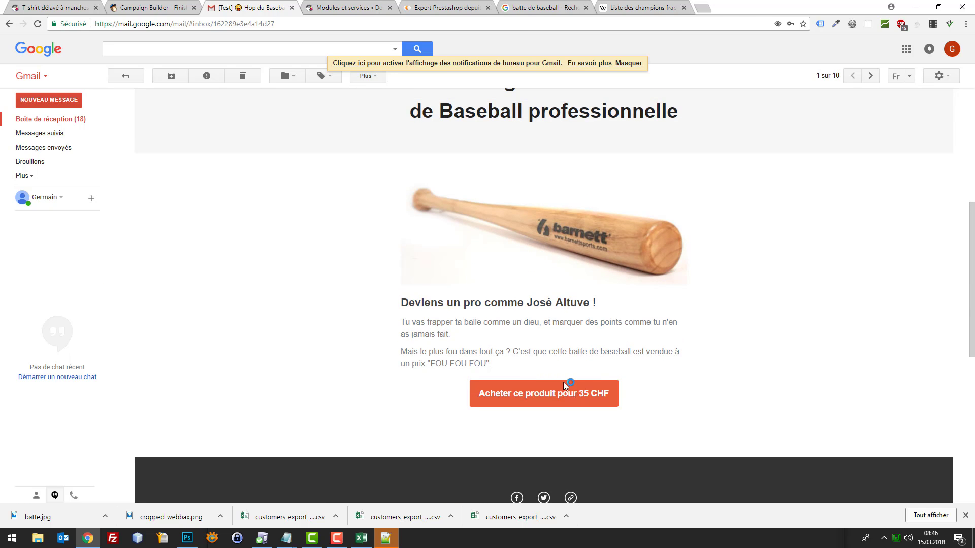
# Test the 'Acheter ce produit pour 35 CHF' link, then inspect the email's MailChimp footer text
pyautogui.click(563, 385)
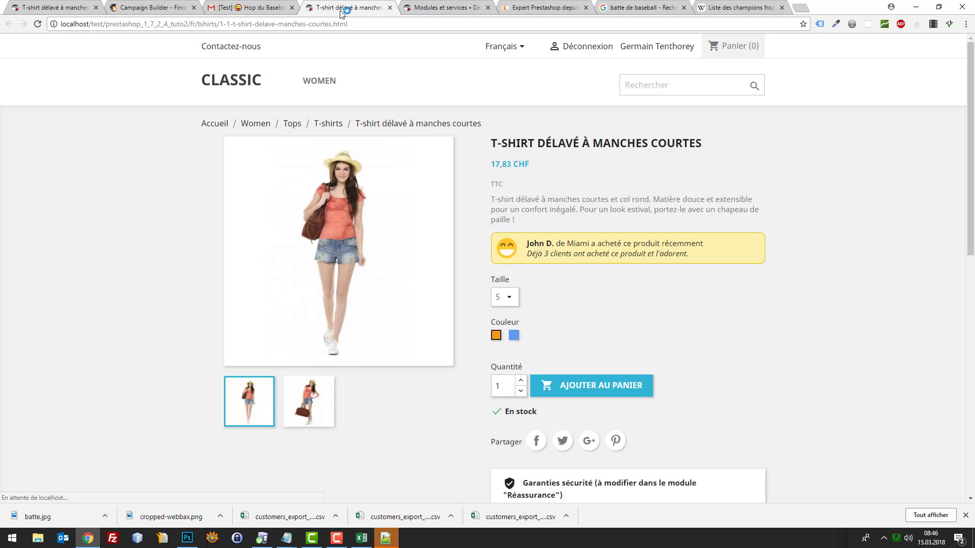
pyautogui.click(390, 8)
pyautogui.scroll(-4, 697, 341)
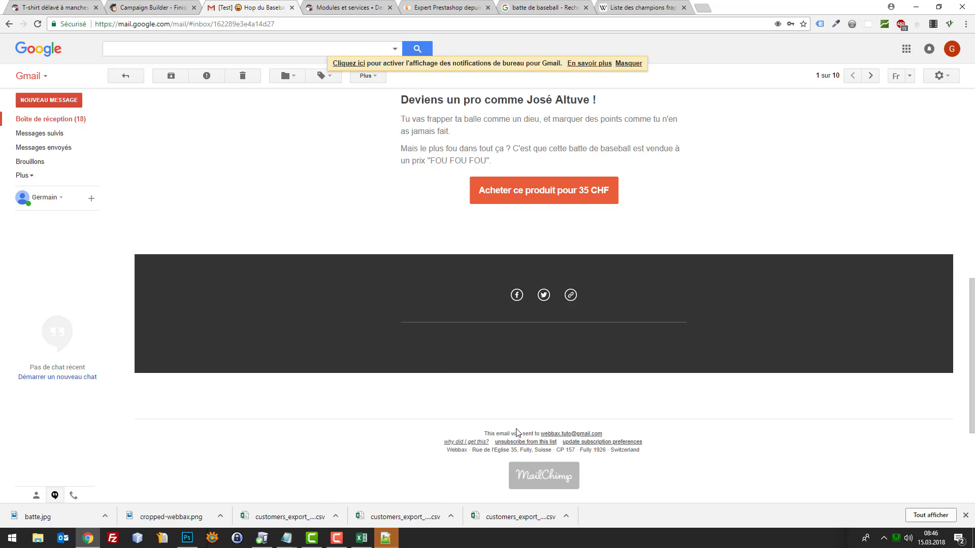
pyautogui.moveTo(517, 430); pyautogui.dragTo(733, 471)
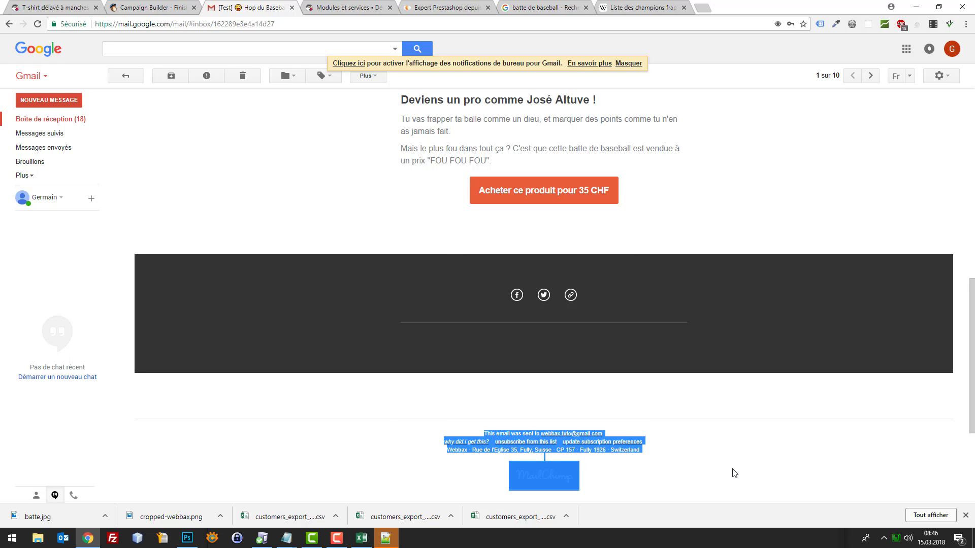
pyautogui.click(733, 472)
pyautogui.scroll(5, 436, 256)
pyautogui.scroll(4, 436, 255)
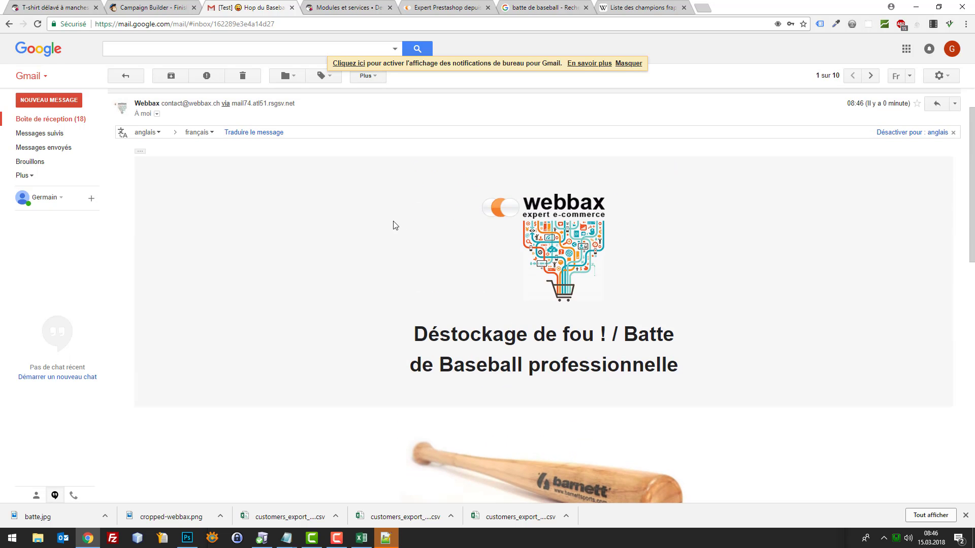
# Open the Newsletter du 15.03.18 report from MailChimp's Reports list
pyautogui.click(158, 7)
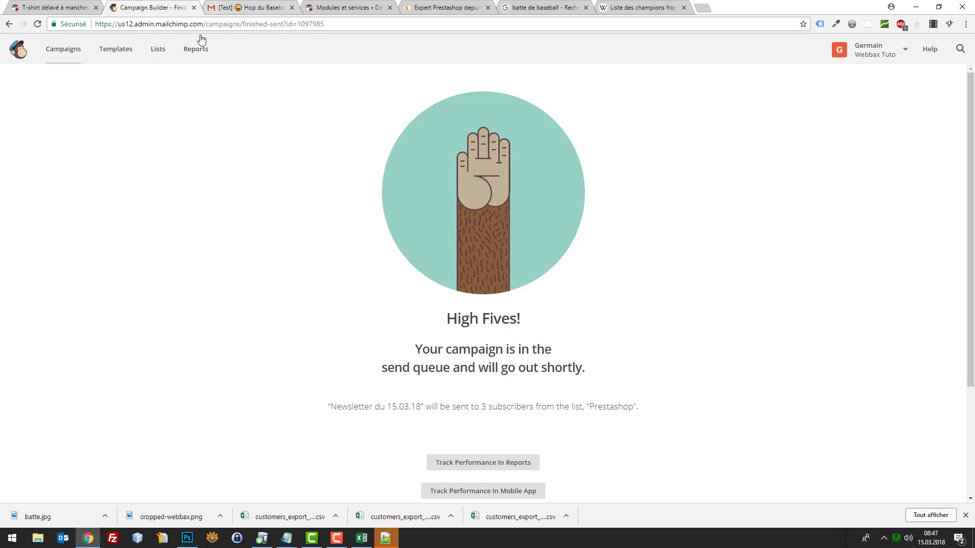
pyautogui.click(187, 50)
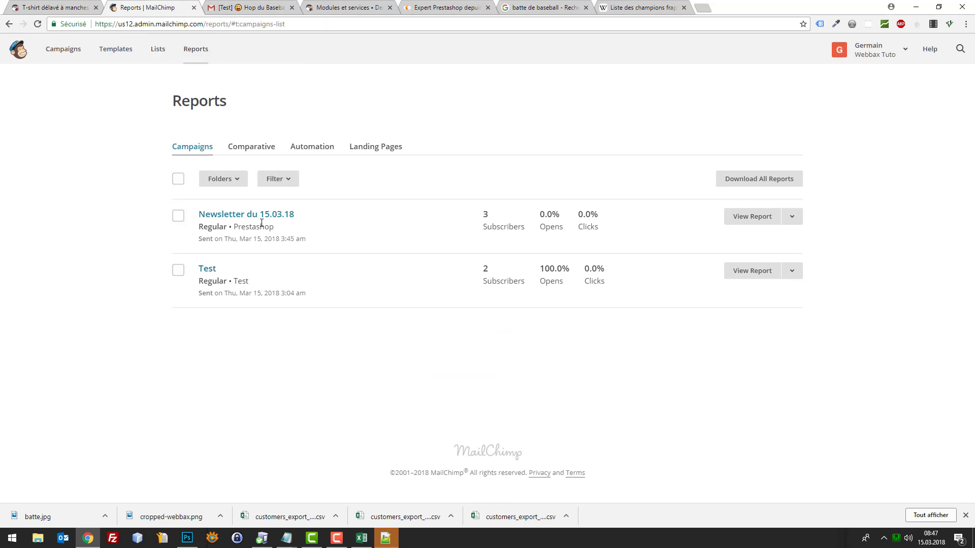
pyautogui.click(278, 216)
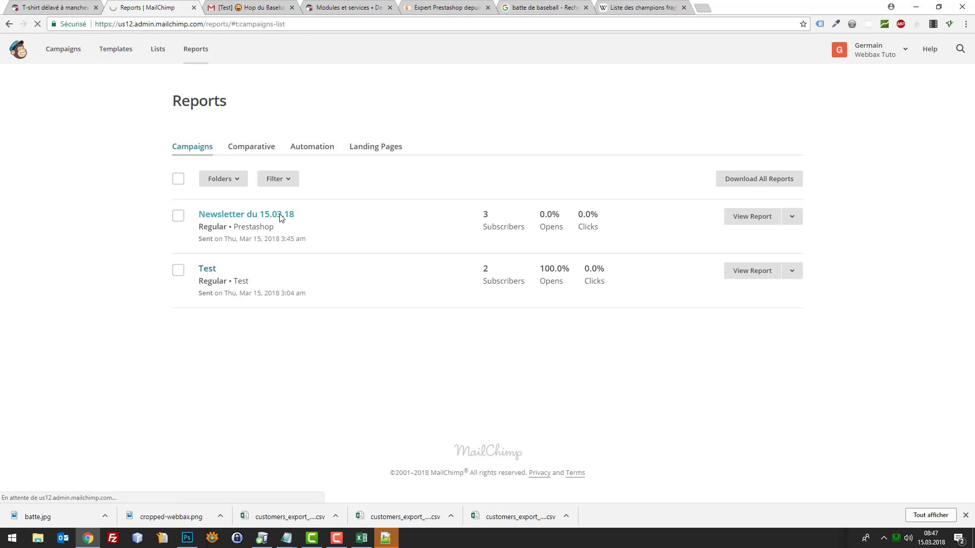
# Scroll through the report's 1 open, 1 click and 3 deliveries, then go to Lists
pyautogui.scroll(-2, 485, 256)
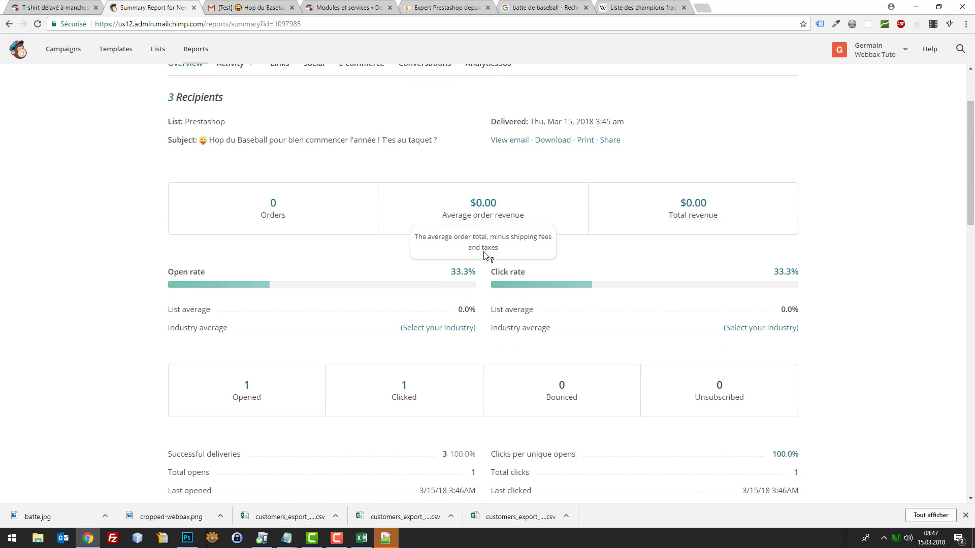
pyautogui.scroll(-2, 265, 246)
pyautogui.scroll(4, 257, 236)
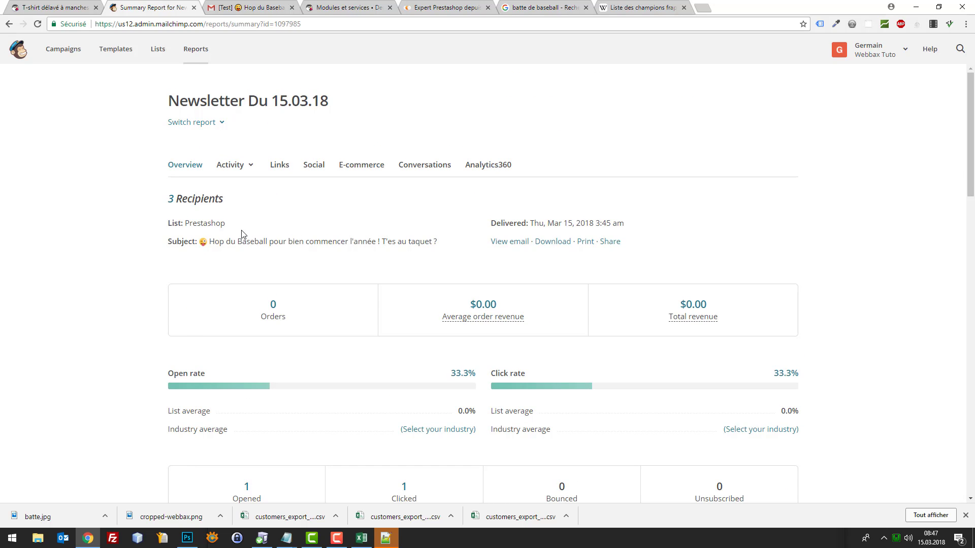
pyautogui.scroll(-4, 232, 232)
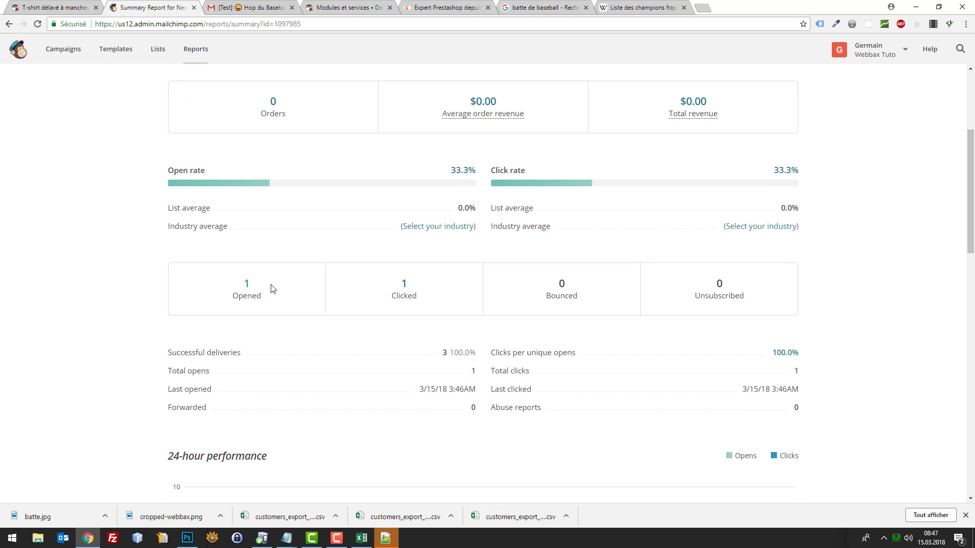
pyautogui.scroll(-3, 477, 295)
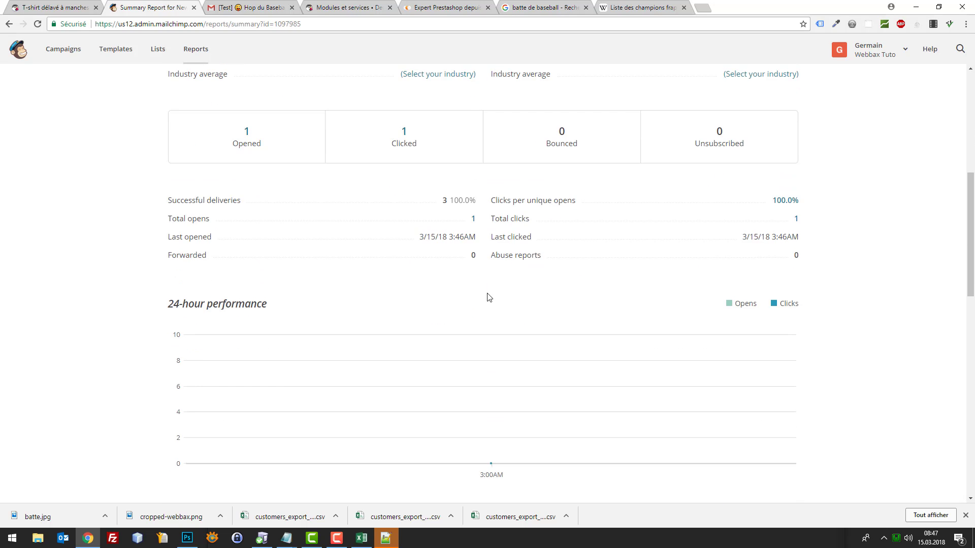
pyautogui.scroll(-5, 472, 294)
pyautogui.scroll(-5, 447, 233)
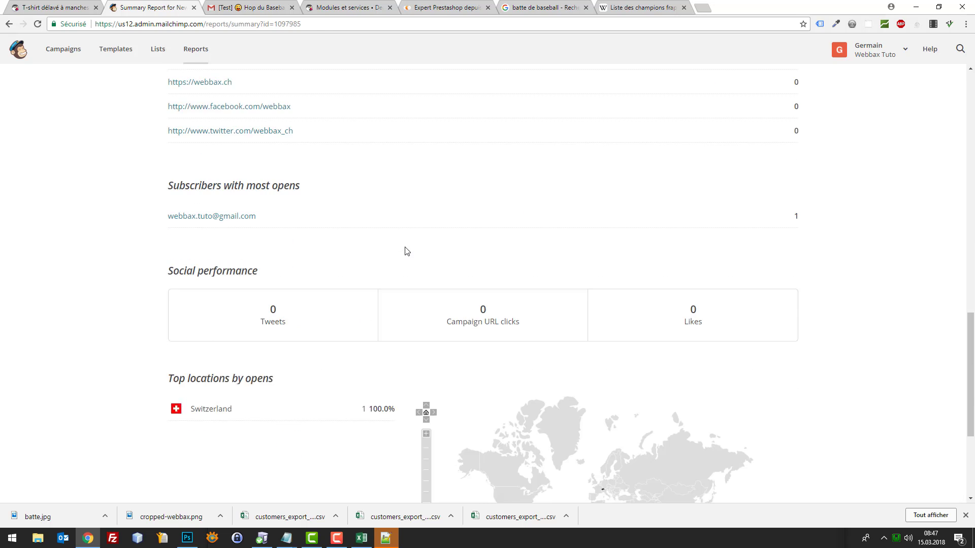
pyautogui.scroll(-3, 406, 251)
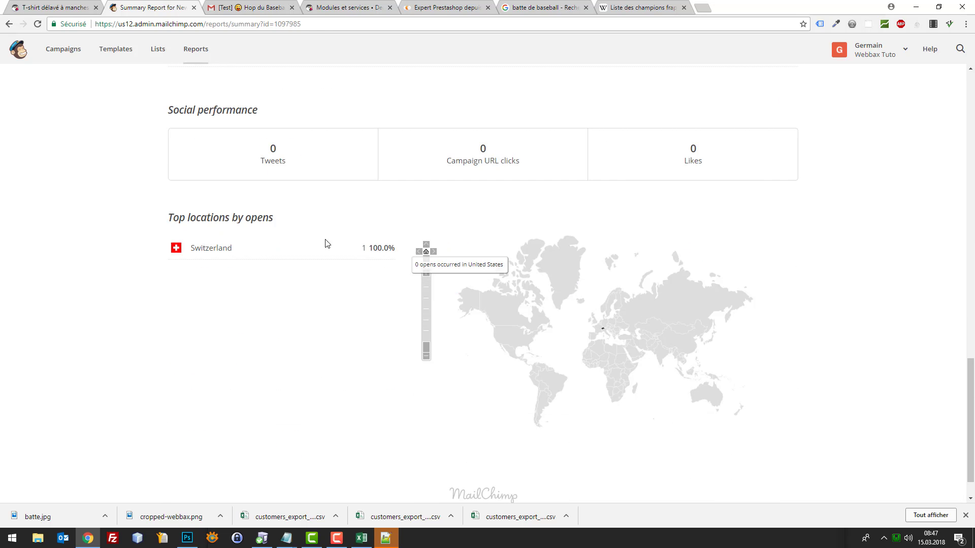
pyautogui.scroll(18, 327, 244)
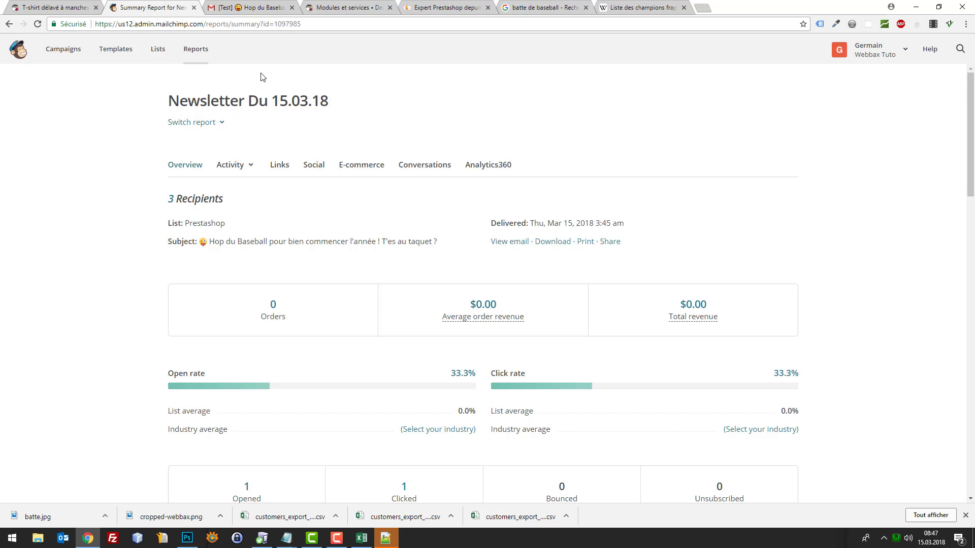
pyautogui.click(157, 51)
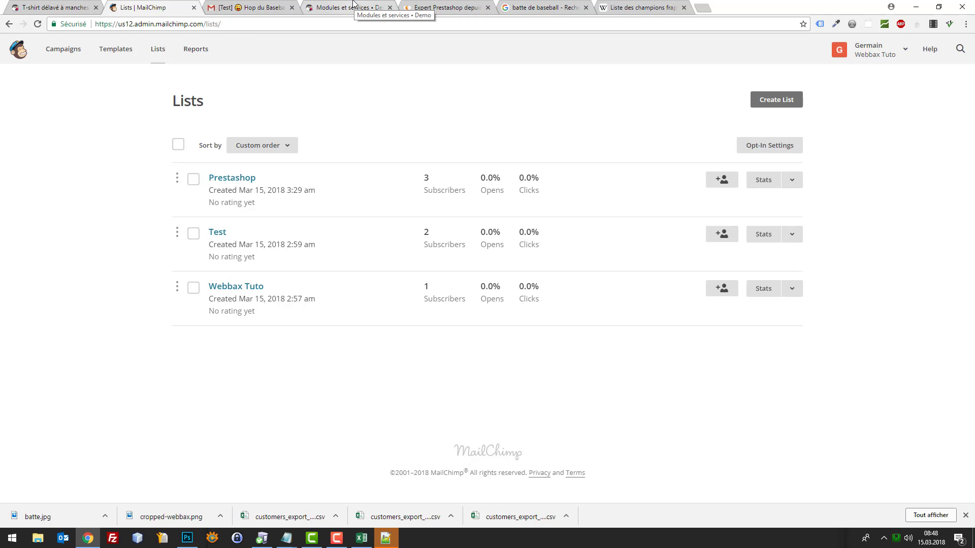
# In PrestaShop's newsletter module, check the export's customer-country filter without changing it
pyautogui.click(354, 5)
pyautogui.scroll(-2, 446, 303)
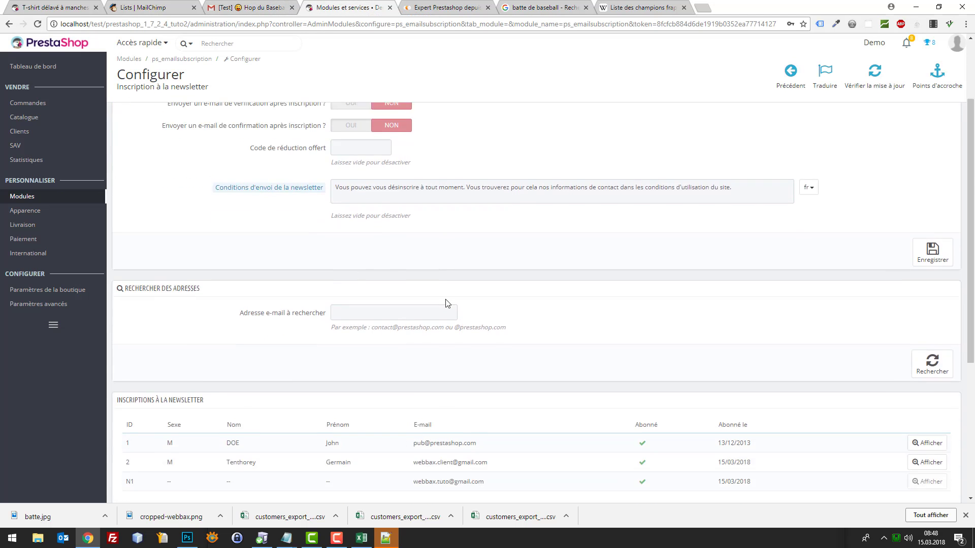
pyautogui.scroll(-5, 446, 304)
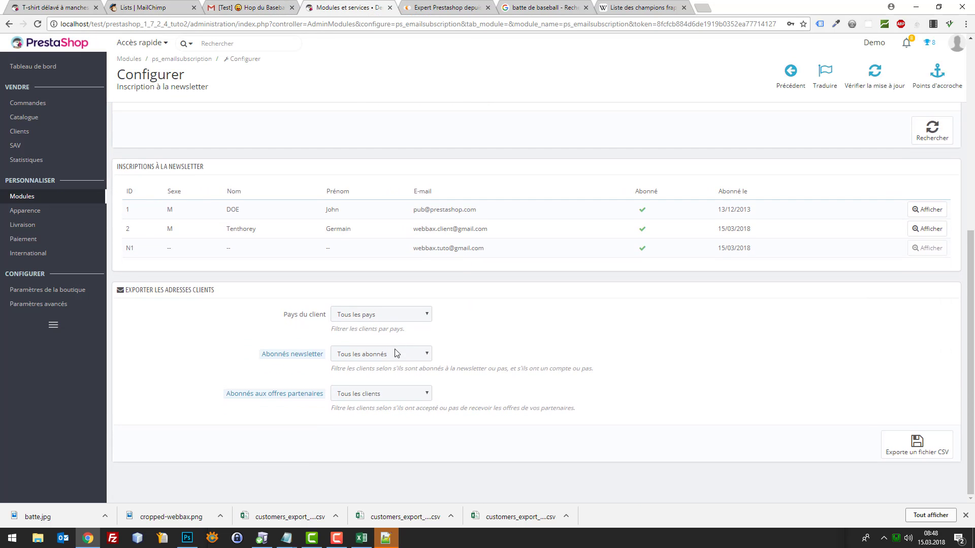
pyautogui.click(385, 318)
pyautogui.click(386, 319)
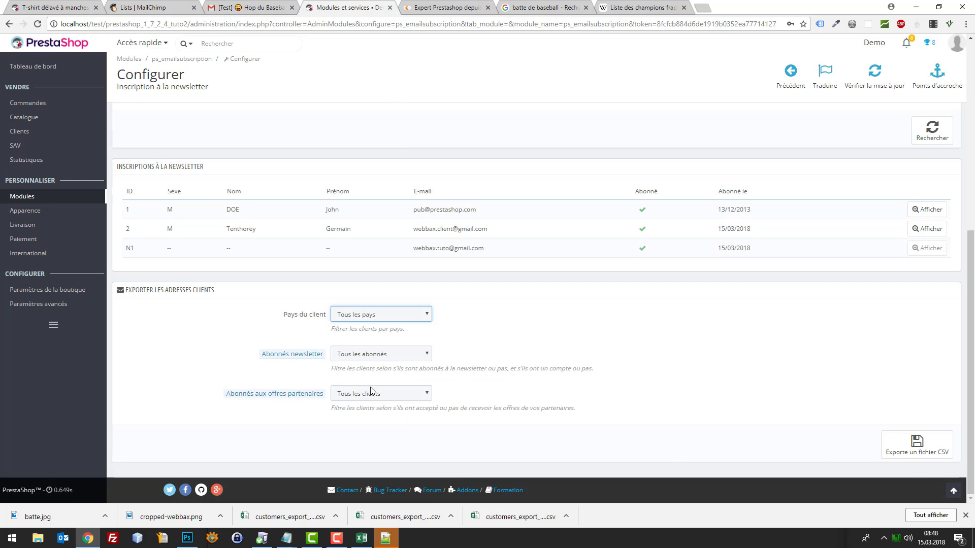
pyautogui.scroll(6, 487, 336)
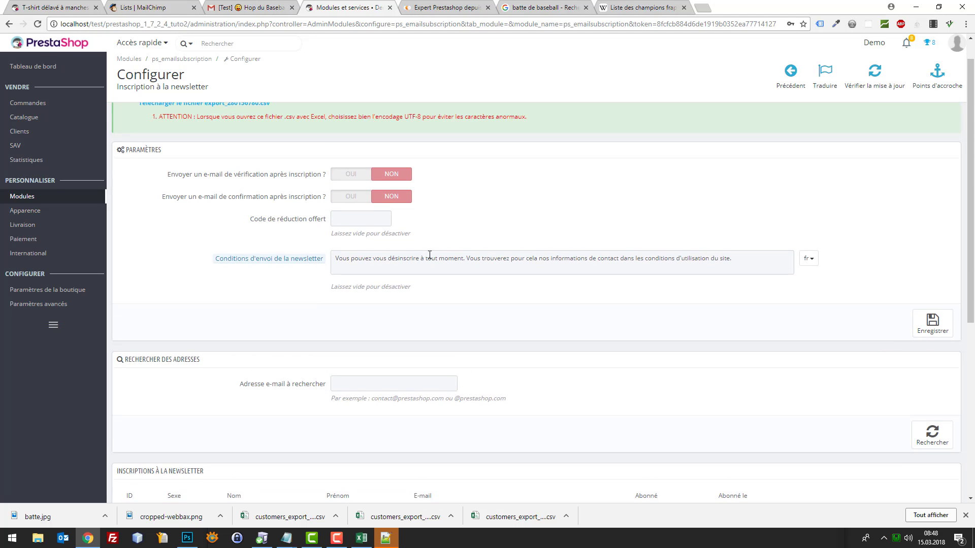
pyautogui.scroll(1, 351, 238)
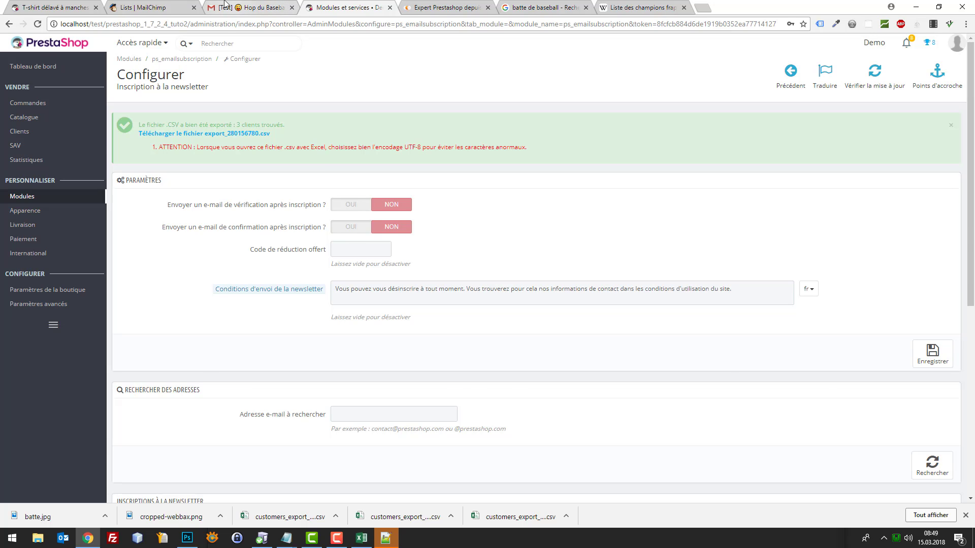
# Glance at the MailChimp lists and T-shirt product page, then return to the module settings
pyautogui.click(173, 7)
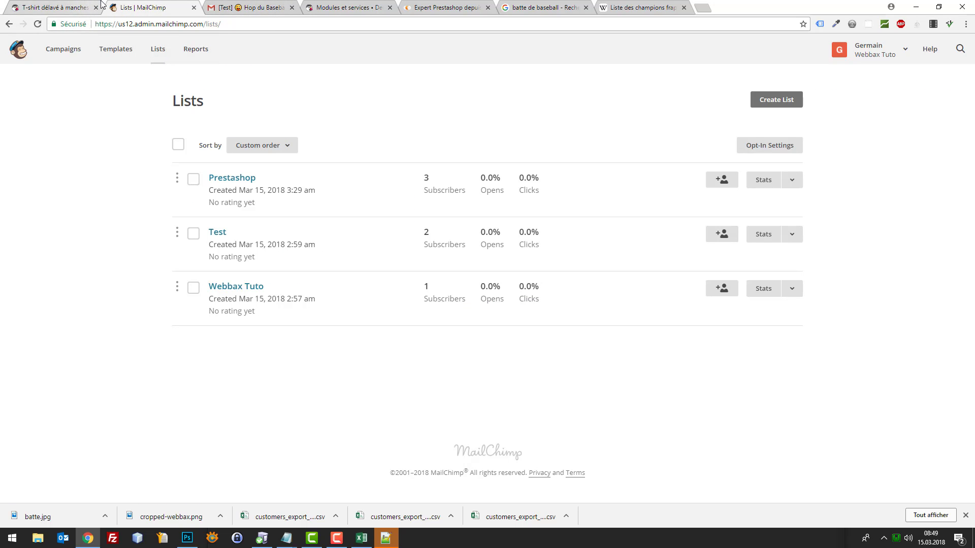
pyautogui.click(73, 6)
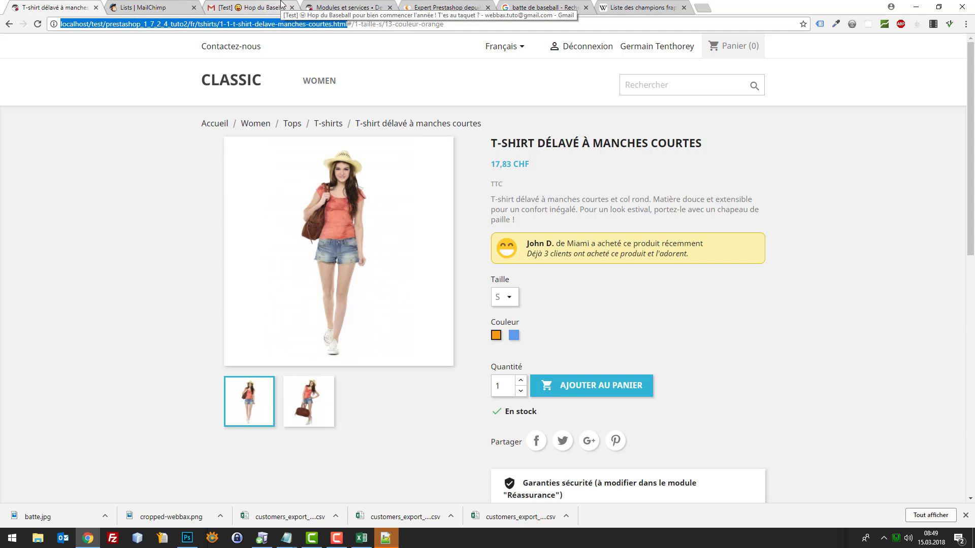
pyautogui.click(358, 5)
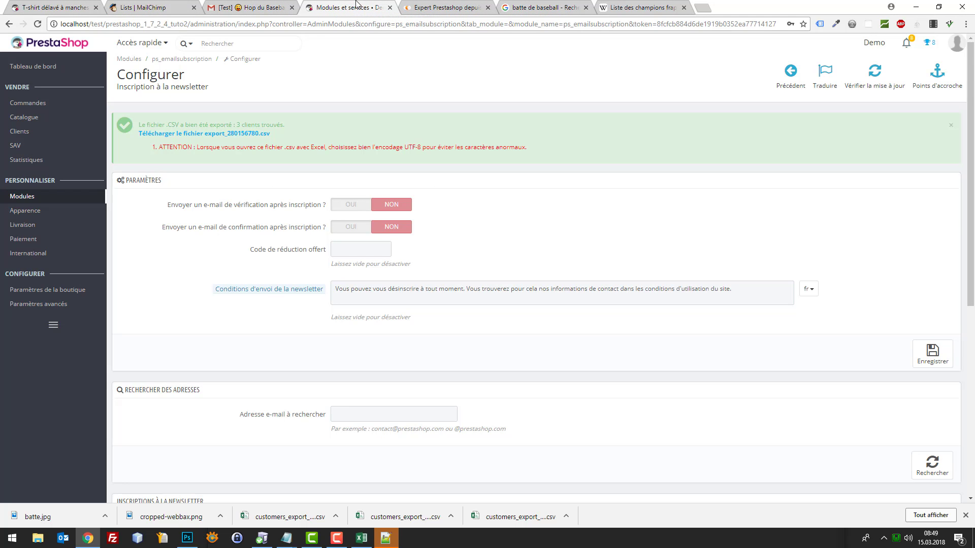